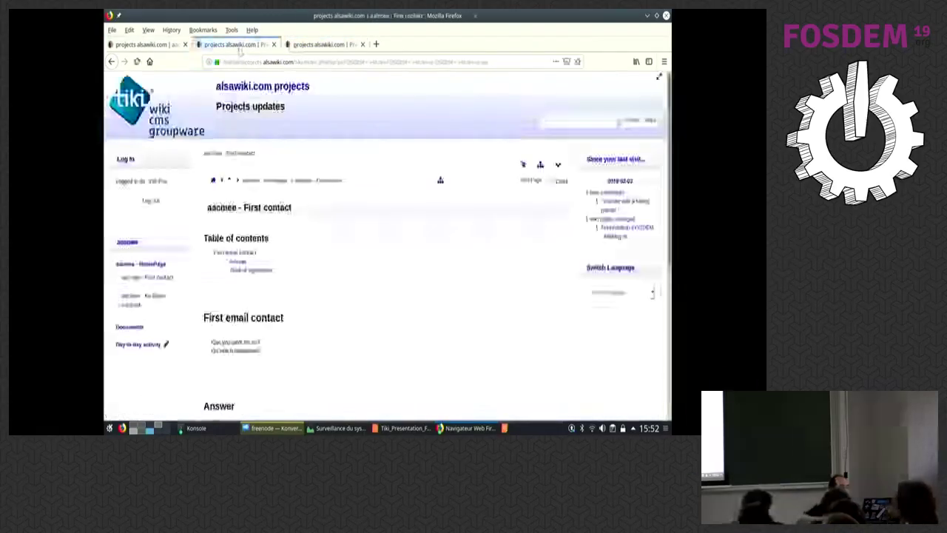
# - Show the presentation slides and the FOSDEM demo home page, and return to the alsawiki.com projects site
pyautogui.hotkey('alt', 'Tab')
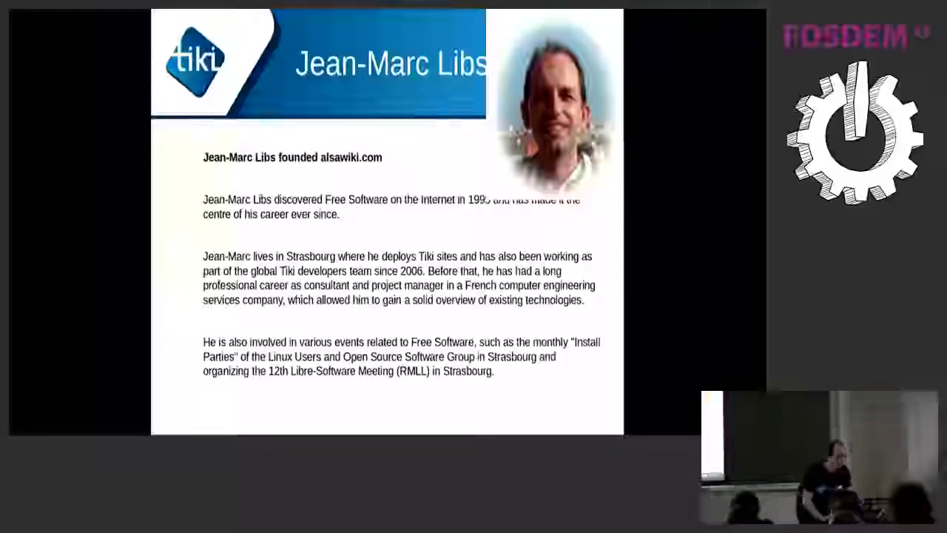
pyautogui.hotkey('alt', 'Tab')
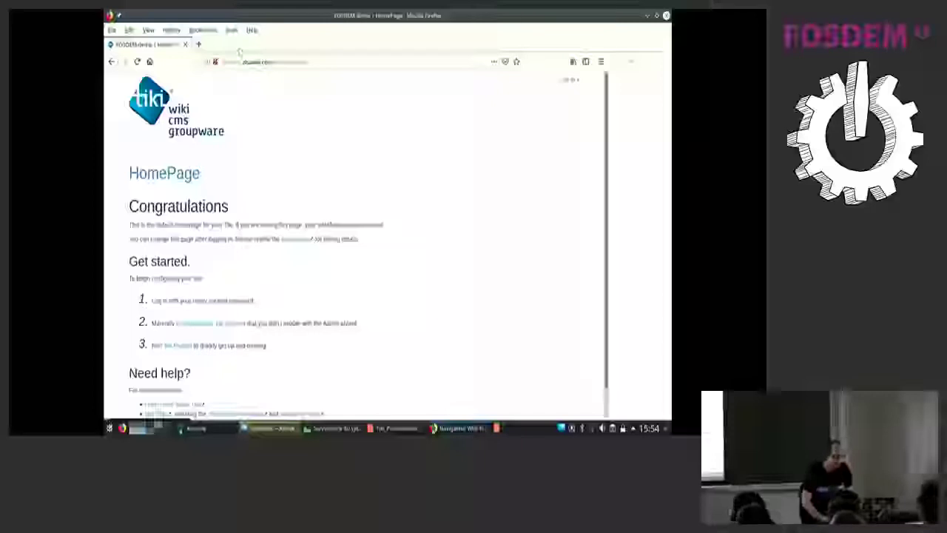
pyautogui.hotkey('alt', 'Tab')
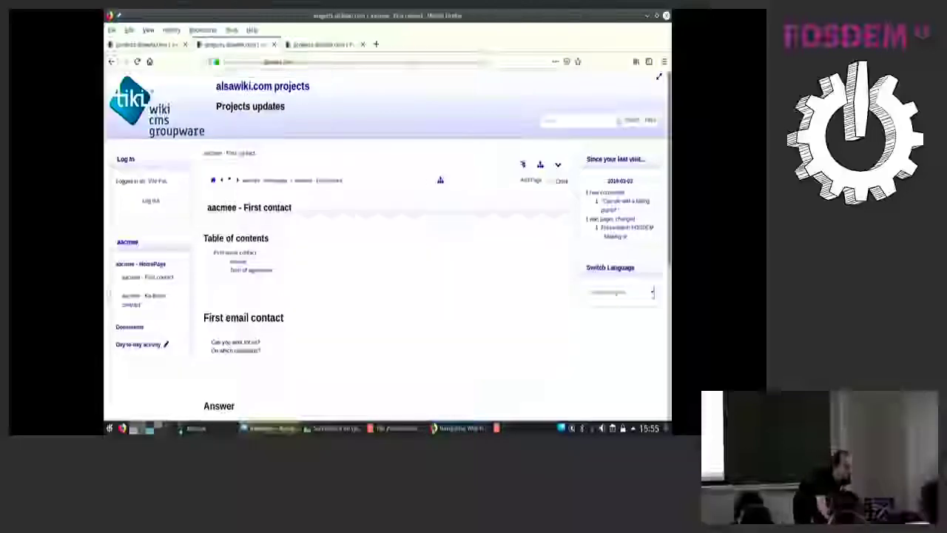
# - Open the aacmee home page and look through its First contact page
pyautogui.click(147, 264)
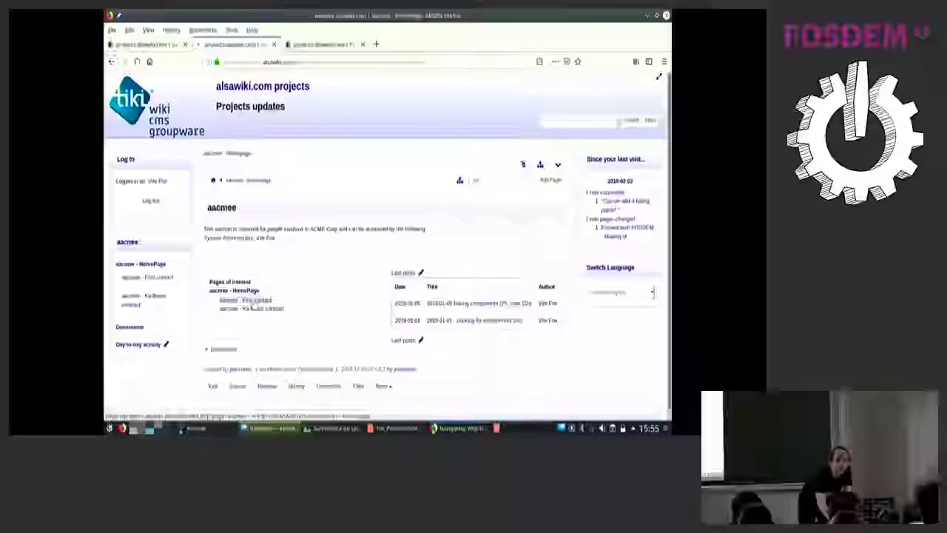
pyautogui.click(255, 300)
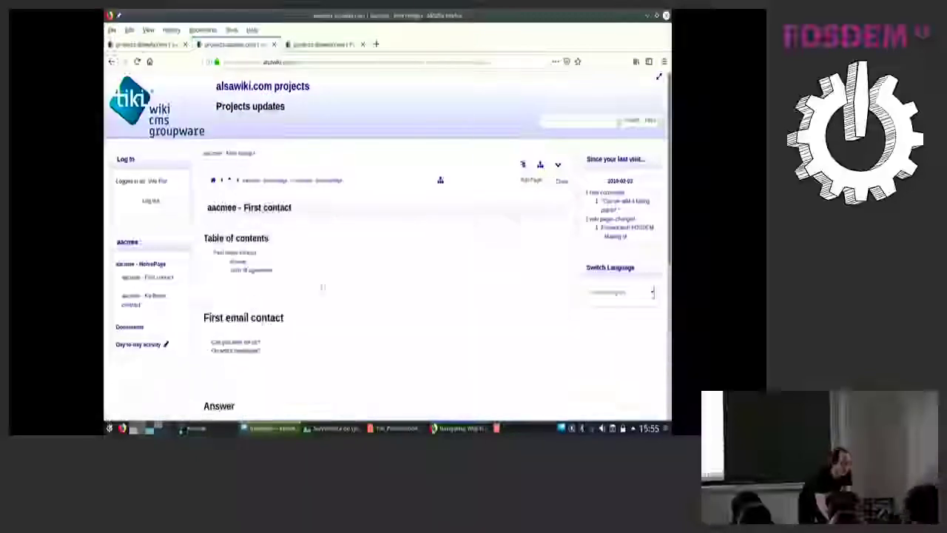
pyautogui.scroll(-3, 321, 279)
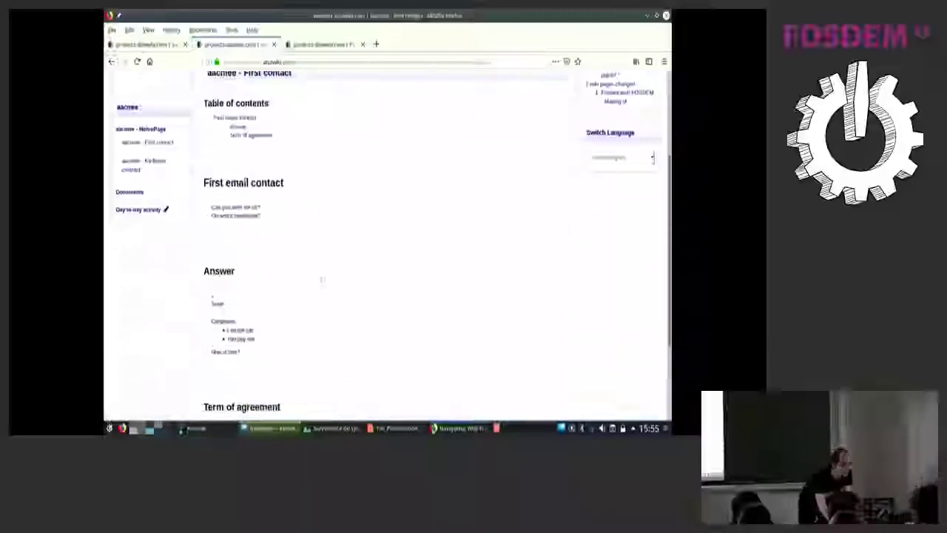
pyautogui.scroll(3, 322, 279)
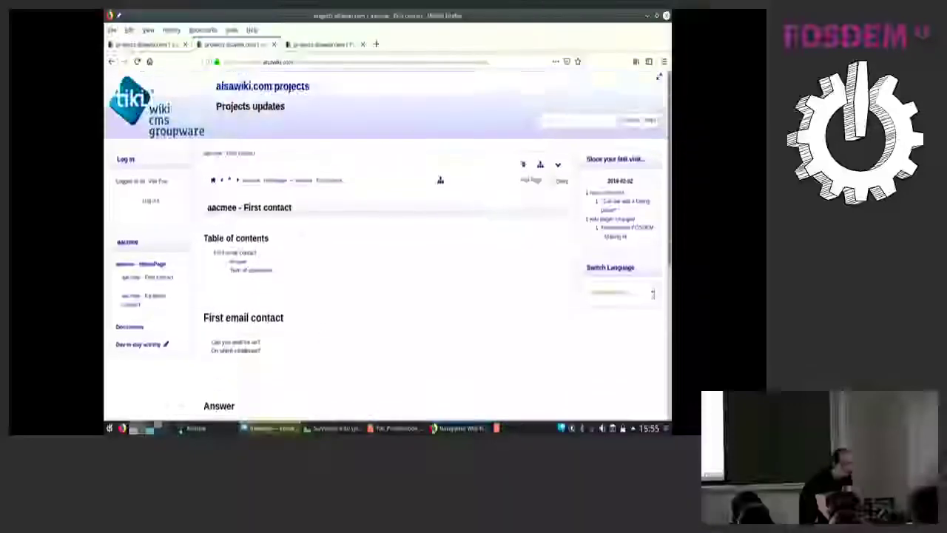
# - Go to the aacmee - Ka-Boom contract page and review its sections from Gather components to Ship rockets
pyautogui.click(230, 180)
pyautogui.scroll(-3, 308, 252)
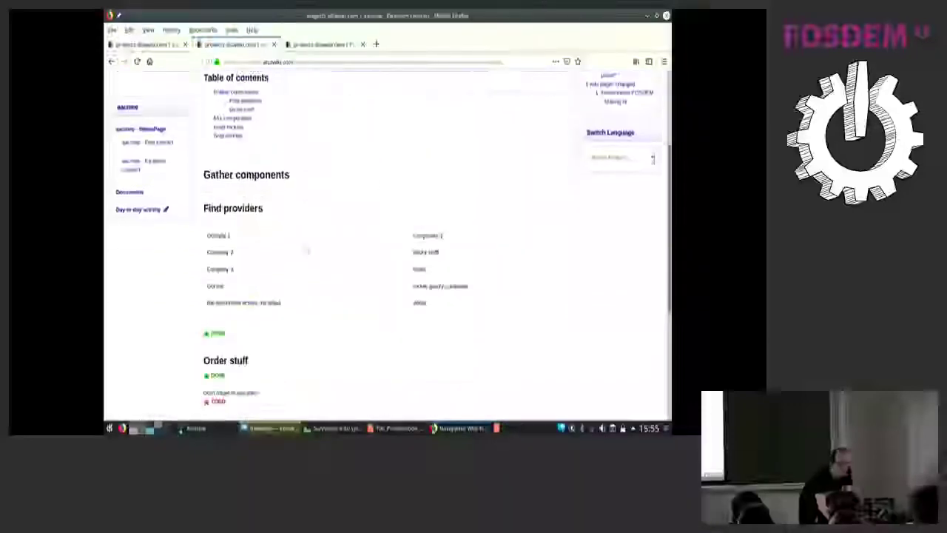
pyautogui.scroll(-4, 307, 252)
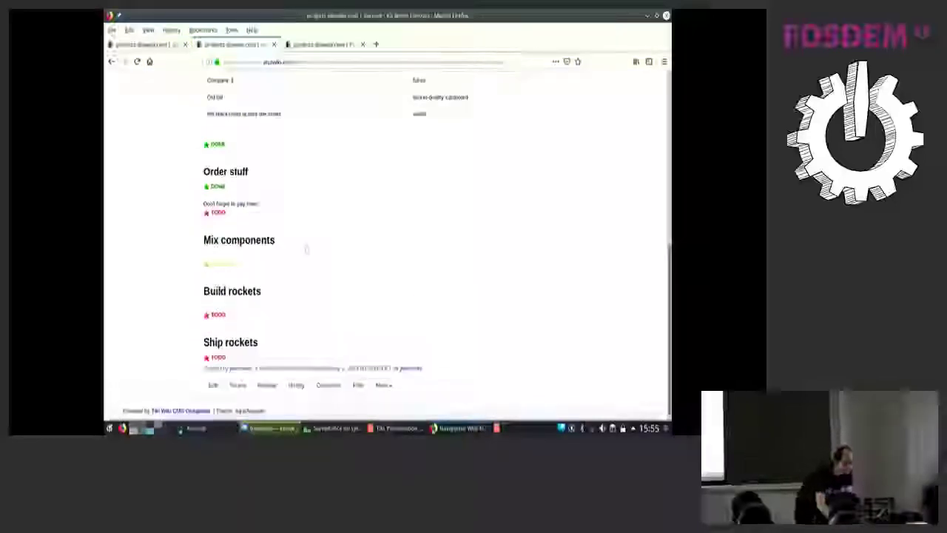
pyautogui.press('Home')
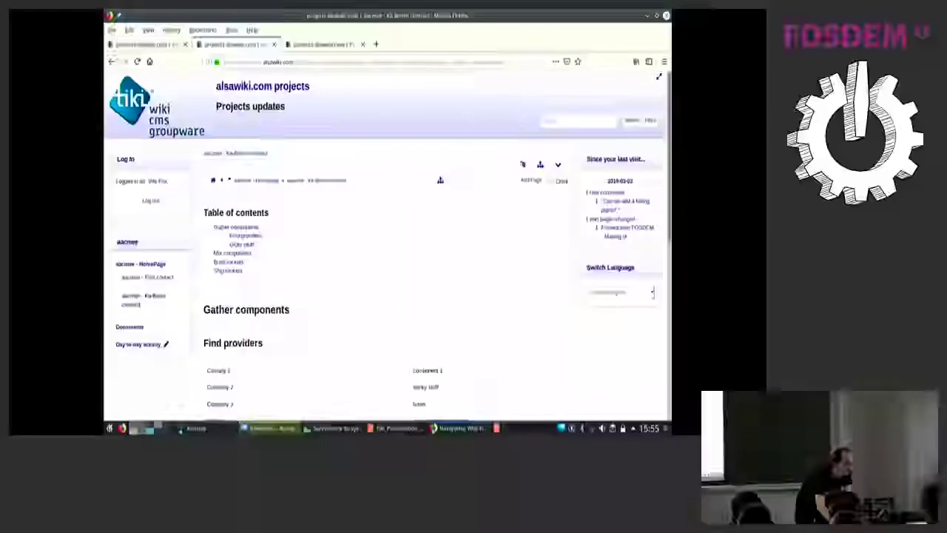
# - Return to the aacmee home page and expand its Documents section to view the listed files
pyautogui.click(131, 265)
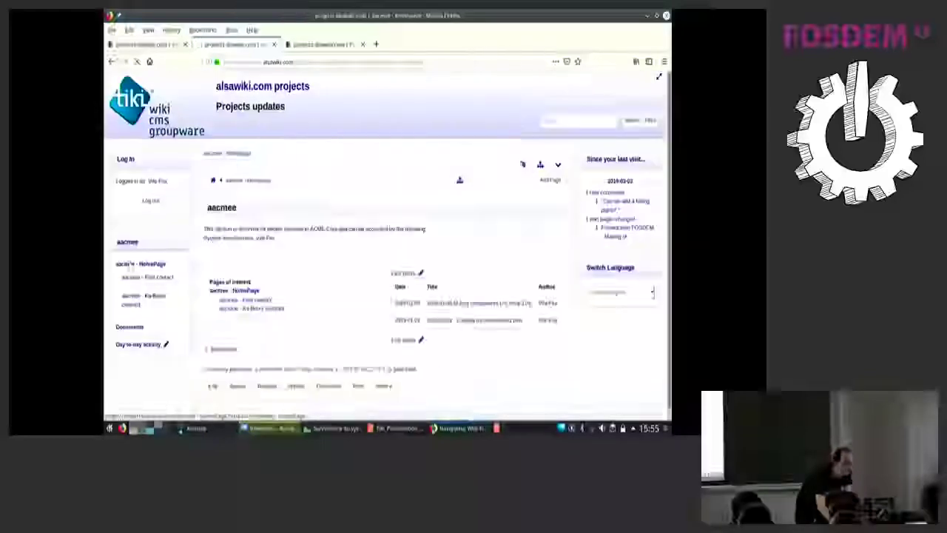
pyautogui.scroll(-1, 471, 233)
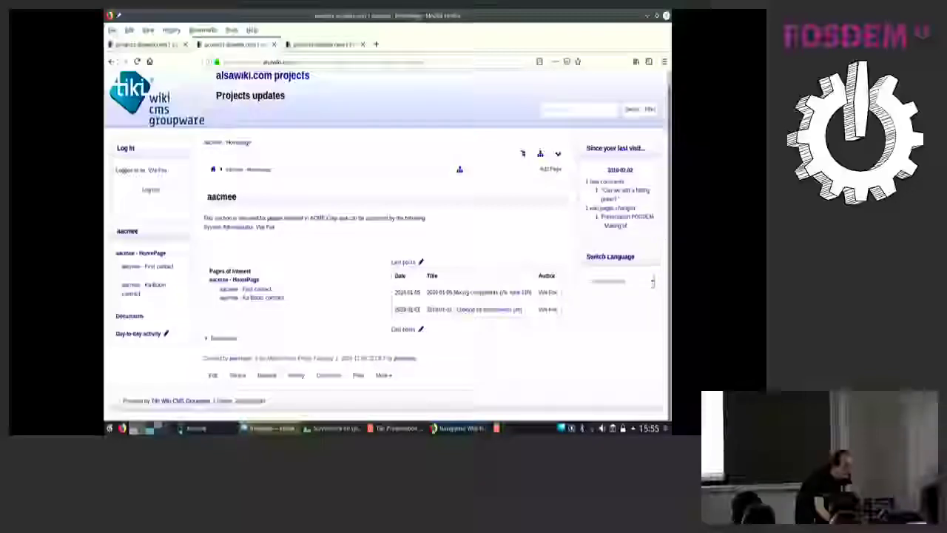
pyautogui.click(222, 338)
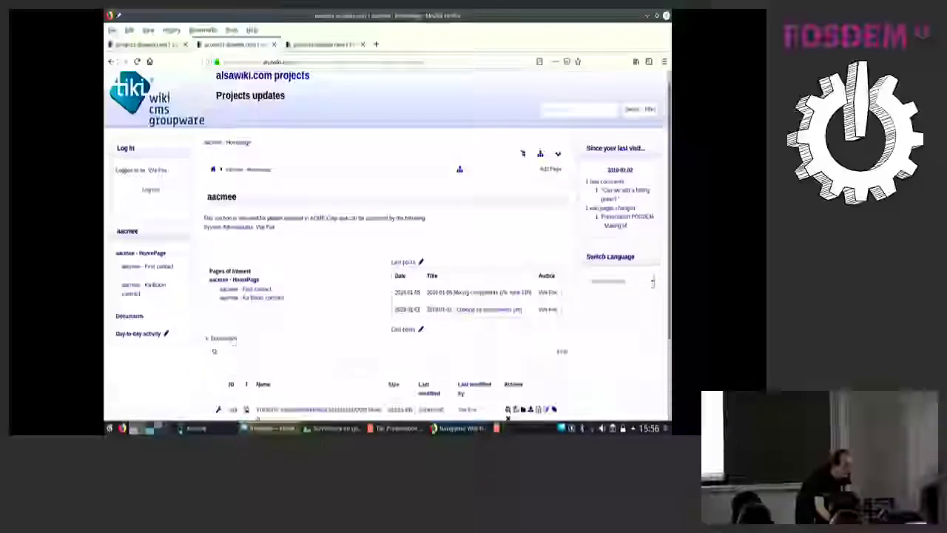
pyautogui.scroll(-1, 303, 336)
pyautogui.scroll(-2, 304, 337)
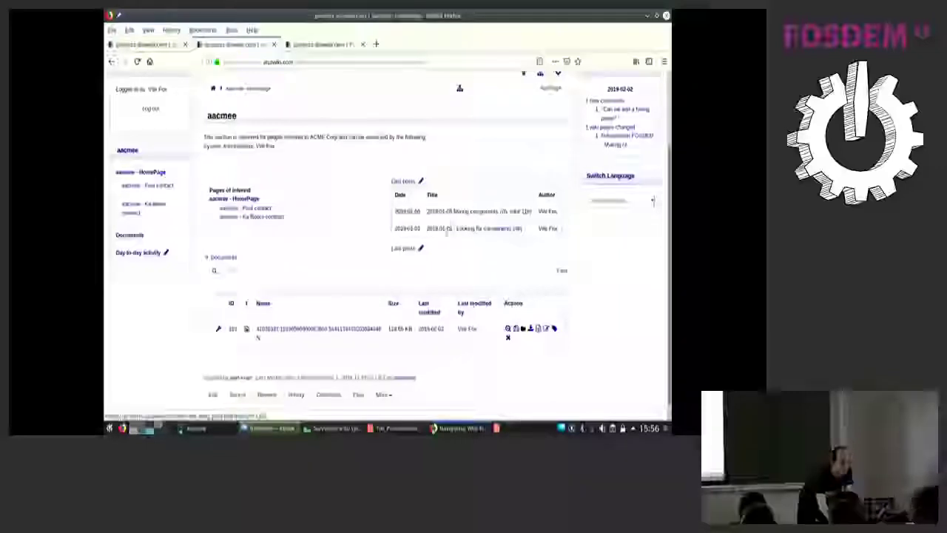
# - View the "Looking for components" and "Mixing components" blog posts and return to the aacmee home page
pyautogui.click(447, 230)
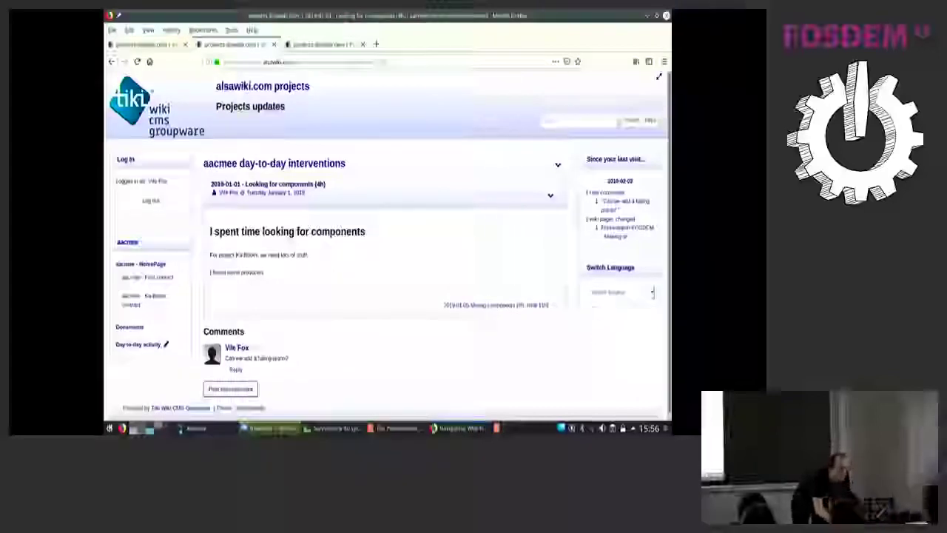
pyautogui.click(527, 305)
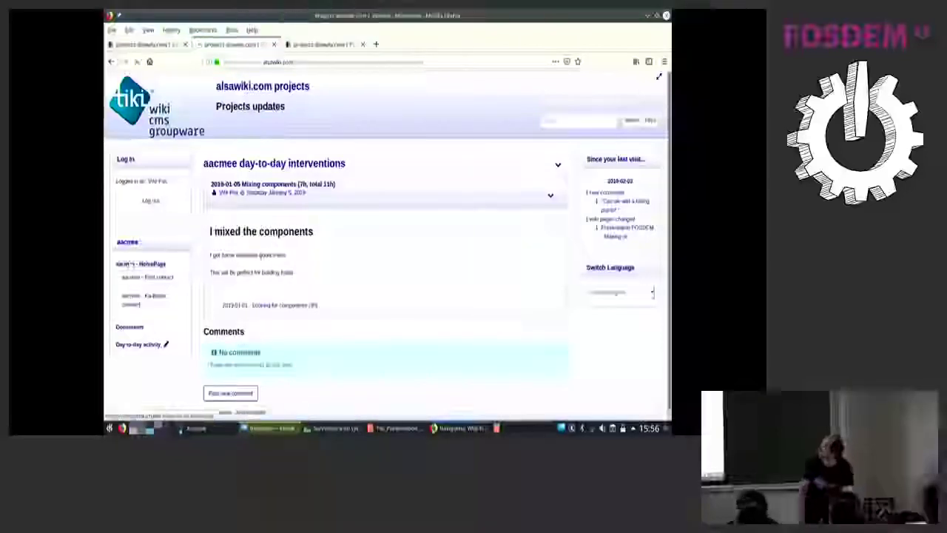
pyautogui.click(128, 264)
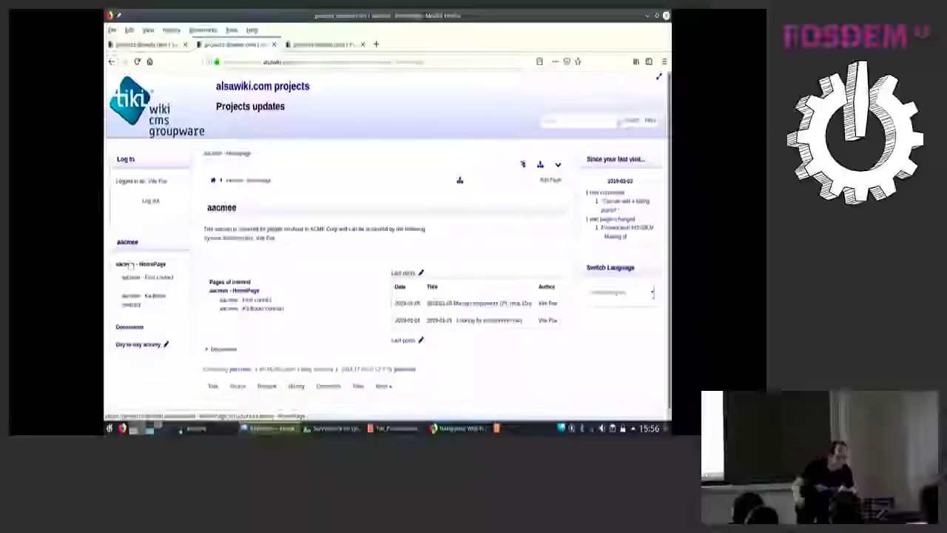
# - Highlight the line on the aacmee home page that names who can access the section, and clear the selection
pyautogui.click(130, 264)
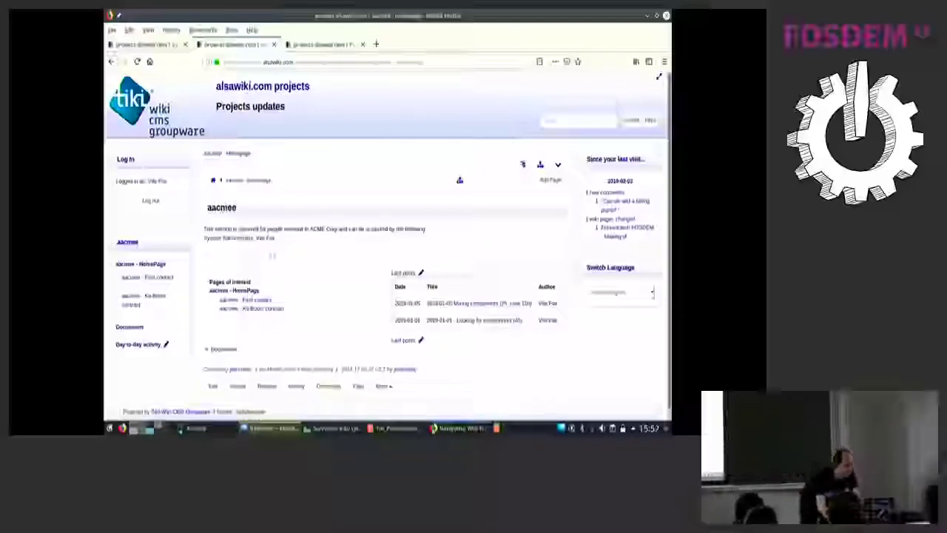
pyautogui.moveTo(274, 237); pyautogui.dragTo(204, 238)
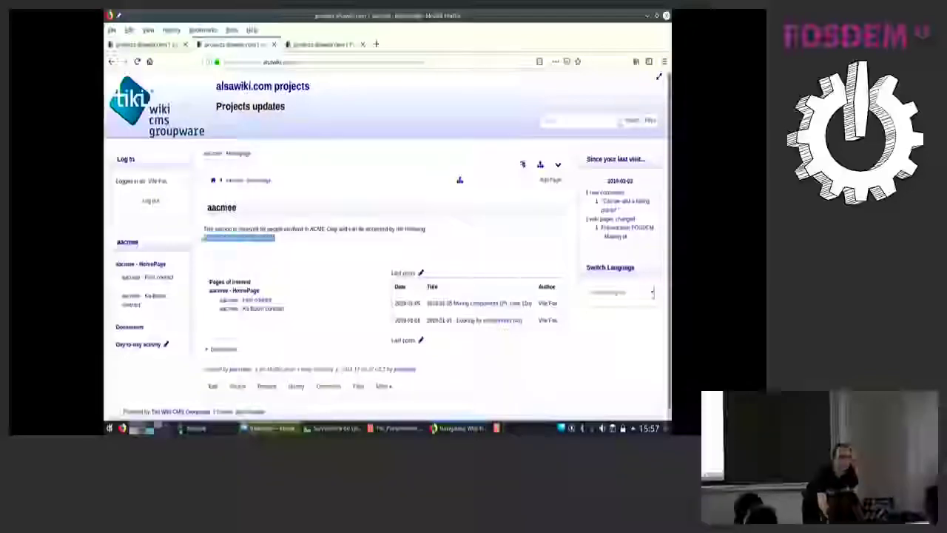
pyautogui.click(355, 245)
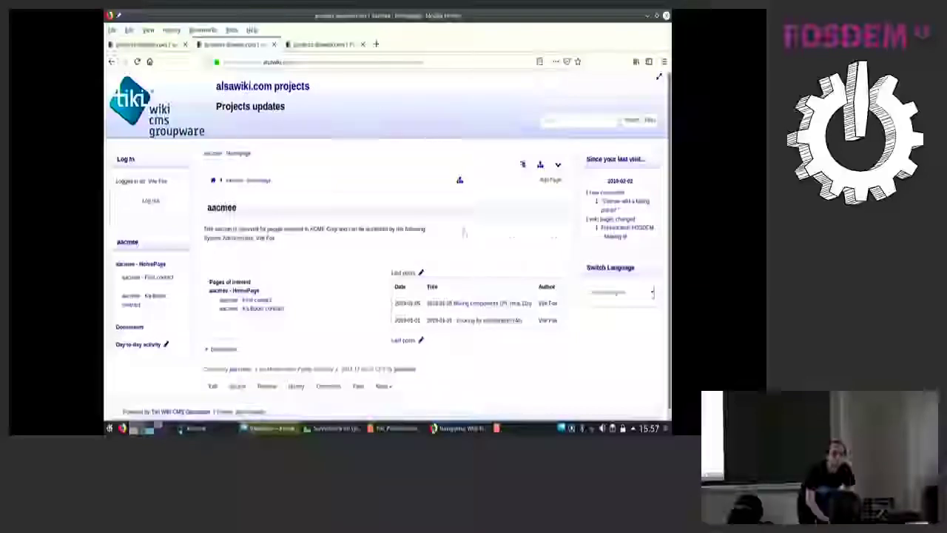
# - Log in to the FOSDEM demo site with the saved account and close the Tiki Setup wizard
pyautogui.hotkey('alt', 'Tab')
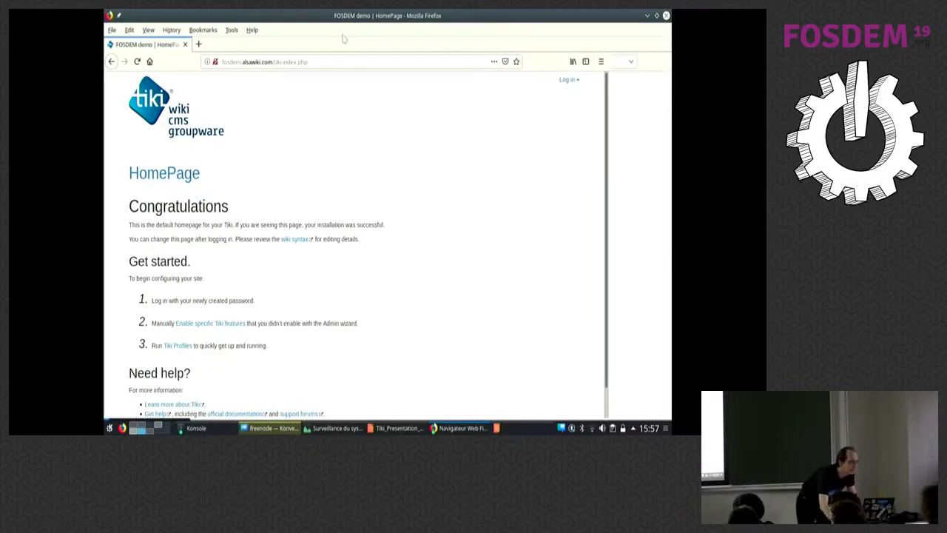
pyautogui.click(574, 80)
pyautogui.click(484, 118)
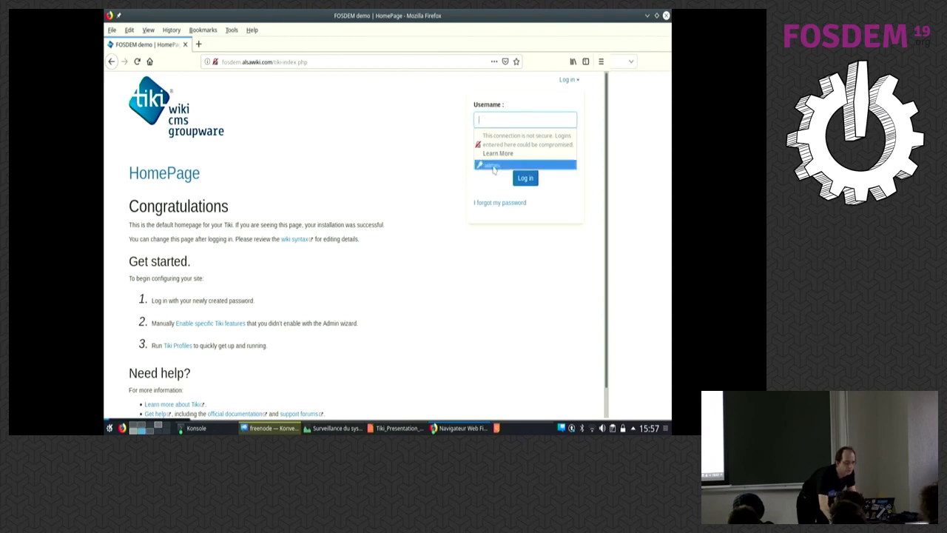
pyautogui.click(494, 166)
pyautogui.click(525, 178)
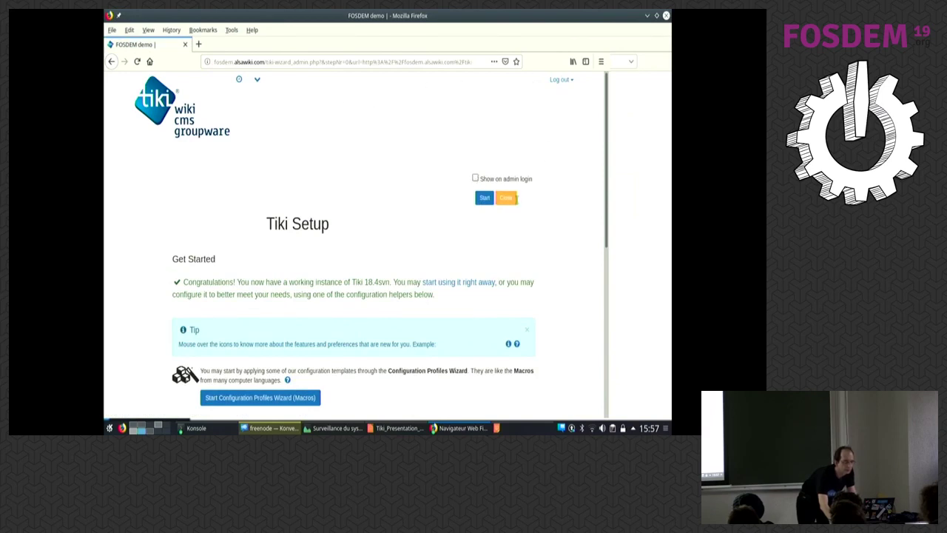
pyautogui.click(505, 198)
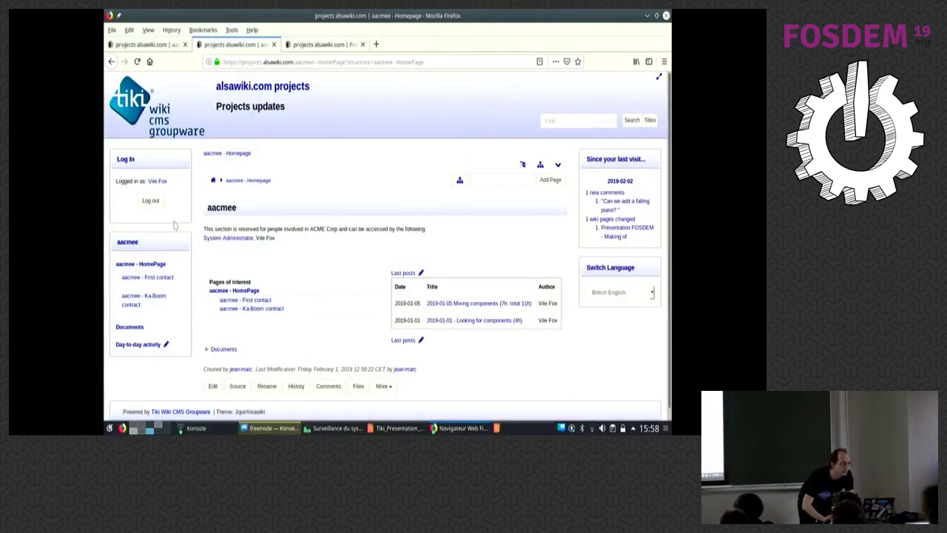
# - Find the General Tiki improvements section in the "Présentation FOSDEM - Making of" page on the projects site
pyautogui.hotkey('ctrl', 'Tab')
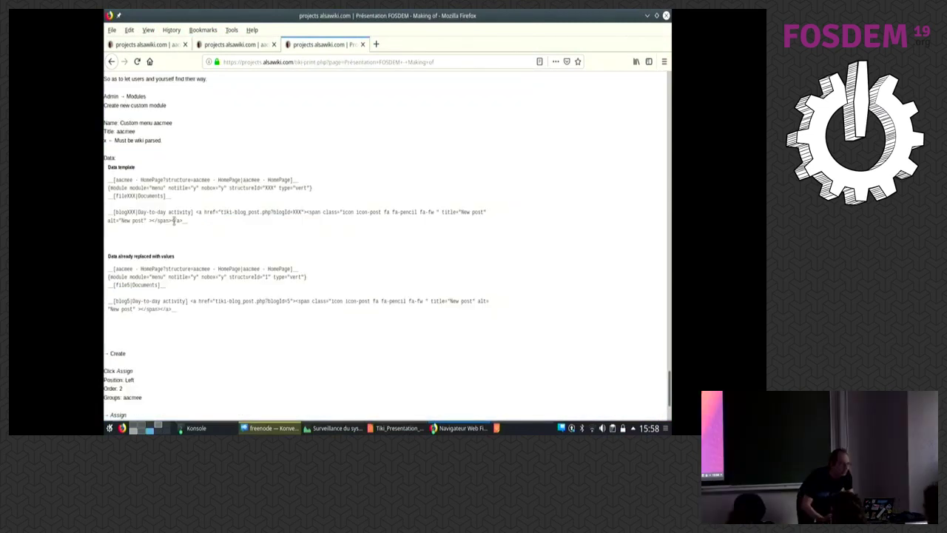
pyautogui.hotkey('ctrl', 'F12')
pyautogui.hotkey('ctrl', 'F12')
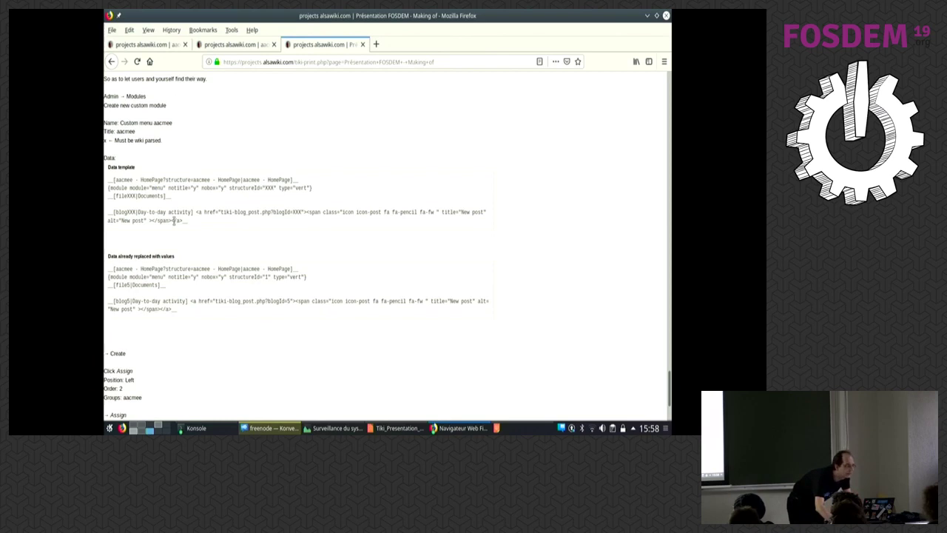
pyautogui.scroll(20, 166, 232)
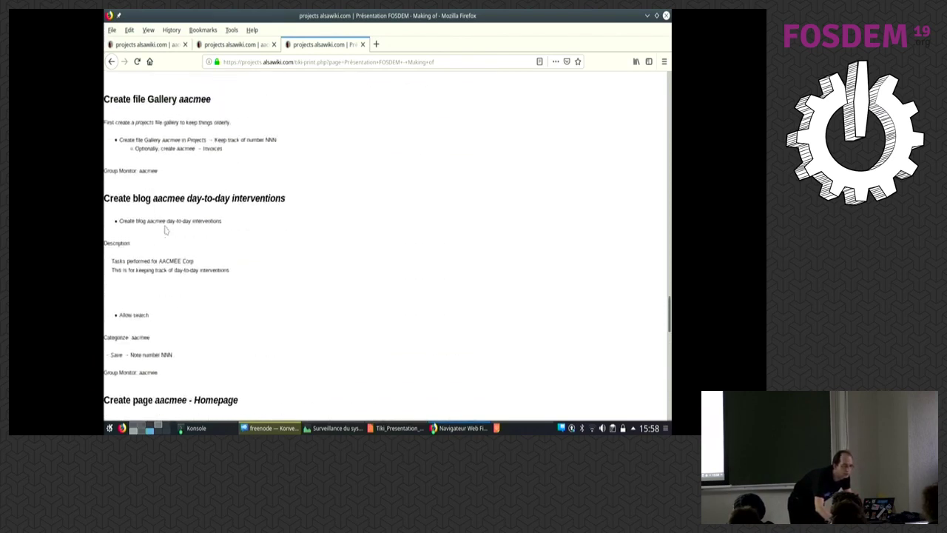
pyautogui.scroll(20, 167, 232)
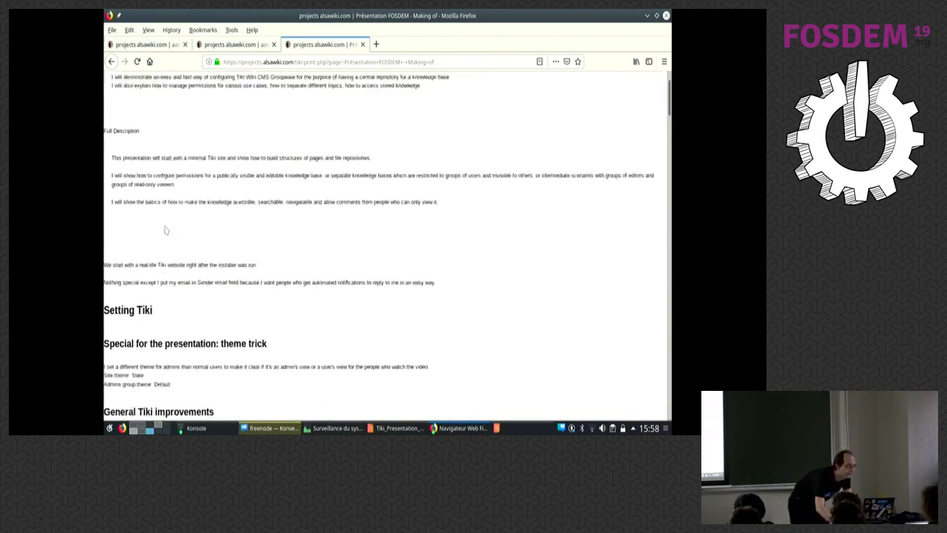
pyautogui.scroll(-10, 182, 192)
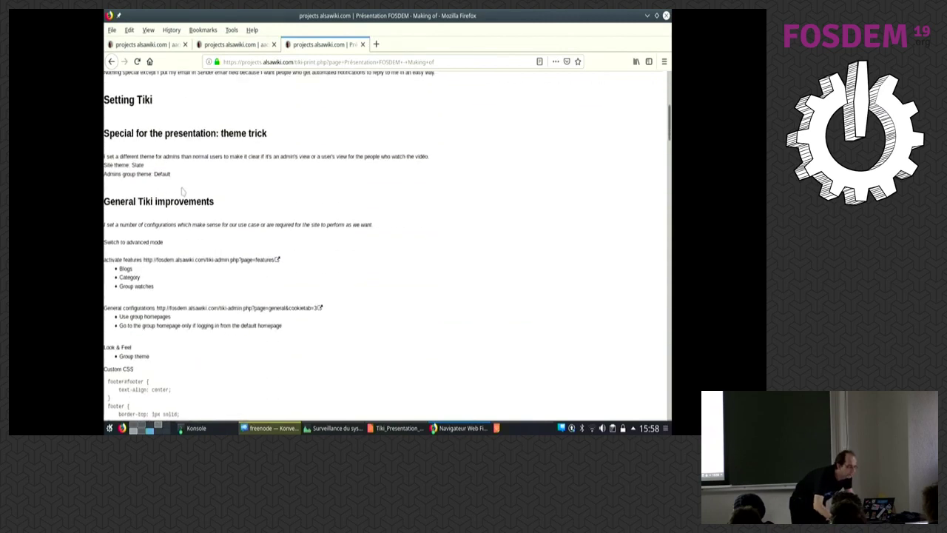
# - Open the Control Panels of the FOSDEM demo site from its settings
pyautogui.hotkey('alt', 'Tab')
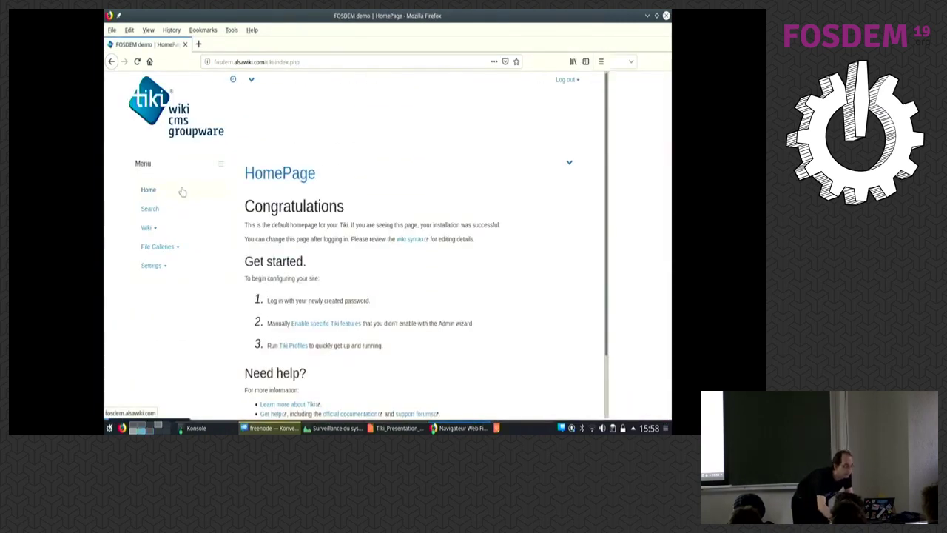
pyautogui.click(166, 267)
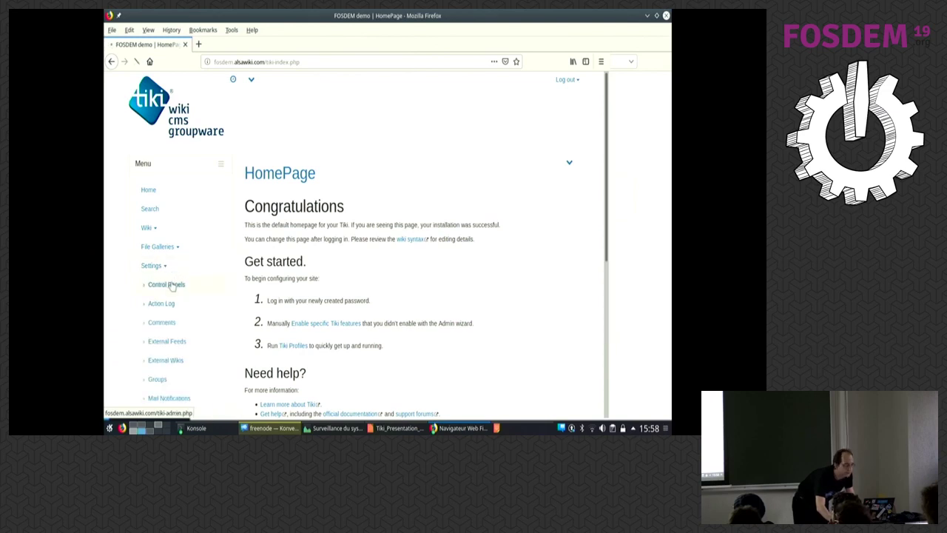
pyautogui.click(167, 285)
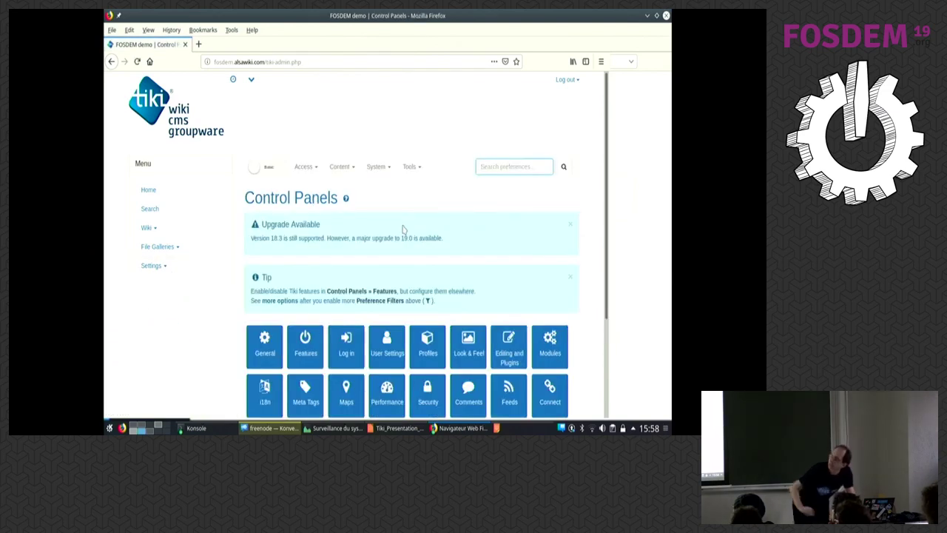
# - Load fosdem.alsawiki.com/tiki-index.php in the other browser window that shows the connection error
pyautogui.hotkey('alt', 'Tab')
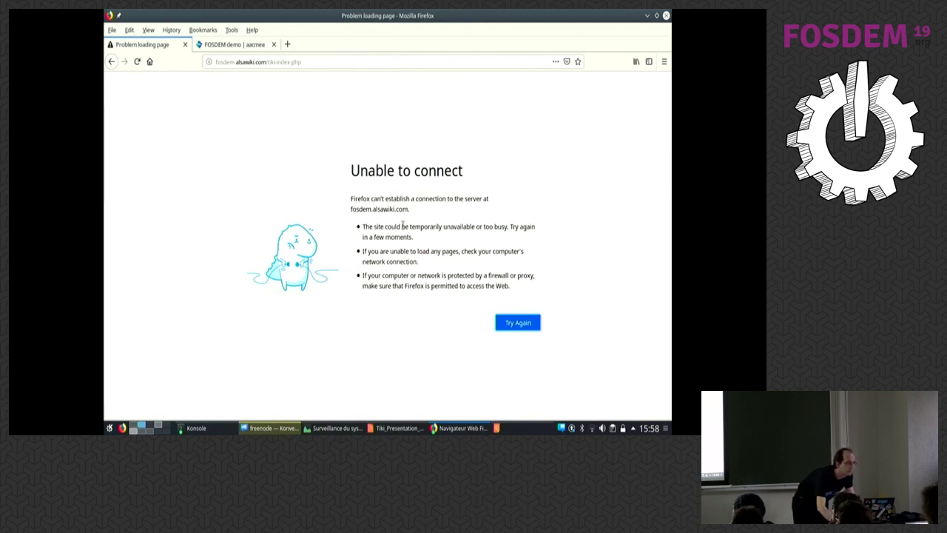
pyautogui.click(297, 62)
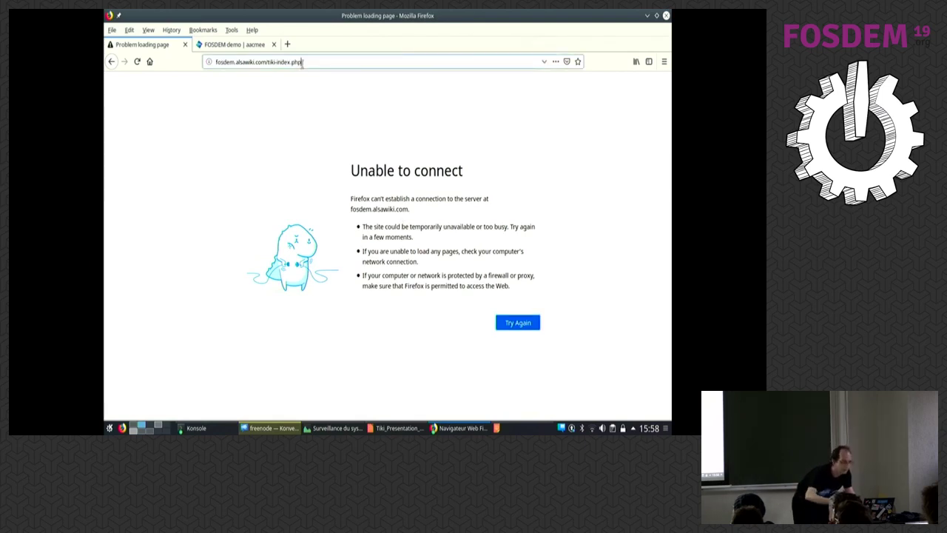
pyautogui.press('Return')
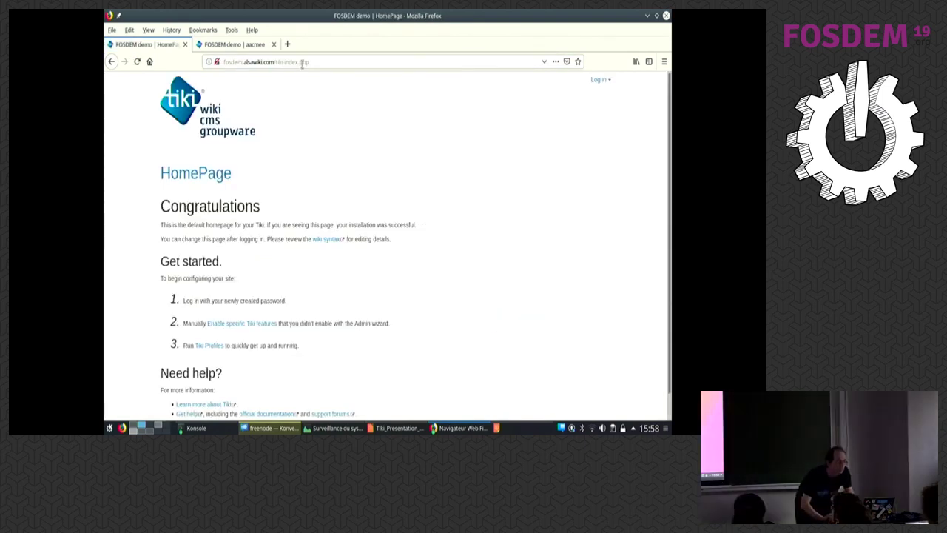
# - In the logged-in browser window, enable the Advanced preference filter alongside Basic and set it as the default
pyautogui.hotkey('alt', 'Tab')
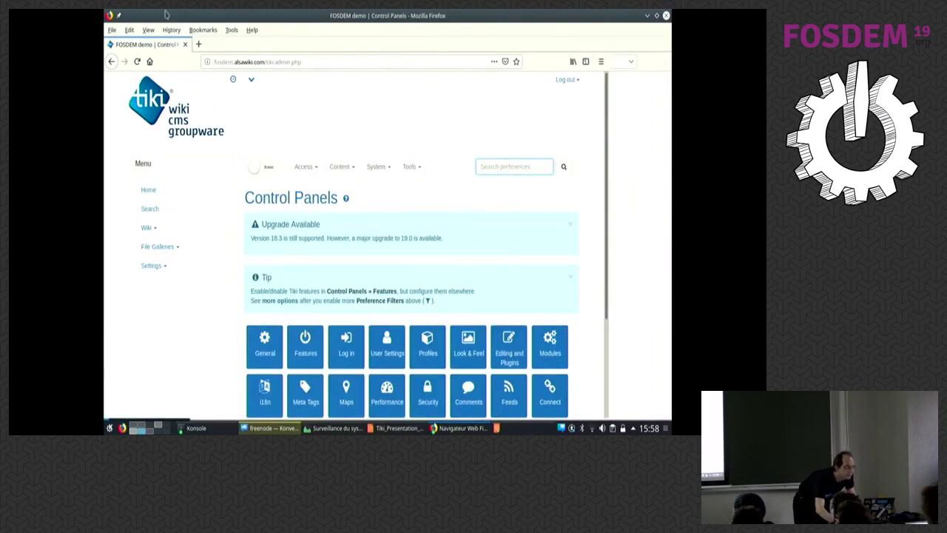
pyautogui.click(270, 172)
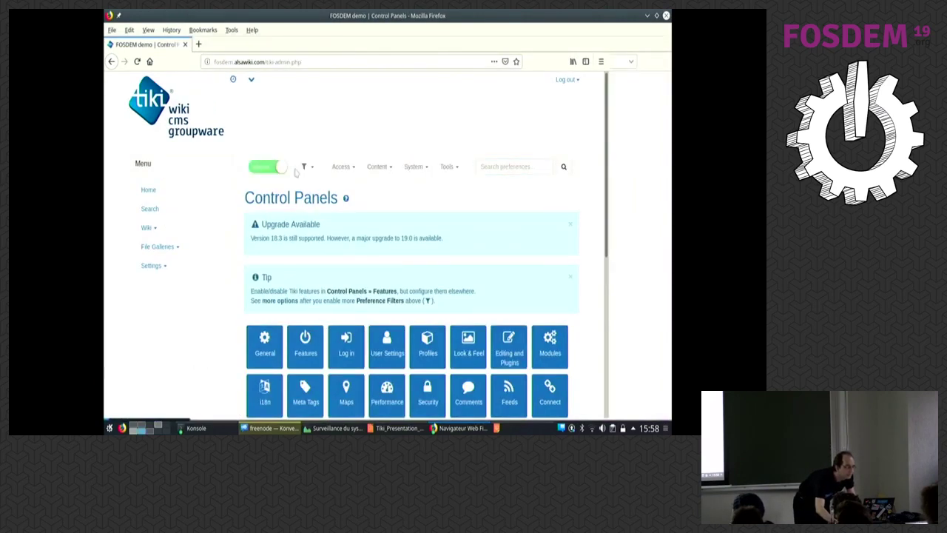
pyautogui.click(312, 168)
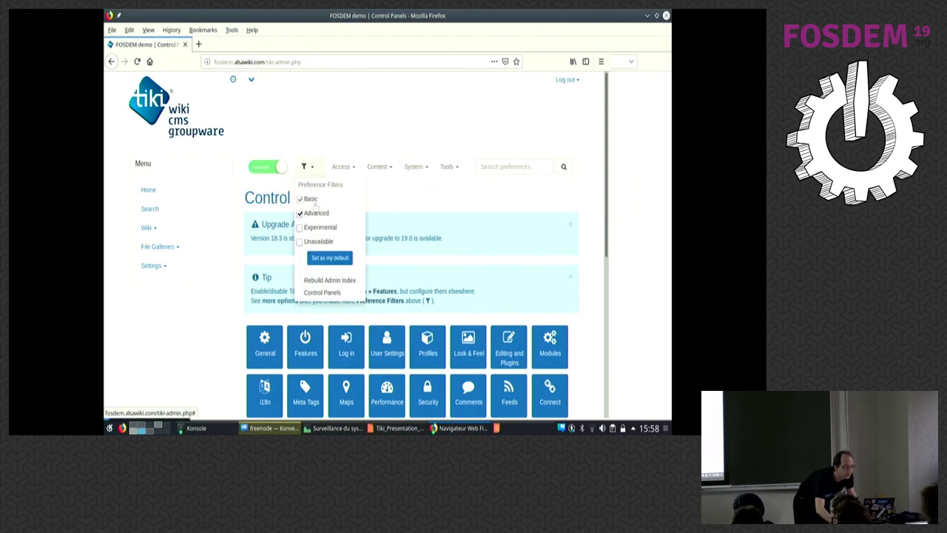
pyautogui.click(330, 257)
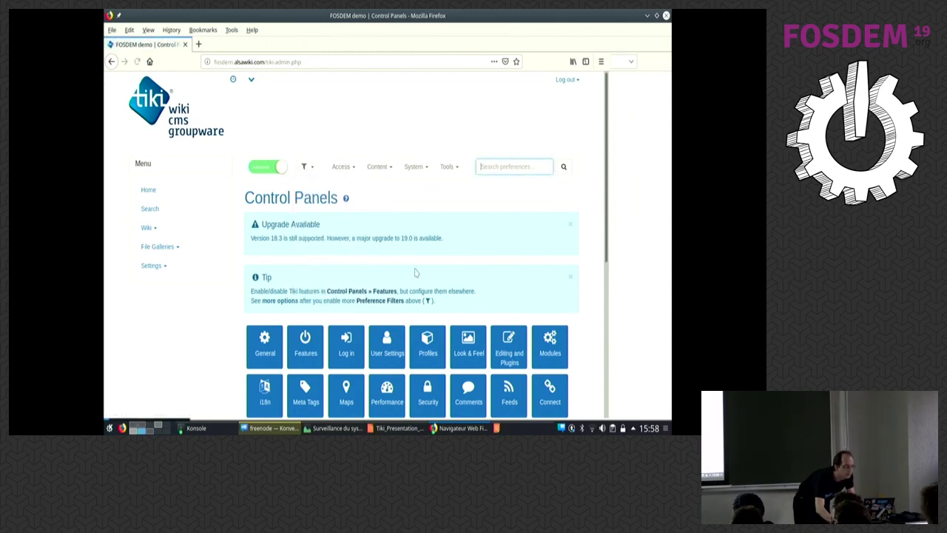
# - In the Look & Feel settings, set the site theme to Slate, enable Group theme, and apply the changes
pyautogui.scroll(-3, 416, 274)
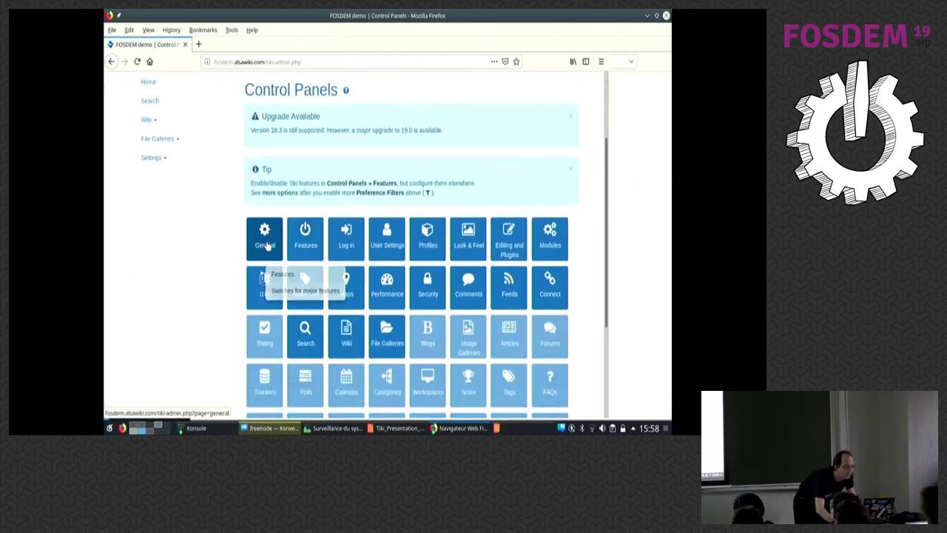
pyautogui.click(470, 244)
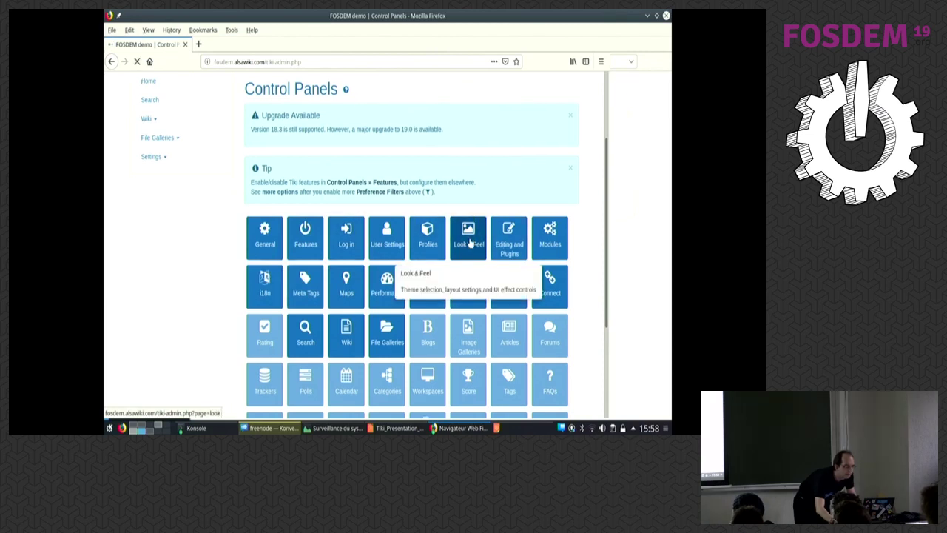
pyautogui.scroll(-5, 470, 245)
pyautogui.scroll(-4, 470, 243)
pyautogui.scroll(8, 470, 243)
pyautogui.scroll(-3, 470, 243)
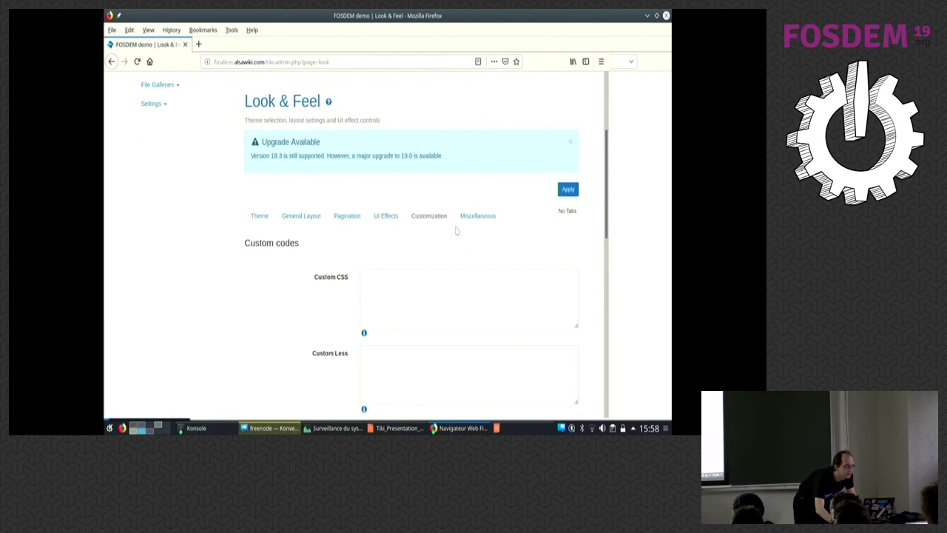
pyautogui.click(260, 216)
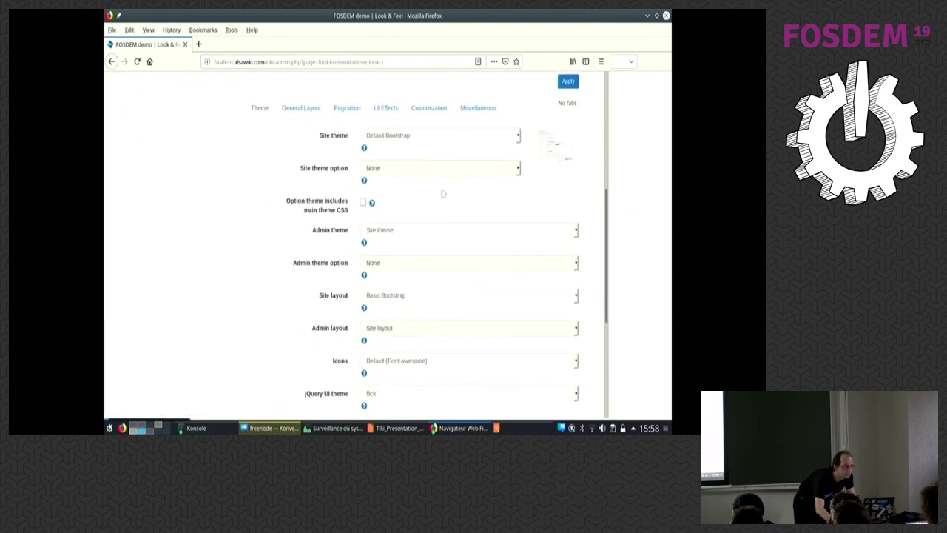
pyautogui.click(420, 141)
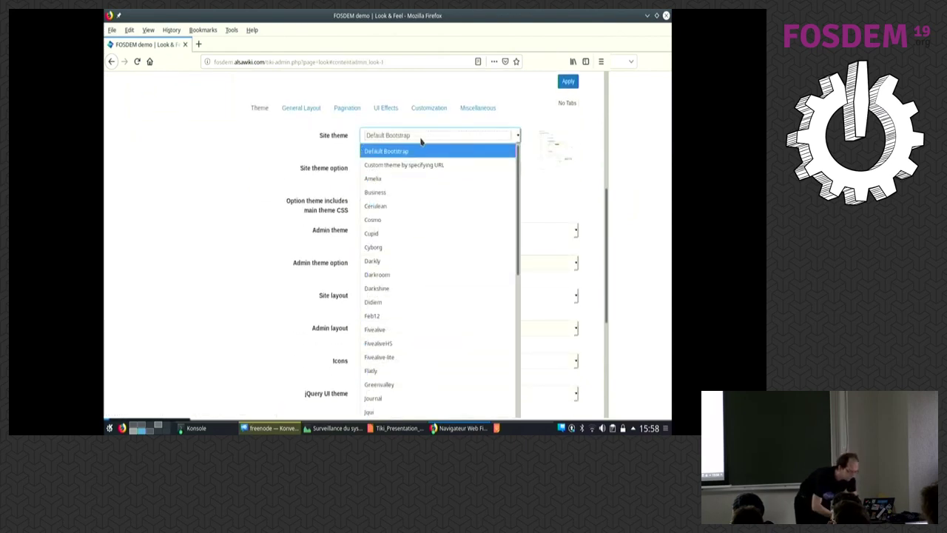
pyautogui.write('sl')
pyautogui.press('Return')
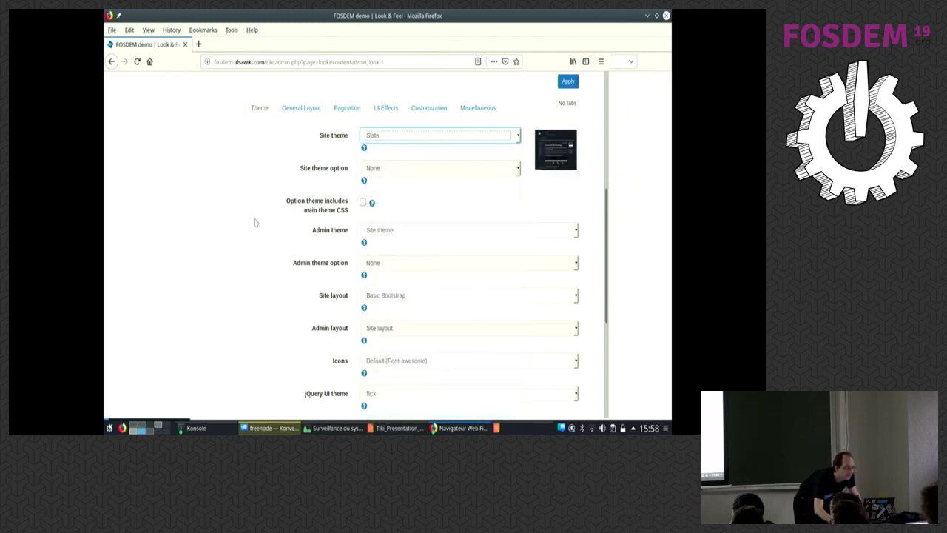
pyautogui.scroll(-5, 254, 223)
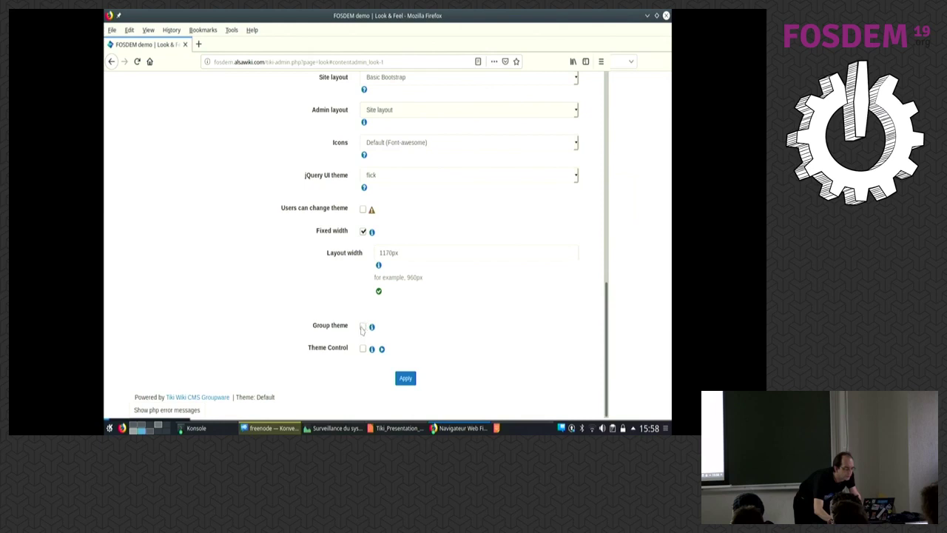
pyautogui.click(404, 379)
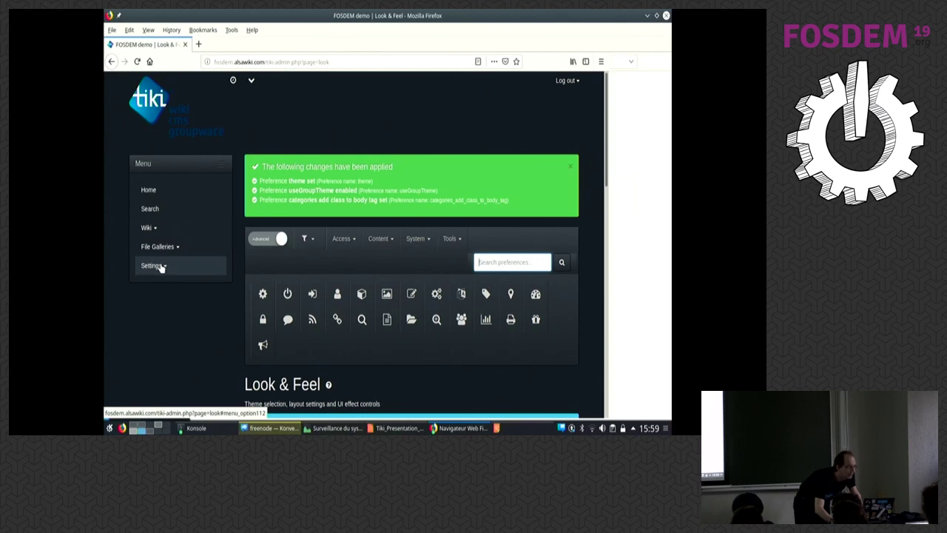
# - Set the Admins group's theme to Default Bootstrap, then save and confirm the group modification
pyautogui.click(251, 80)
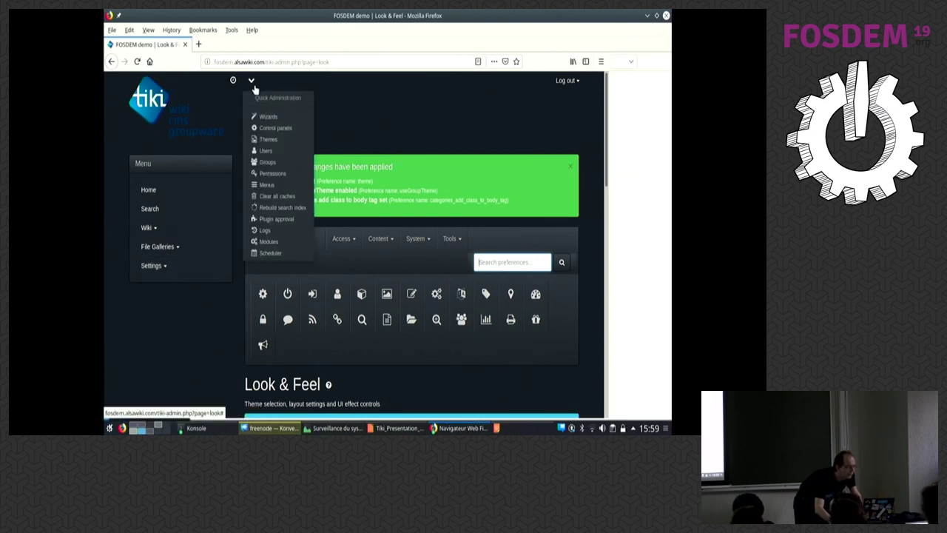
pyautogui.click(265, 162)
pyautogui.scroll(-2, 290, 254)
pyautogui.click(566, 293)
pyautogui.scroll(2, 567, 296)
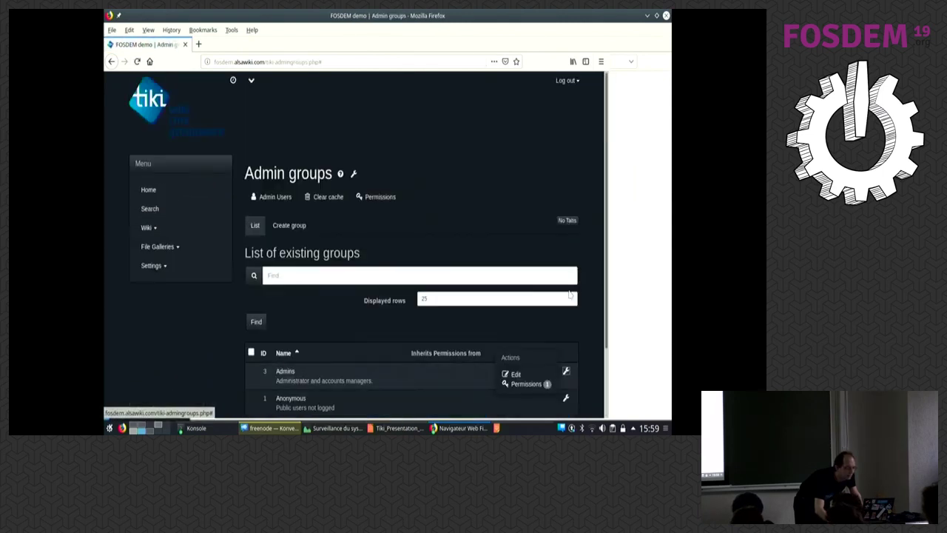
pyautogui.scroll(-2, 318, 333)
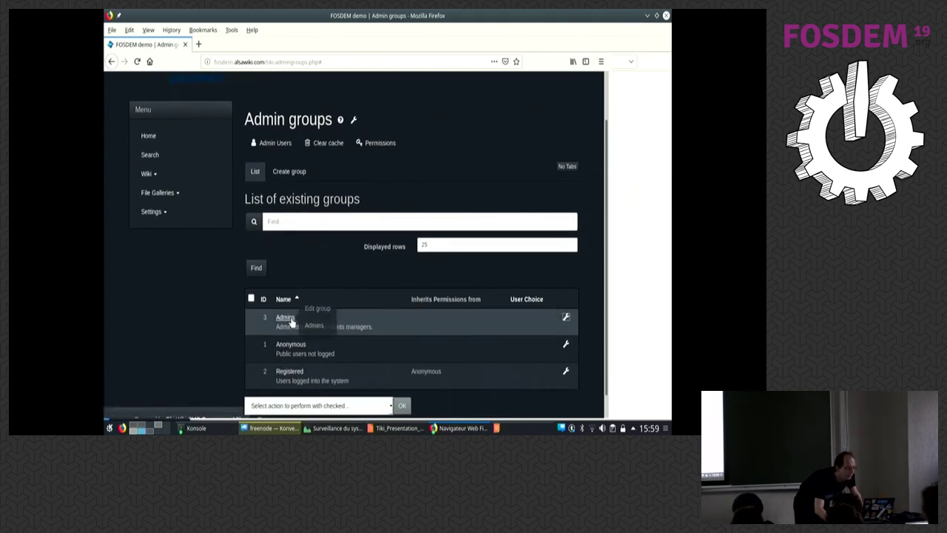
pyautogui.click(292, 323)
pyautogui.scroll(-5, 293, 322)
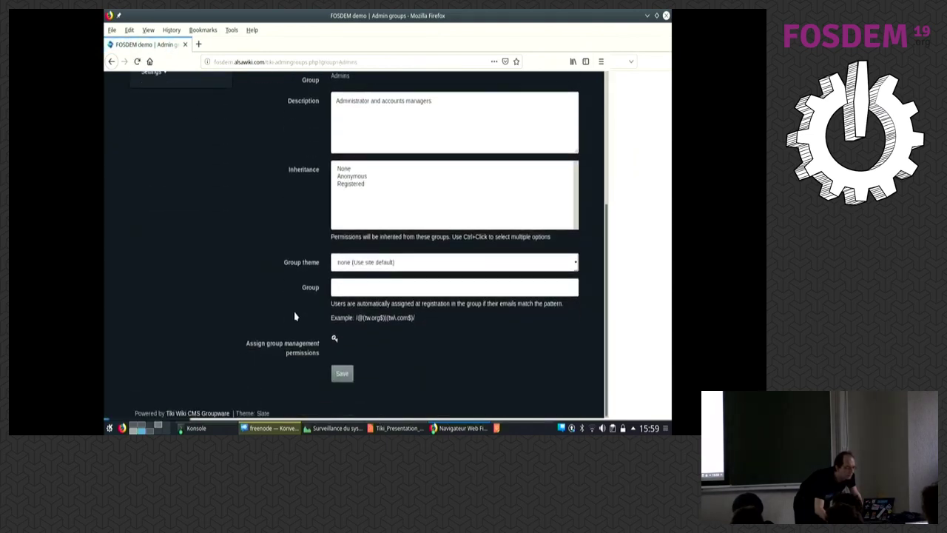
pyautogui.click(363, 265)
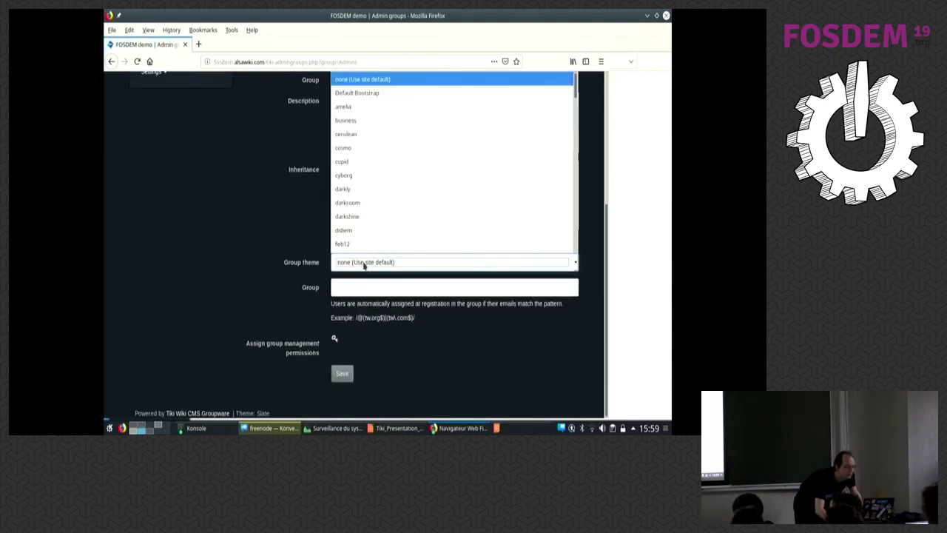
pyautogui.click(362, 94)
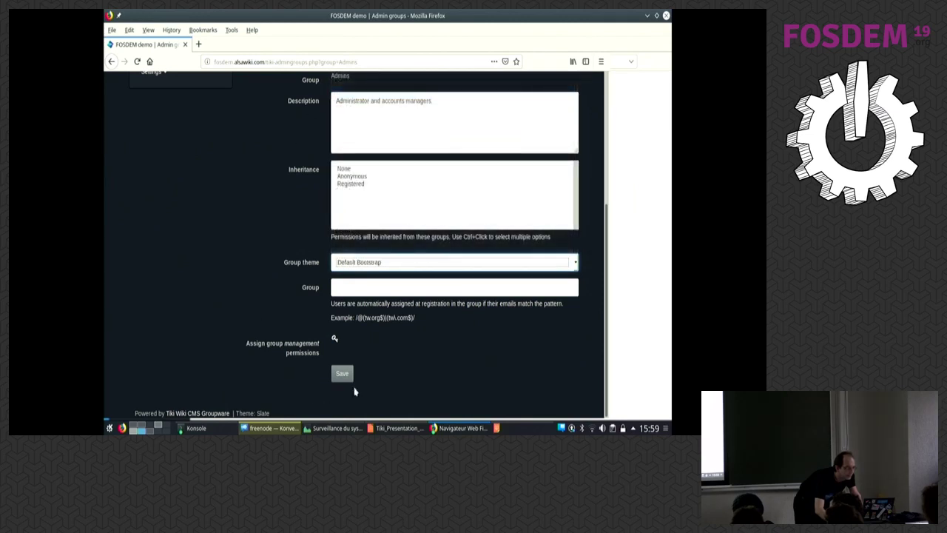
pyautogui.click(342, 374)
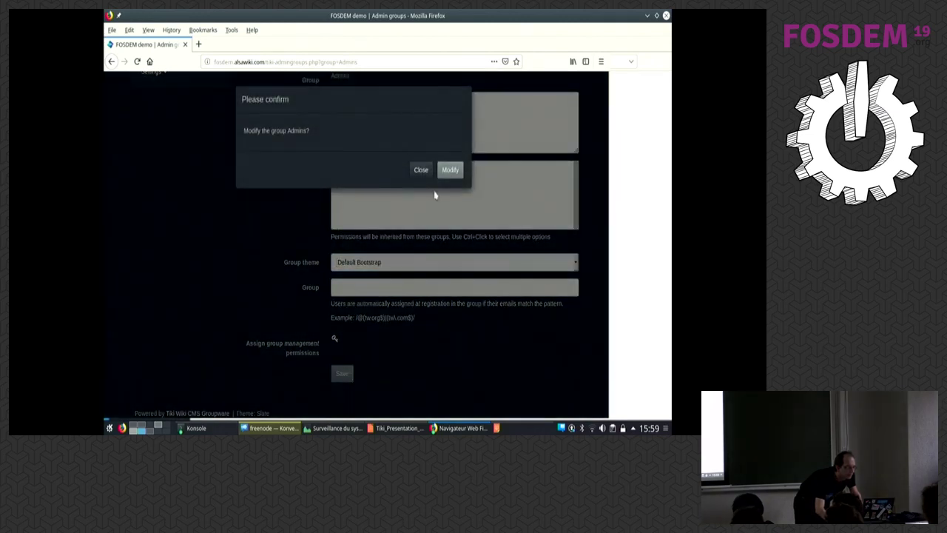
pyautogui.click(450, 169)
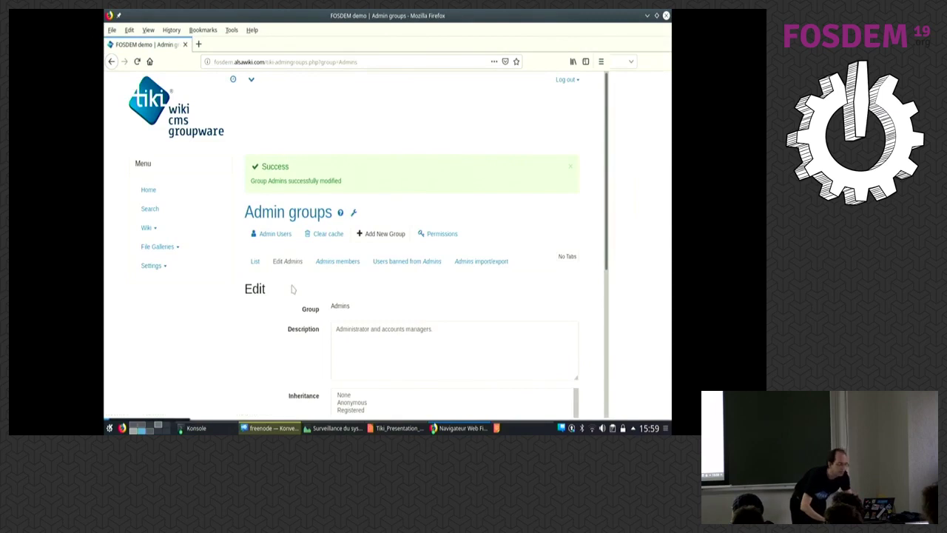
# - Reload the logged-out HomePage in the other browser window to check its theme, then return to the admin window
pyautogui.hotkey('alt', 'Tab')
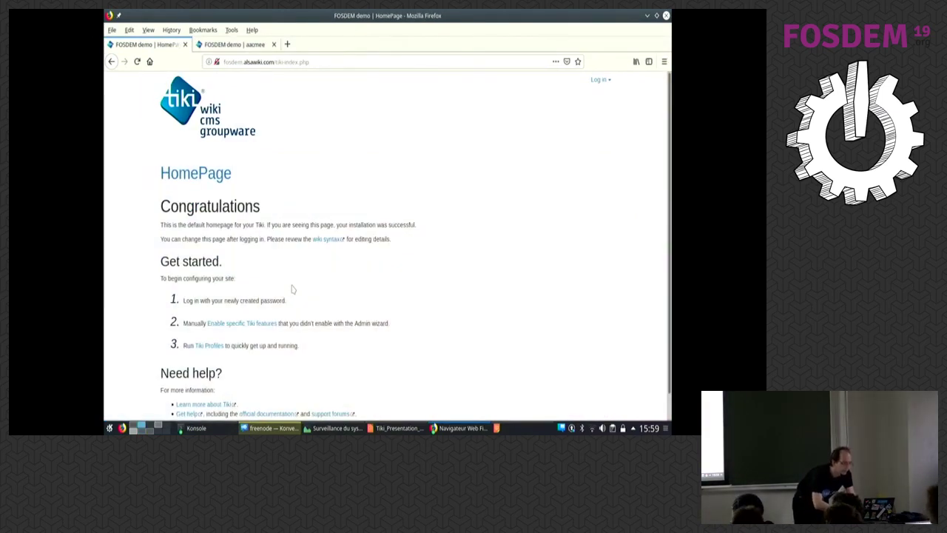
pyautogui.press('F5')
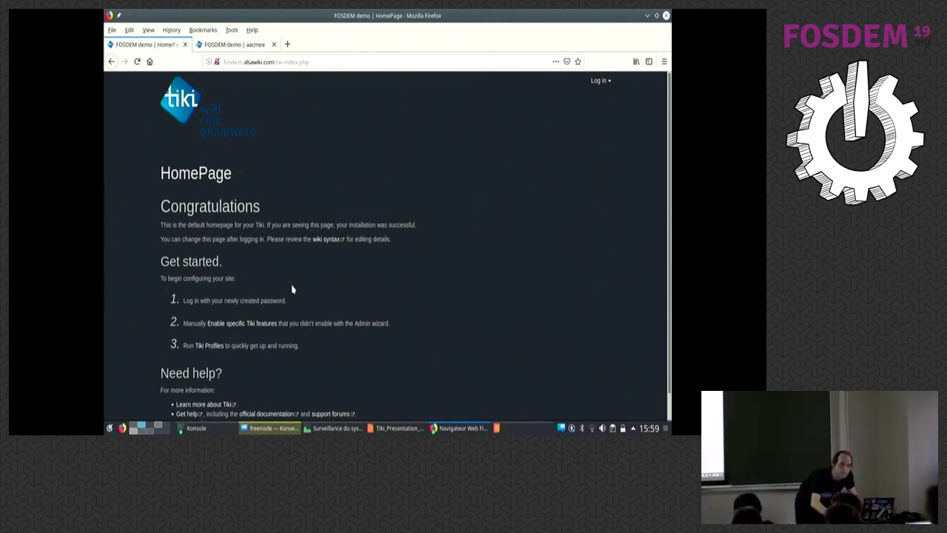
pyautogui.hotkey('alt', 'Tab')
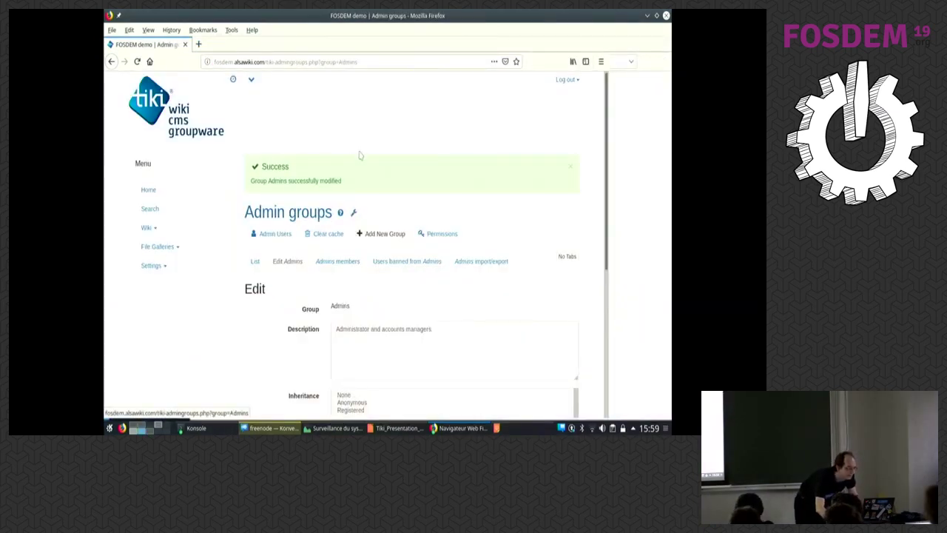
# - From the Control Panels, enable the Blog, Category and Group watches features and apply the changes
pyautogui.click(167, 268)
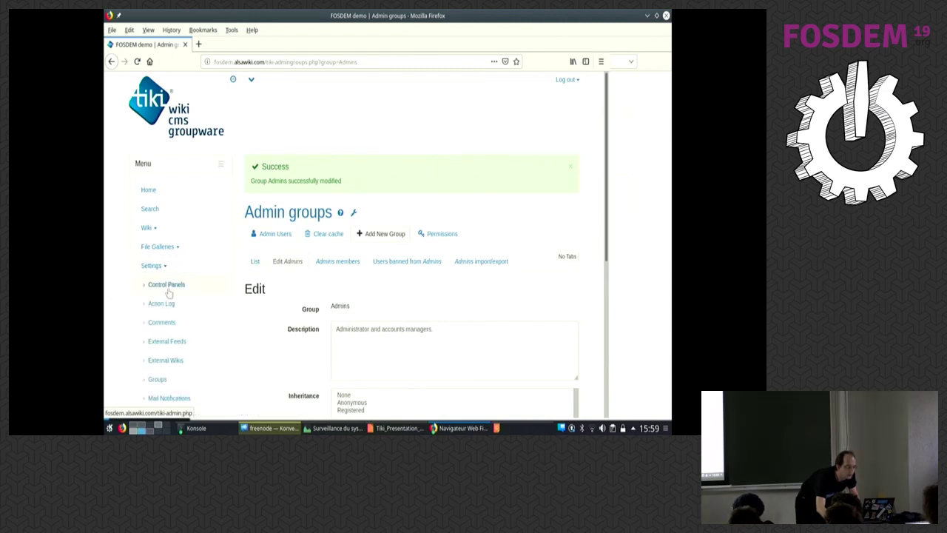
pyautogui.click(163, 285)
pyautogui.scroll(-3, 279, 287)
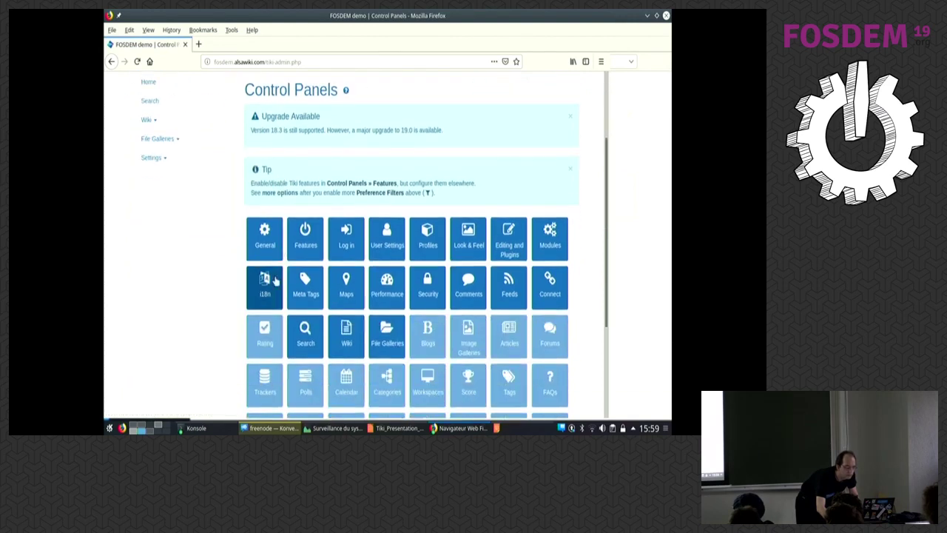
pyautogui.click(305, 235)
pyautogui.scroll(-5, 304, 236)
pyautogui.scroll(-2, 305, 233)
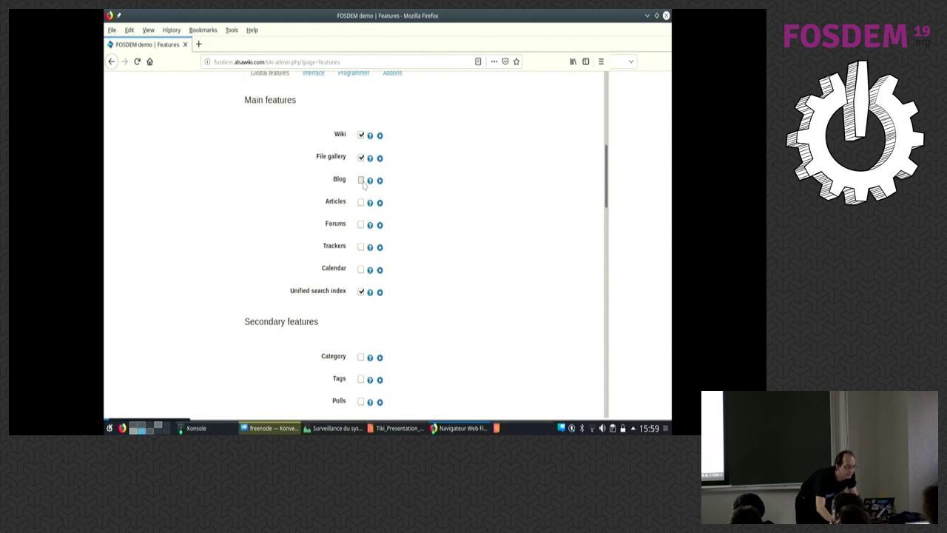
pyautogui.scroll(-4, 342, 213)
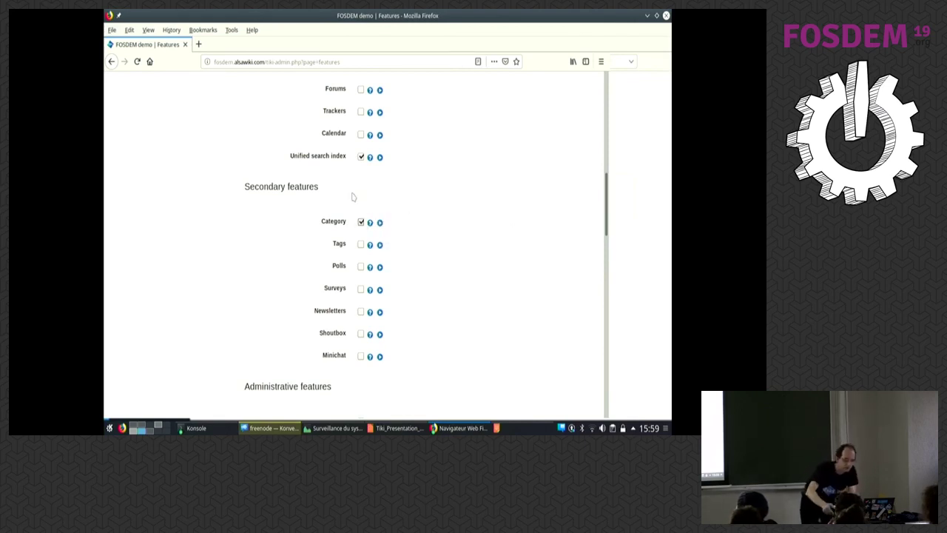
pyautogui.scroll(-4, 353, 198)
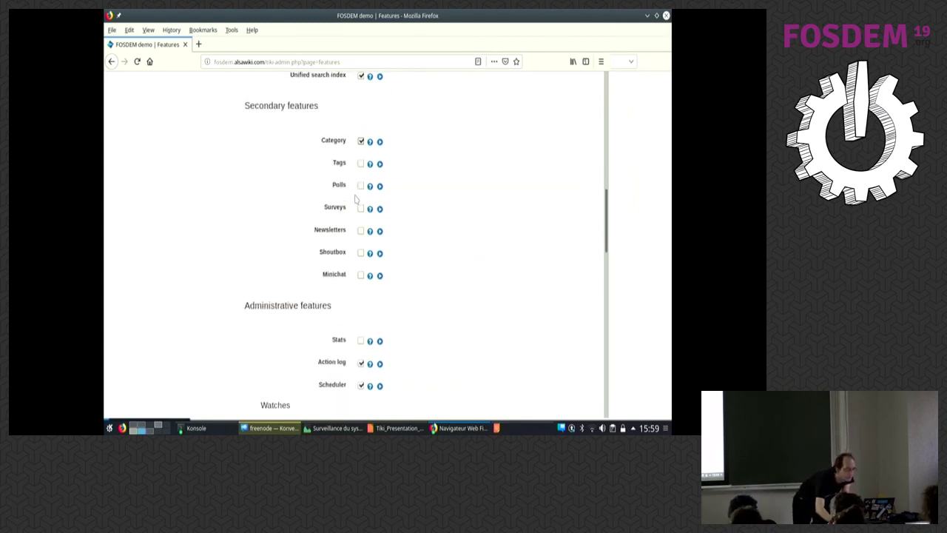
pyautogui.scroll(-5, 363, 208)
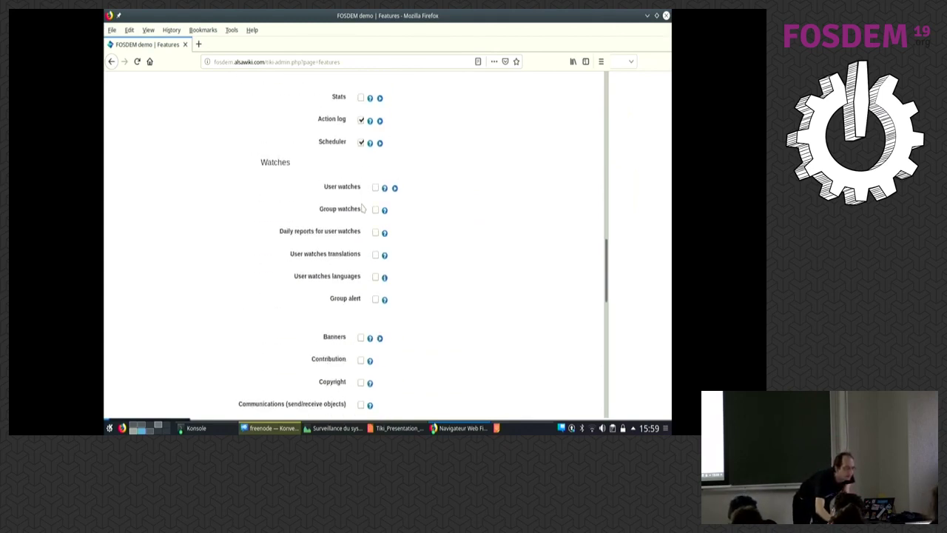
pyautogui.click(375, 209)
pyautogui.scroll(-2, 341, 228)
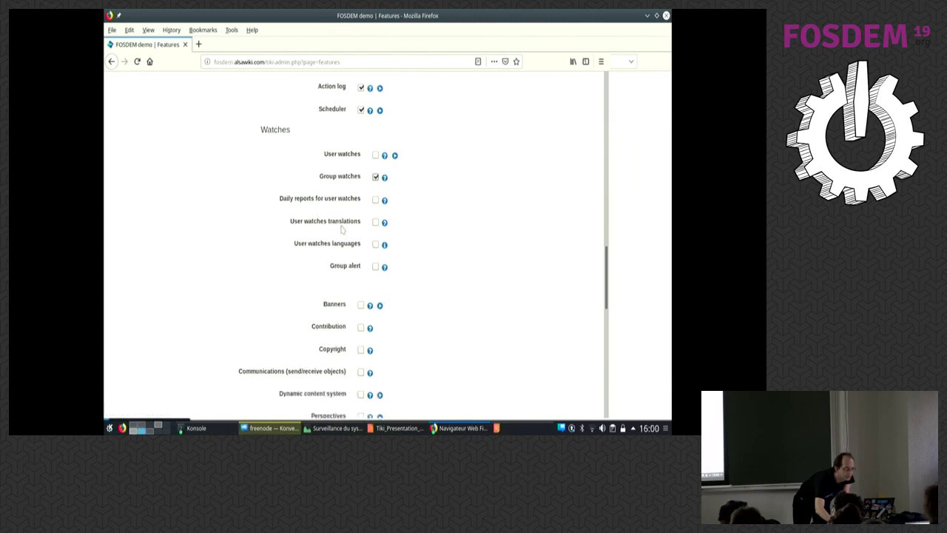
pyautogui.scroll(-15, 341, 229)
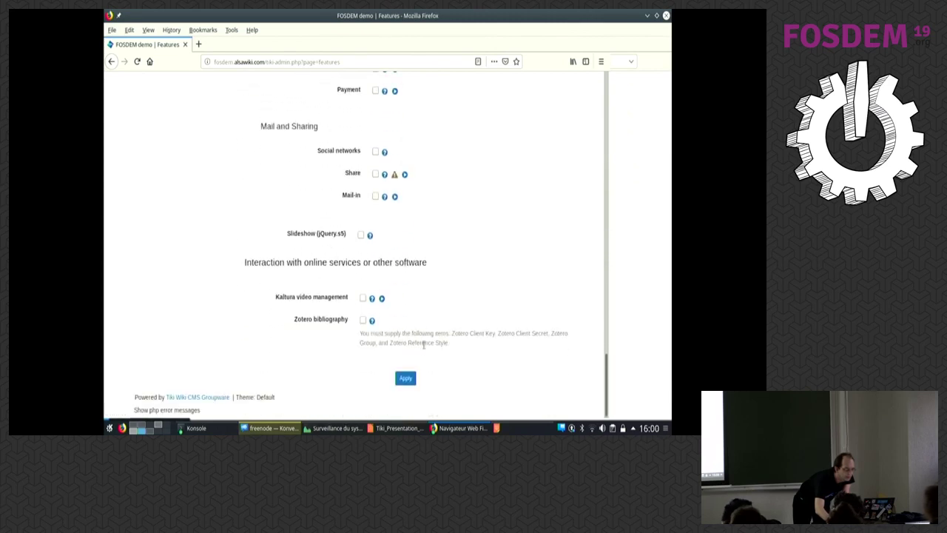
pyautogui.click(394, 379)
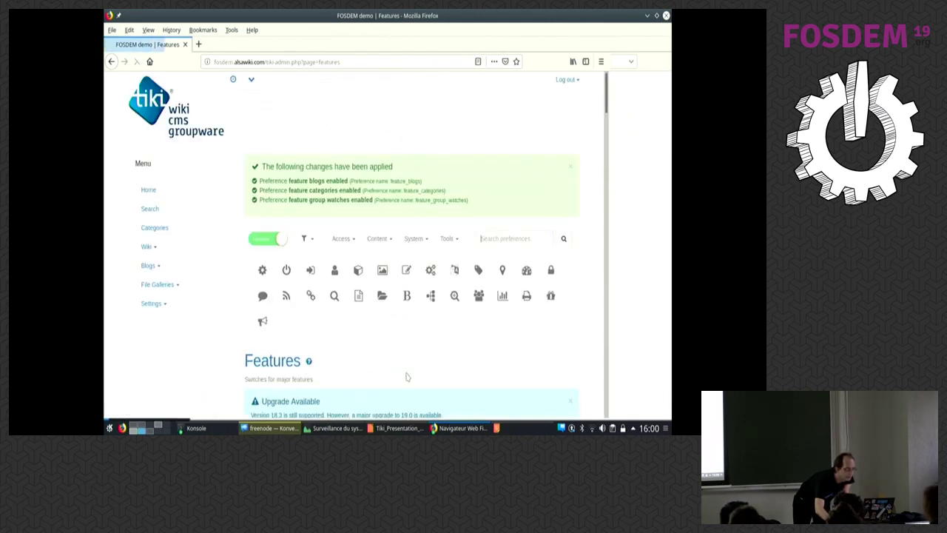
# - Review the Features page, then consult the General configurations instructions in the "Présentation FOSDEM - Making of" page
pyautogui.scroll(-4, 344, 281)
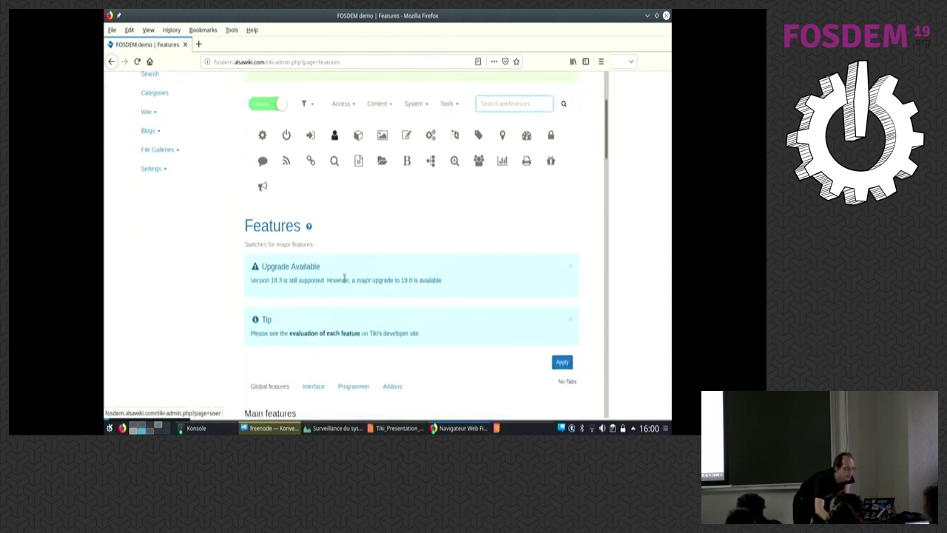
pyautogui.scroll(-4, 342, 278)
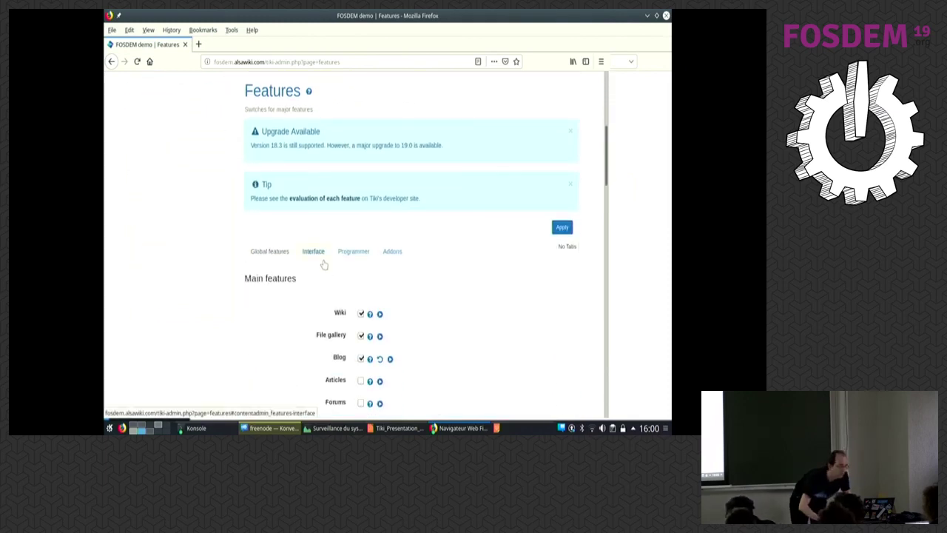
pyautogui.hotkey('alt', 'Tab')
pyautogui.scroll(-2, 302, 231)
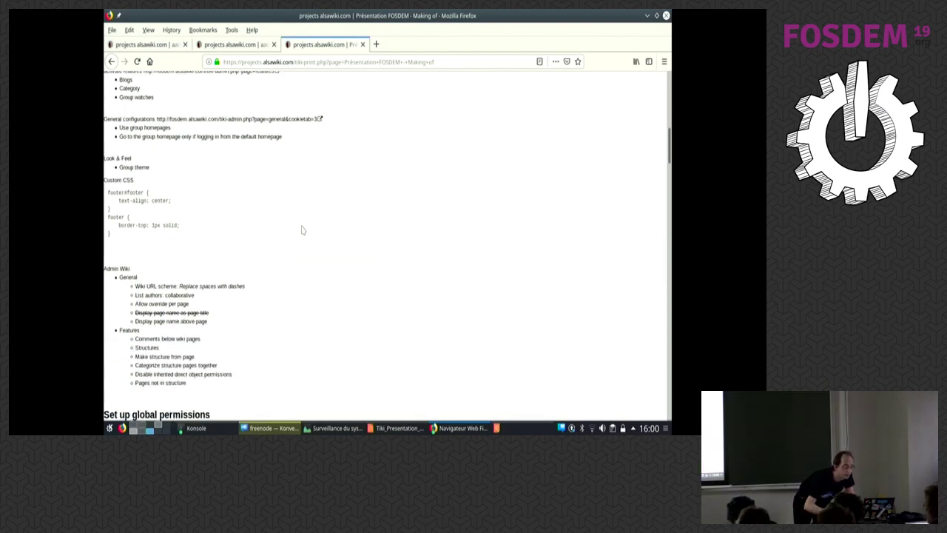
# - Open the General control panel and look through the Navigation and General Preferences settings for the group homepage options
pyautogui.hotkey('alt', 'Tab')
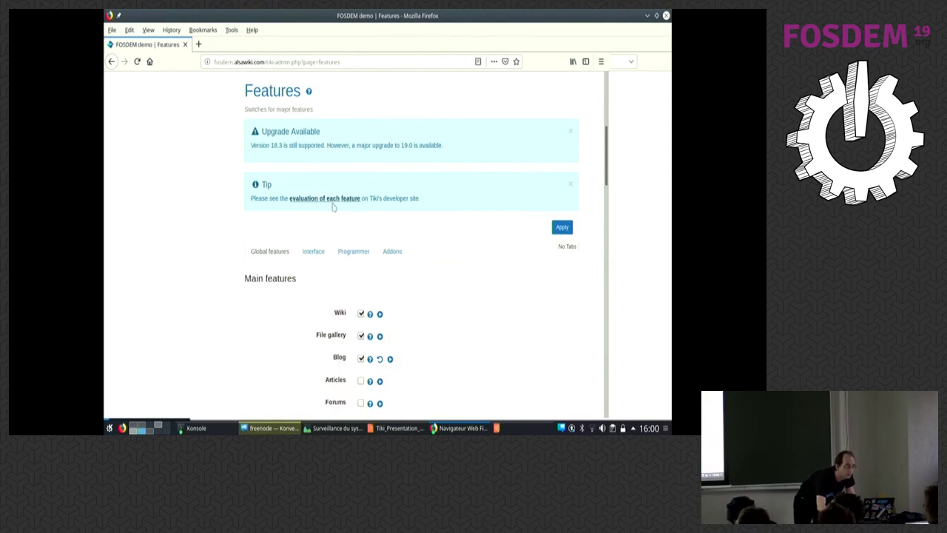
pyautogui.scroll(5, 333, 207)
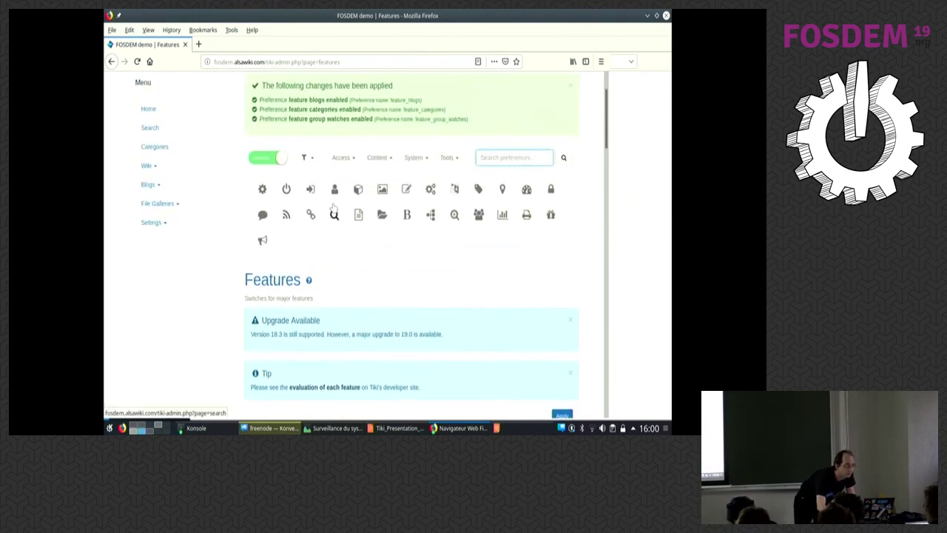
pyautogui.click(263, 190)
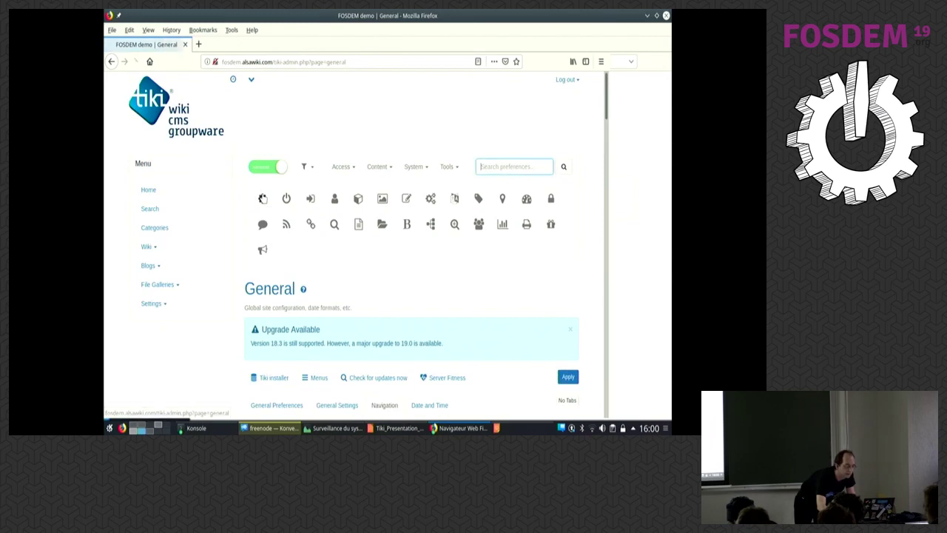
pyautogui.scroll(-2, 262, 201)
pyautogui.scroll(-4, 262, 201)
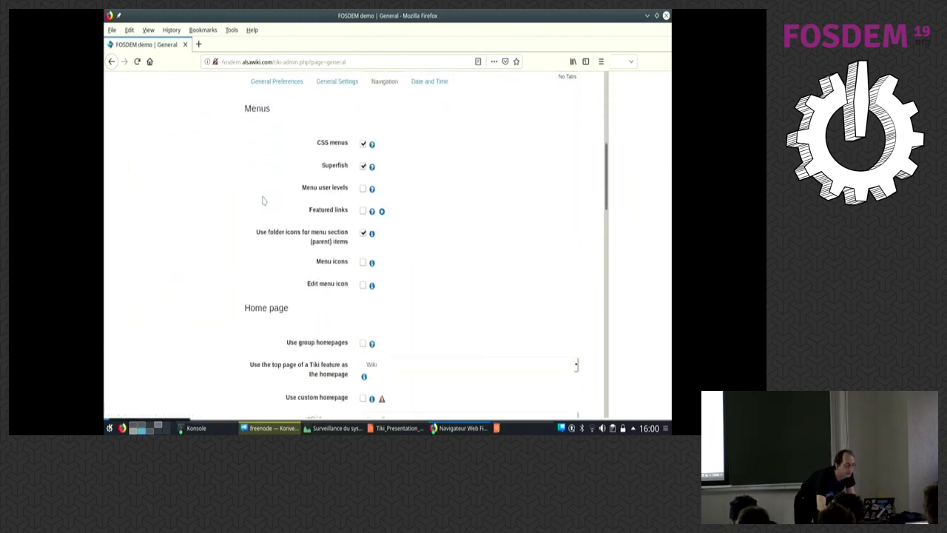
pyautogui.click(290, 82)
pyautogui.scroll(-3, 296, 245)
pyautogui.scroll(-2, 295, 250)
pyautogui.scroll(10, 294, 249)
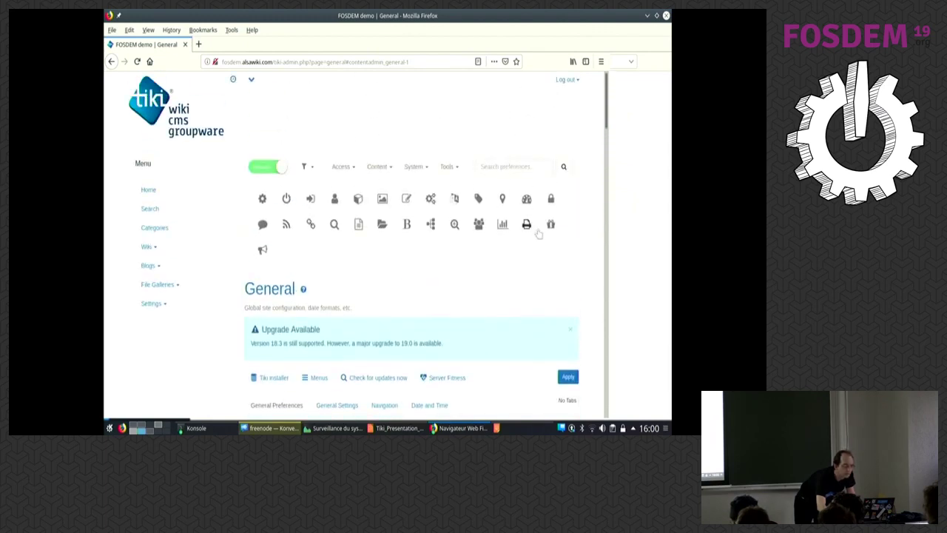
pyautogui.click(514, 165)
pyautogui.write('group')
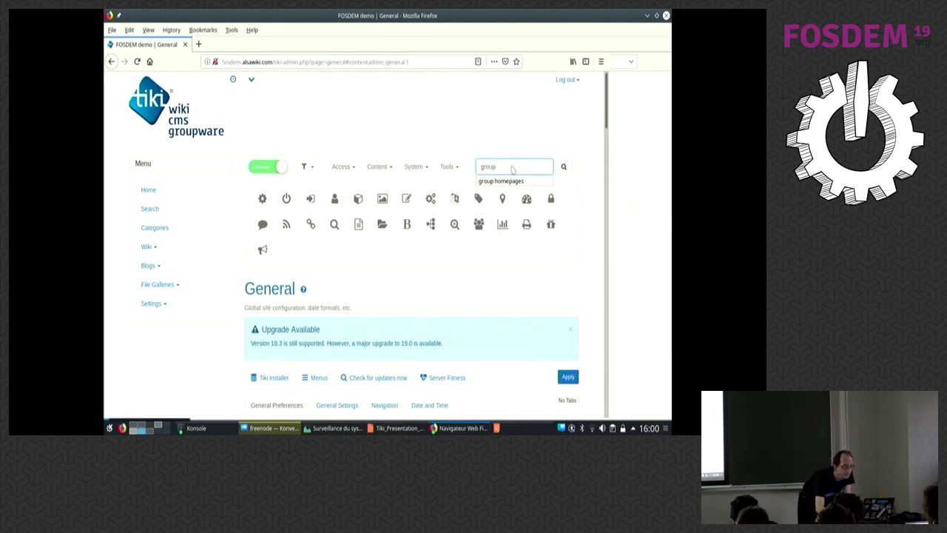
pyautogui.click(503, 198)
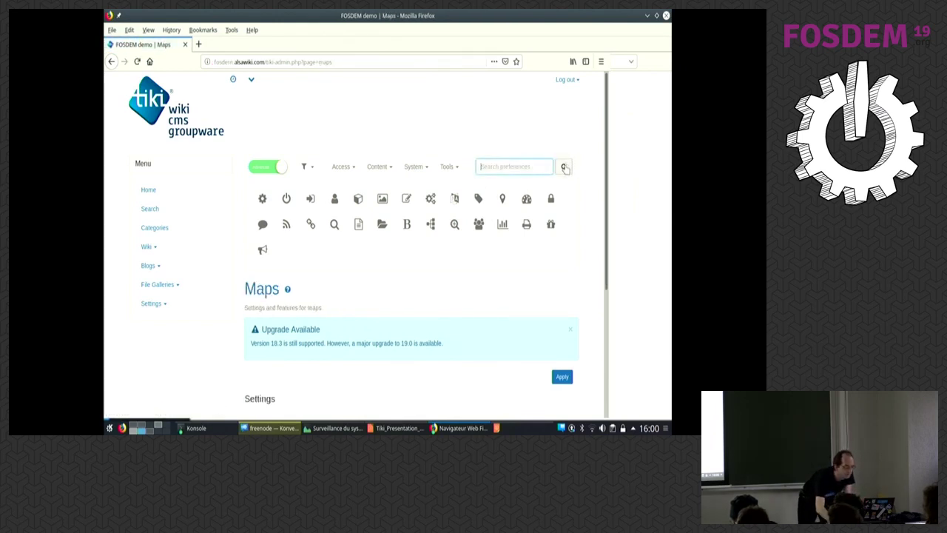
# - Find the "group homepages" preference, then enable Use group homepages and Go to the group homepage only if logging in from the default homepage
pyautogui.click(482, 166)
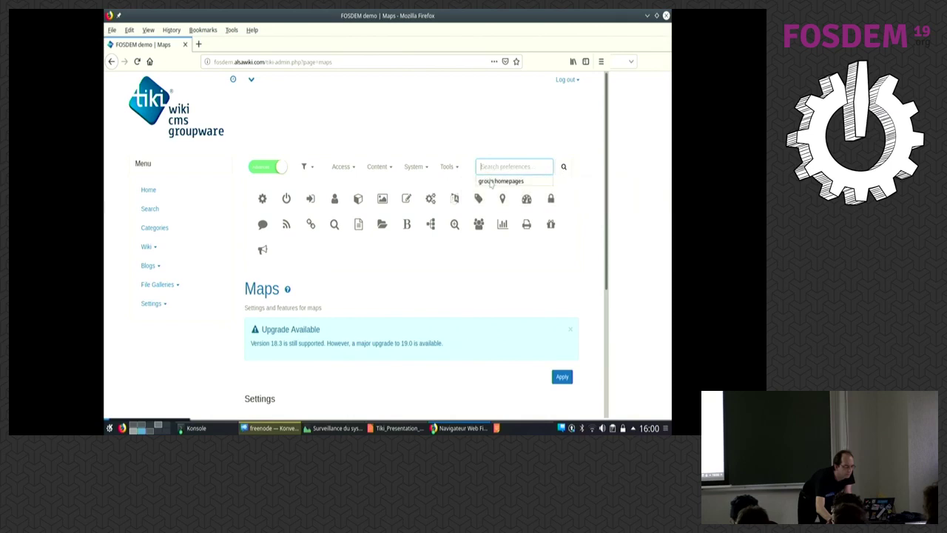
pyautogui.click(508, 184)
pyautogui.click(564, 167)
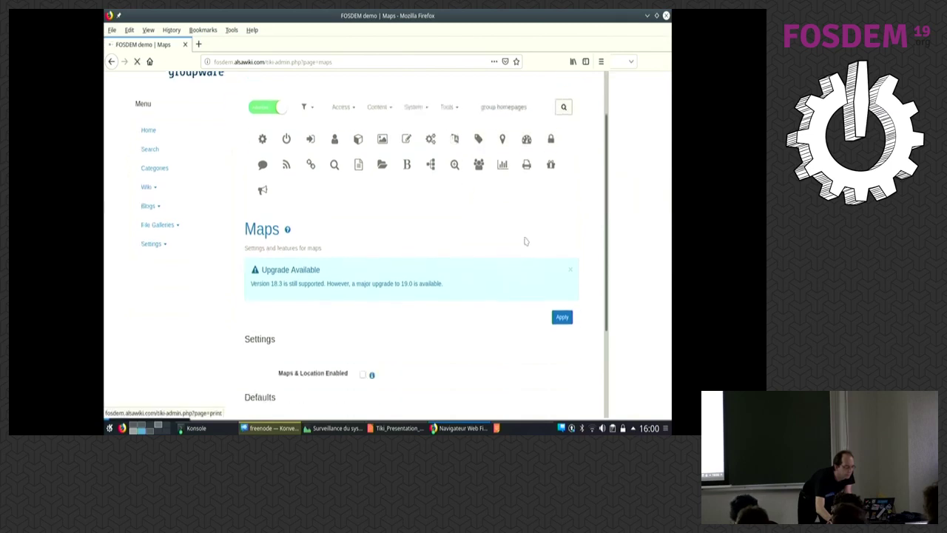
pyautogui.scroll(-3, 362, 213)
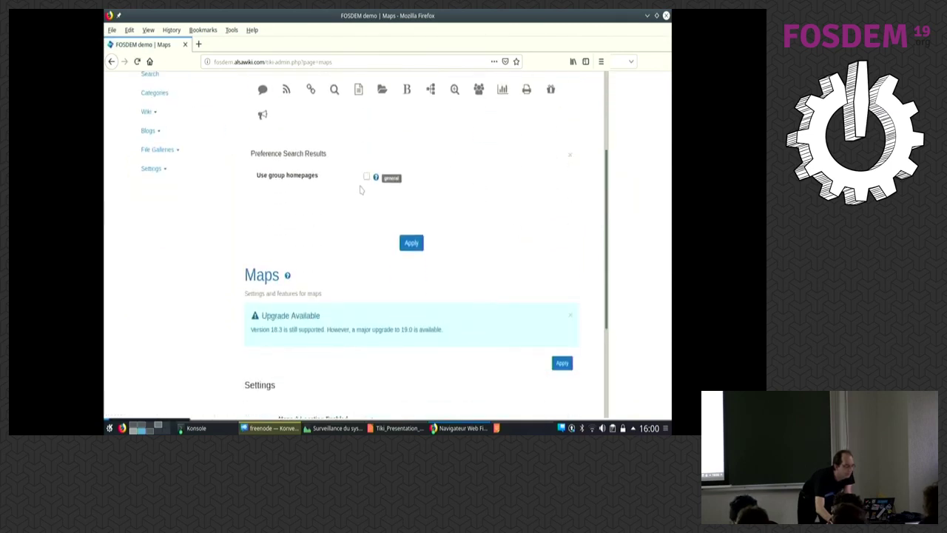
pyautogui.click(392, 179)
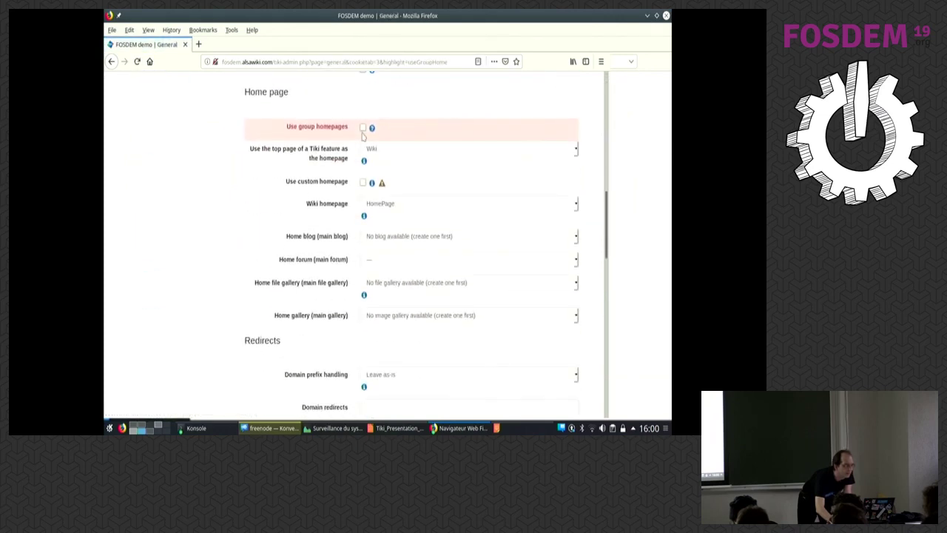
pyautogui.click(363, 128)
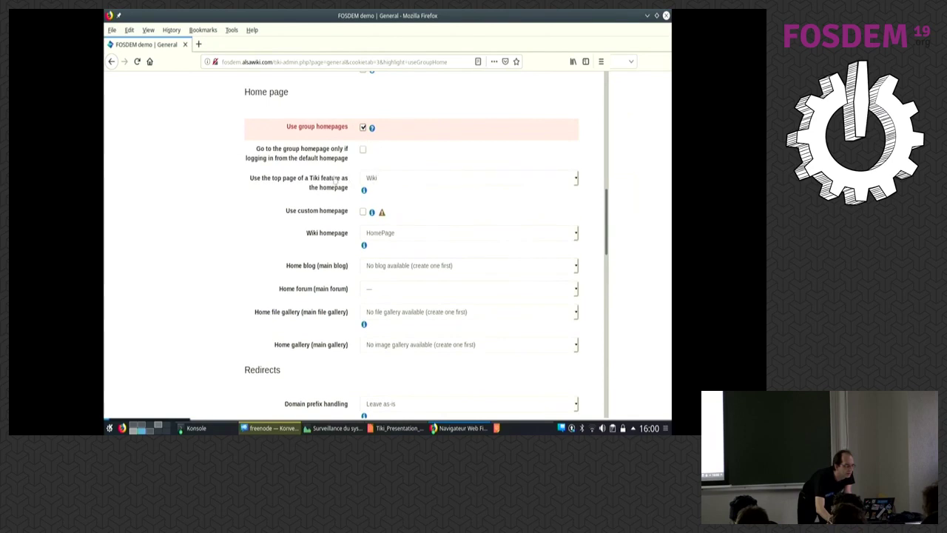
pyautogui.scroll(-5, 292, 214)
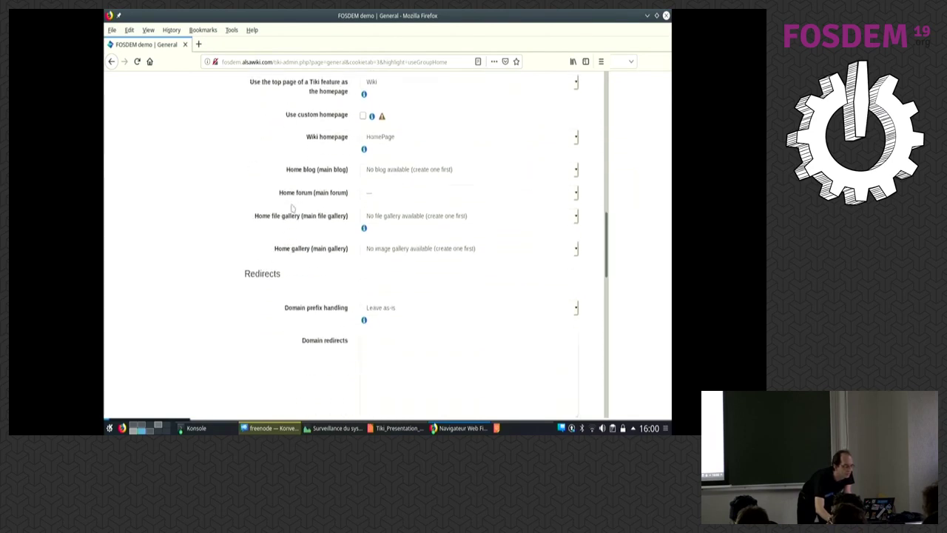
# - Copy the Custom CSS footer rules from the Making of page and return to the admin window
pyautogui.hotkey('alt', 'Tab')
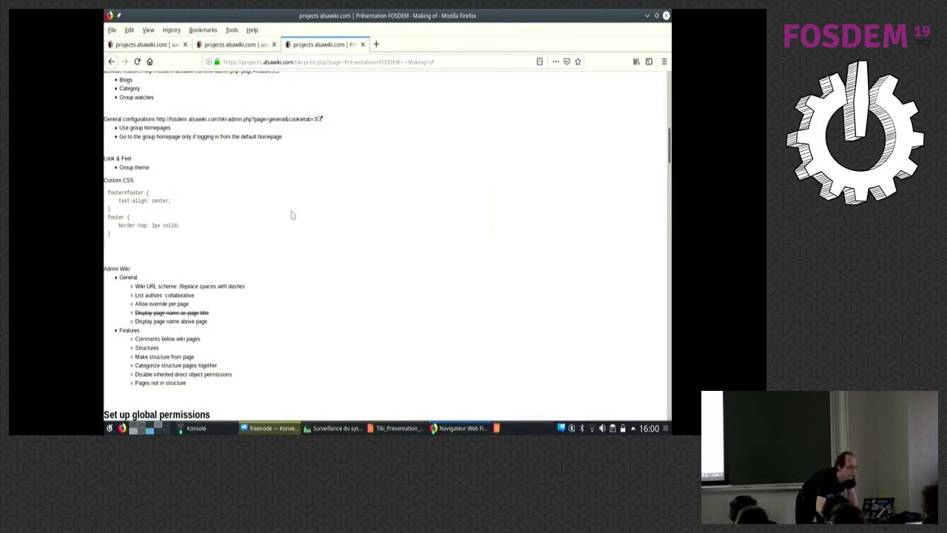
pyautogui.moveTo(111, 236); pyautogui.dragTo(108, 198)
pyautogui.hotkey('ctrl', 'c')
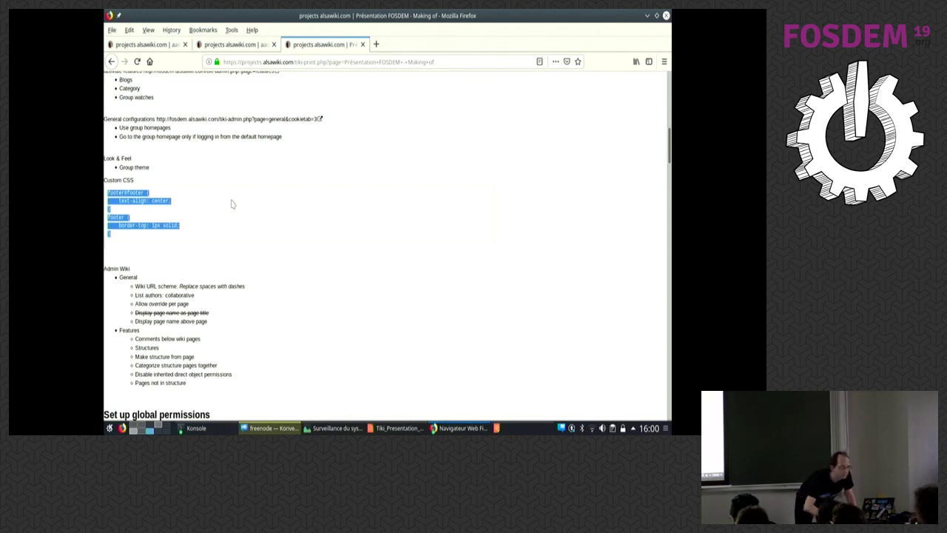
pyautogui.hotkey('alt', 'Tab')
# - Apply the group homepage changes made in the General settings
pyautogui.scroll(10, 257, 220)
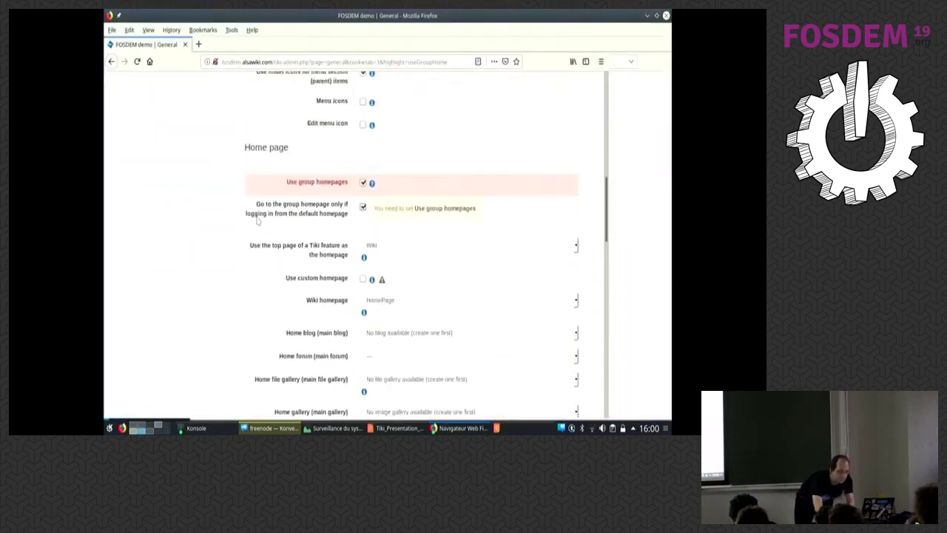
pyautogui.scroll(10, 471, 179)
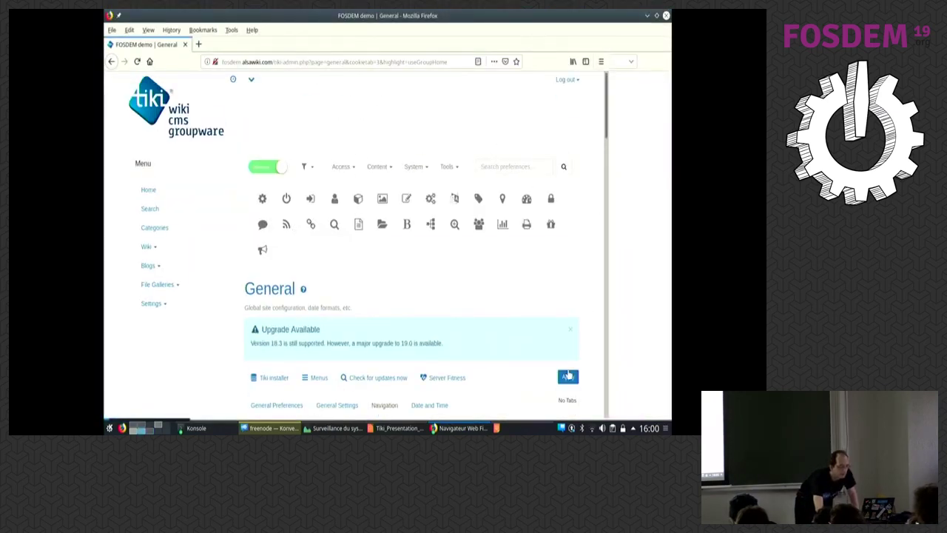
pyautogui.click(568, 377)
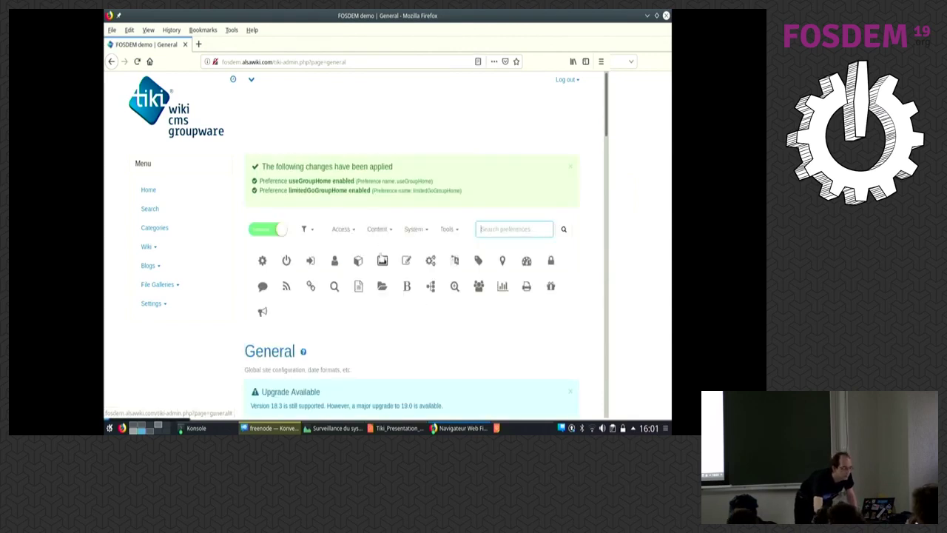
# - Paste the copied footer rules into the Custom CSS of the Look & Feel customization settings and apply them
pyautogui.click(382, 260)
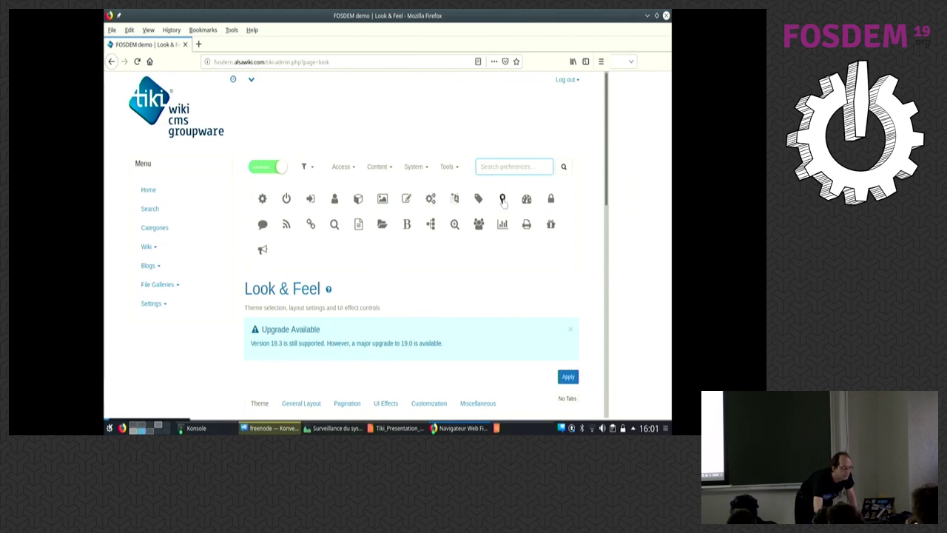
pyautogui.scroll(-3, 399, 222)
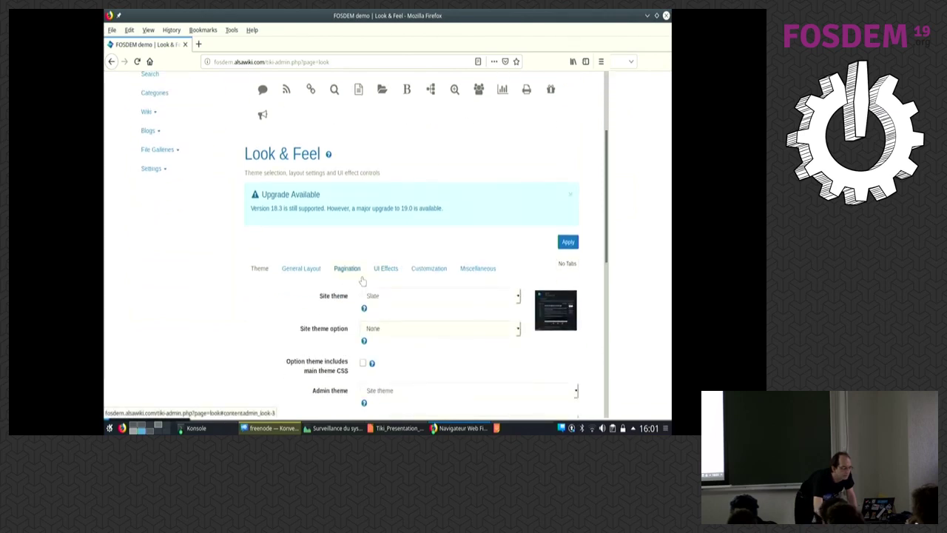
pyautogui.click(422, 271)
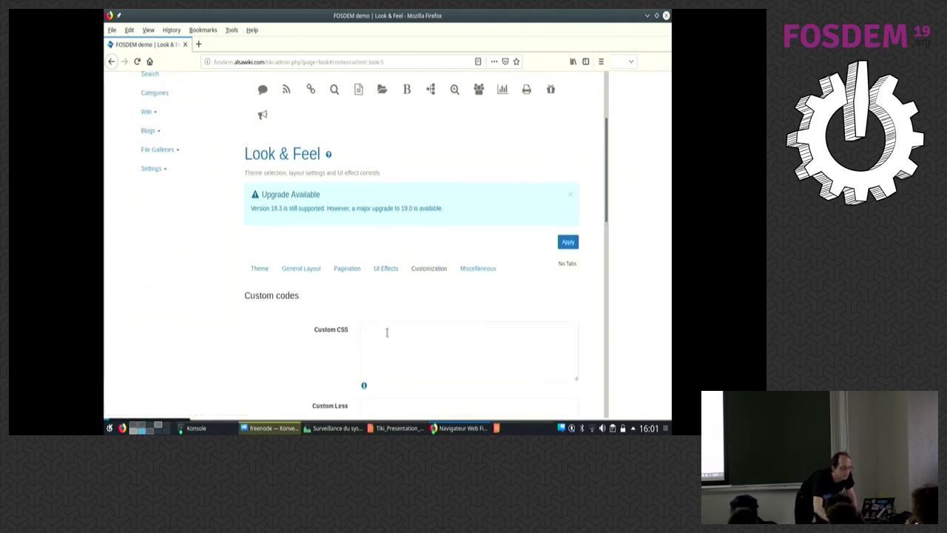
pyautogui.click(386, 332)
pyautogui.hotkey('ctrl', 'v')
pyautogui.click(567, 242)
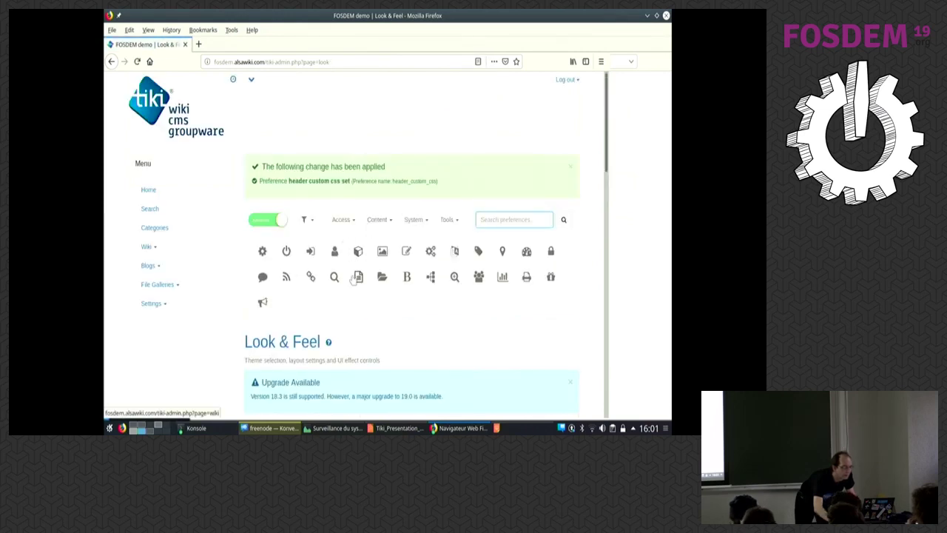
# - Open the Wiki control panel and examine its General Preferences for the options listed in the Making of page
pyautogui.click(355, 278)
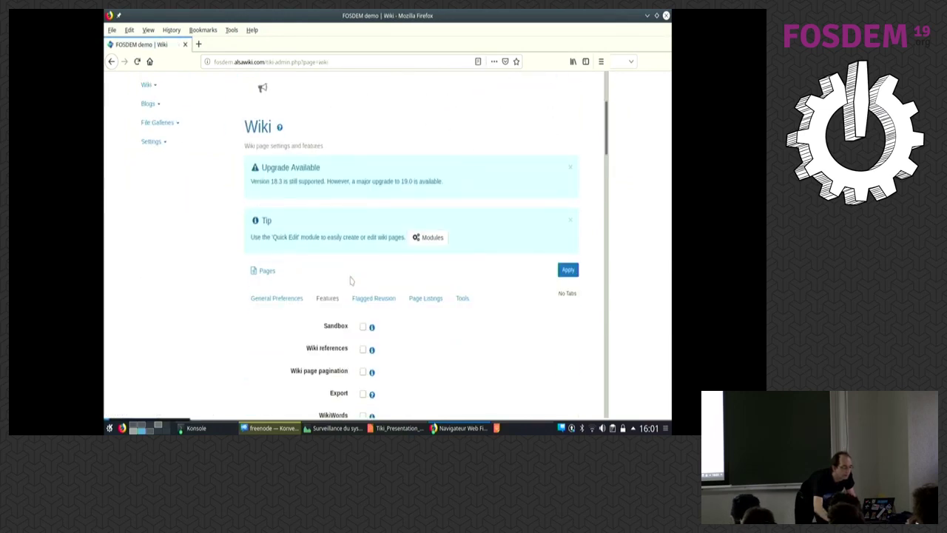
pyautogui.scroll(-3, 344, 279)
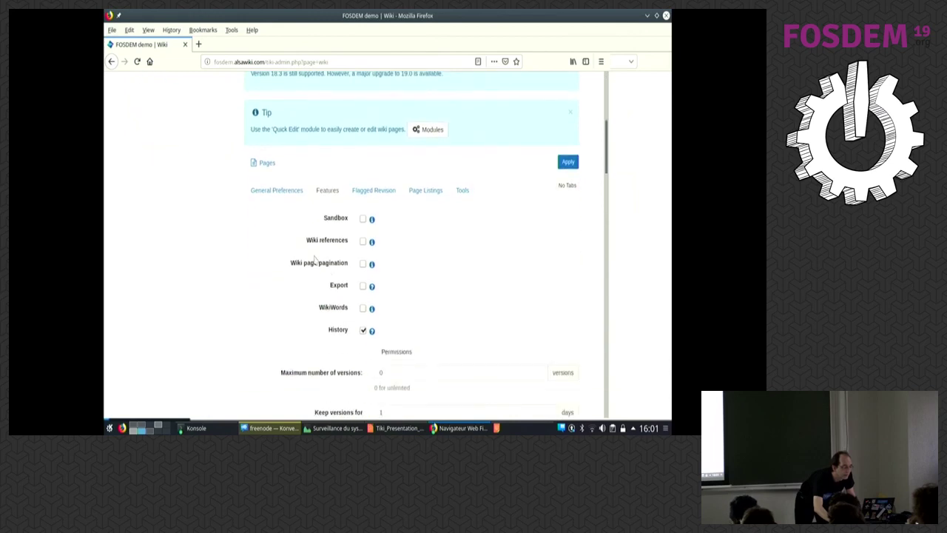
pyautogui.click(278, 190)
pyautogui.scroll(-10, 280, 194)
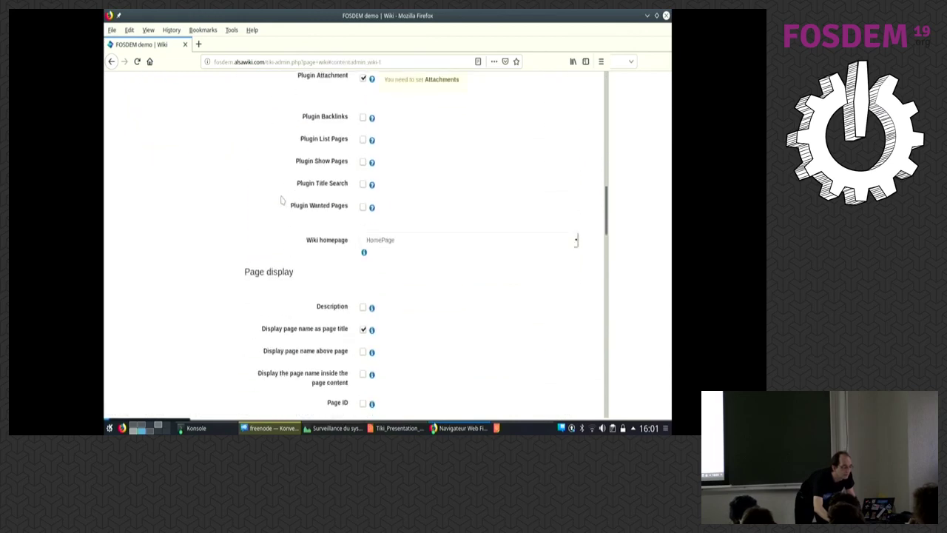
pyautogui.scroll(-10, 281, 200)
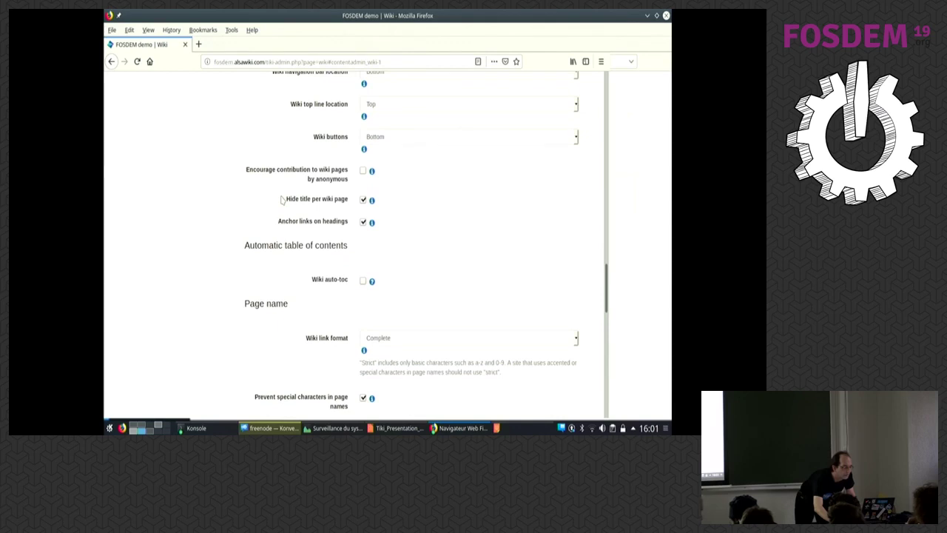
pyautogui.scroll(-3, 281, 200)
pyautogui.scroll(-12, 281, 200)
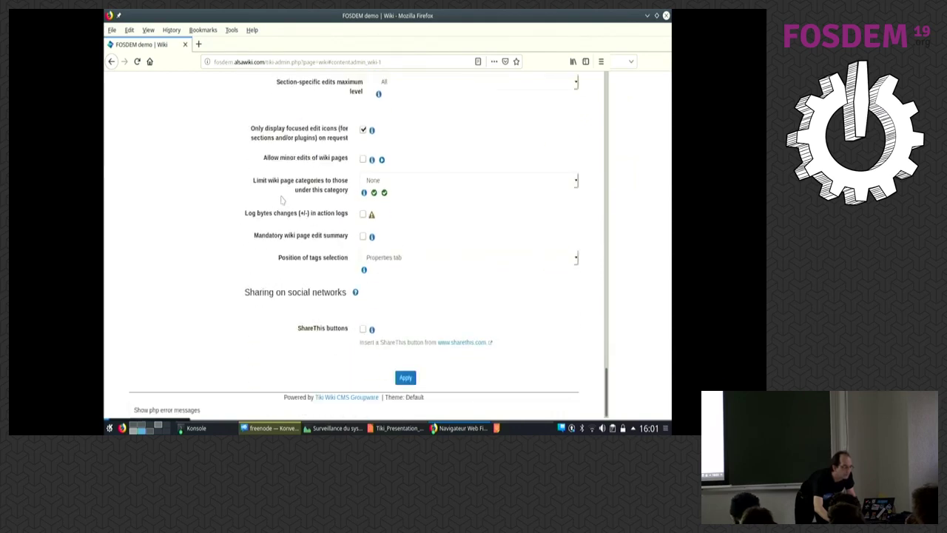
pyautogui.scroll(15, 281, 200)
pyautogui.scroll(3, 282, 200)
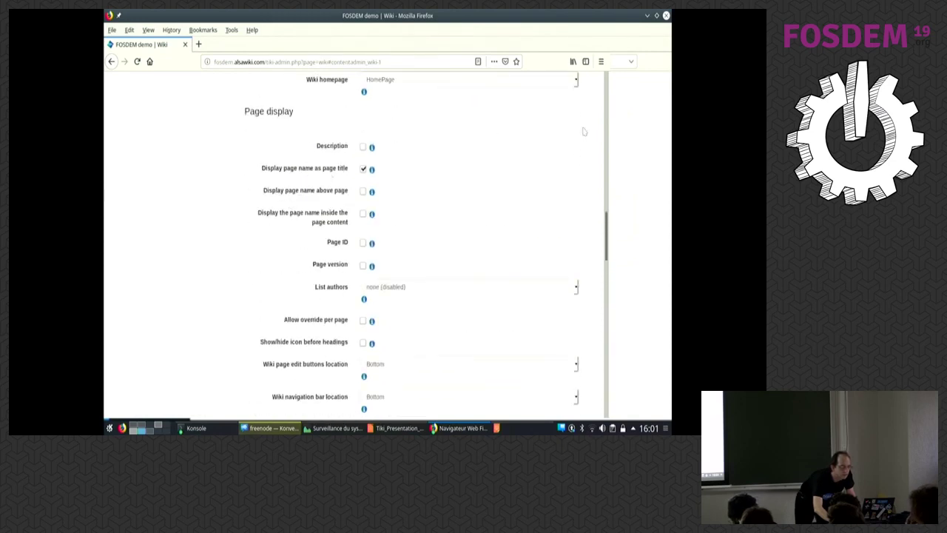
pyautogui.scroll(10, 608, 222)
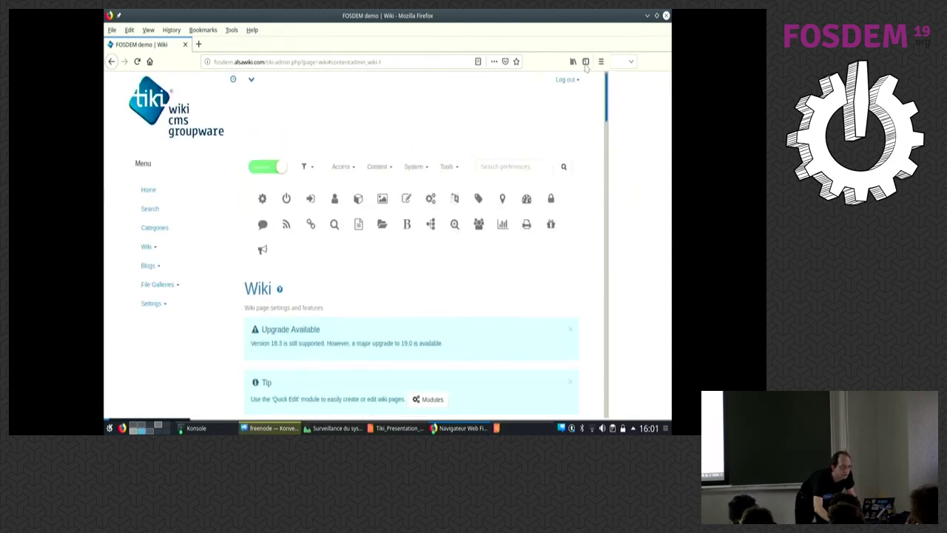
# - Search the preferences for "structures" and open the Structures setting within the Wiki features
pyautogui.click(538, 166)
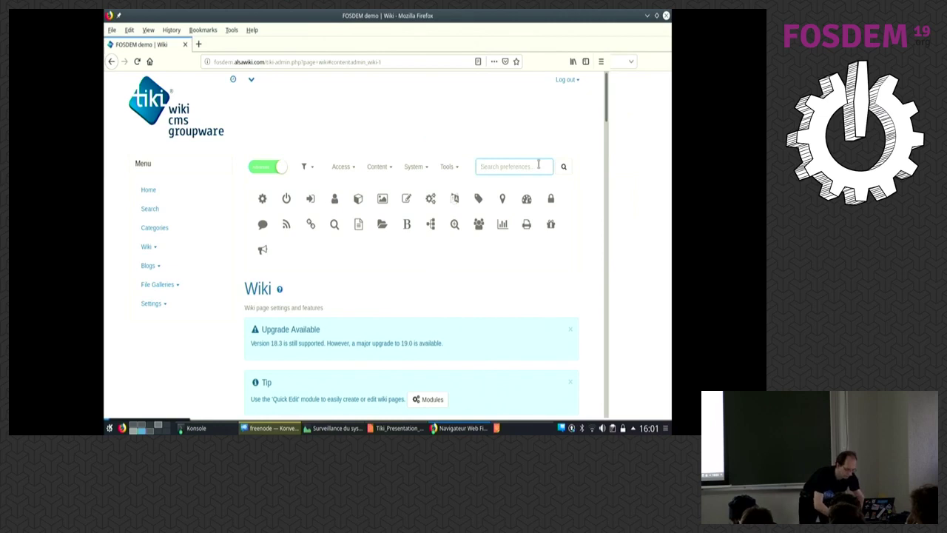
pyautogui.write('structures')
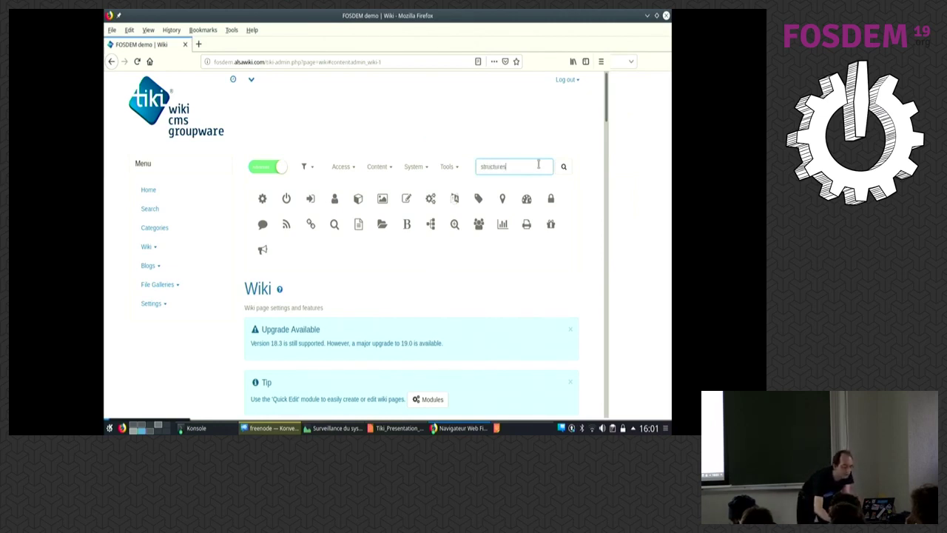
pyautogui.click(562, 168)
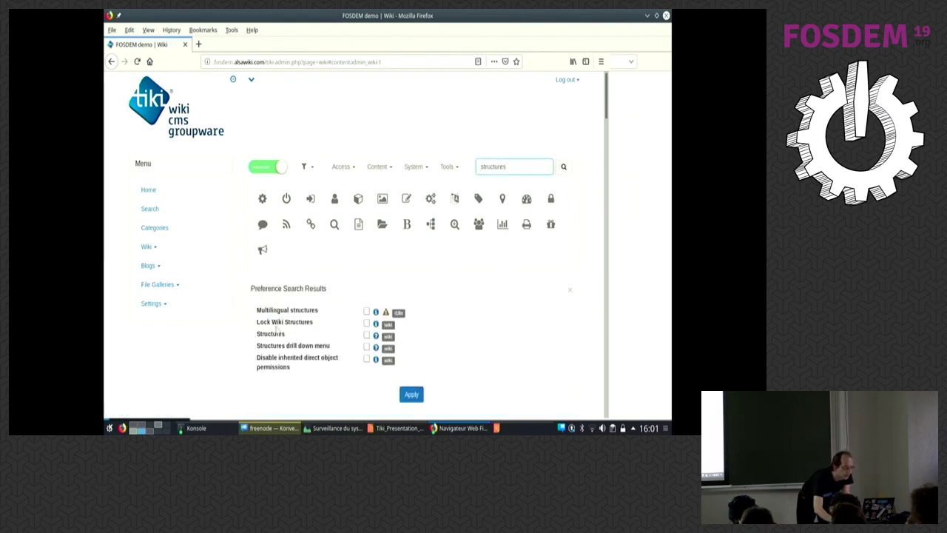
pyautogui.click(387, 337)
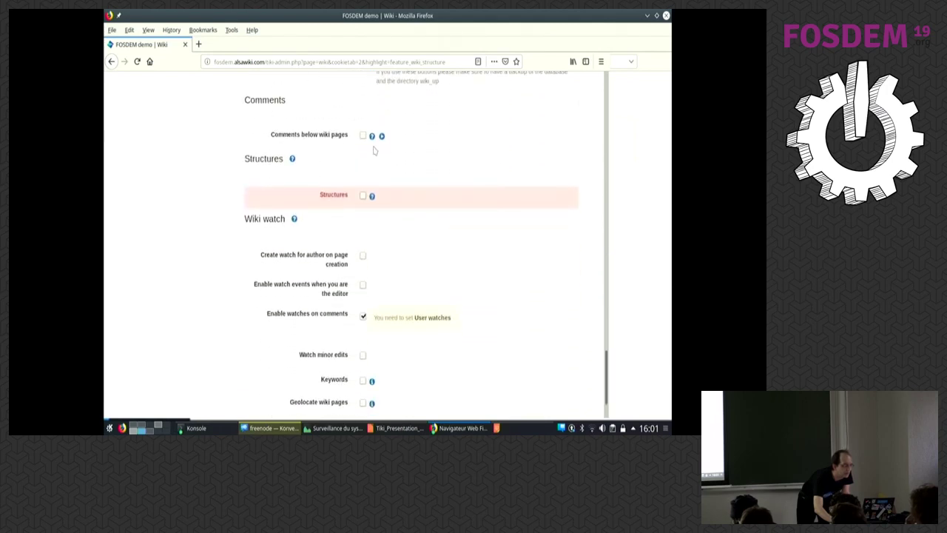
# - Enable Comments below wiki pages and Structures in the Wiki features
pyautogui.click(363, 136)
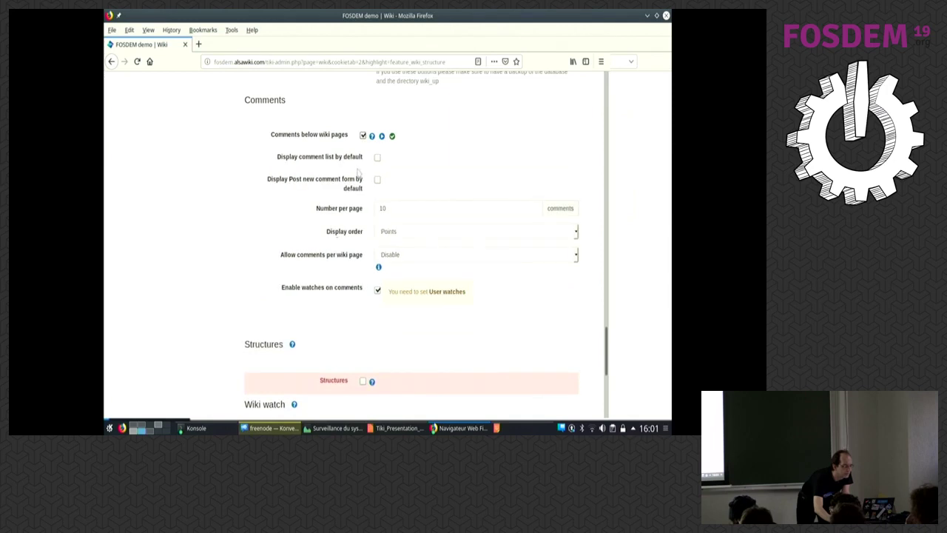
pyautogui.scroll(-3, 318, 300)
pyautogui.click(363, 246)
pyautogui.scroll(-3, 364, 248)
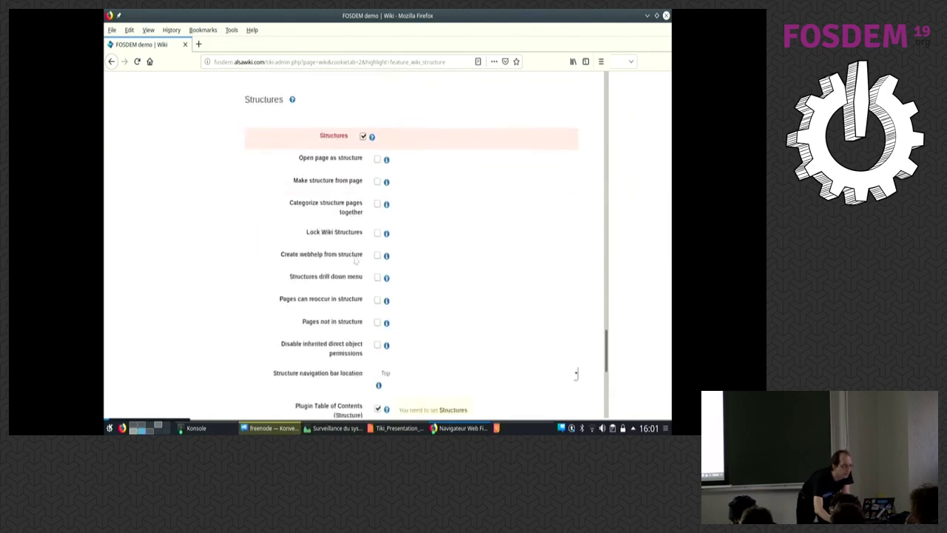
# - Enable Open page as structure, Make structure from page, Categorize structure pages together and Pages not in structure, and apply the Wiki settings
pyautogui.click(377, 157)
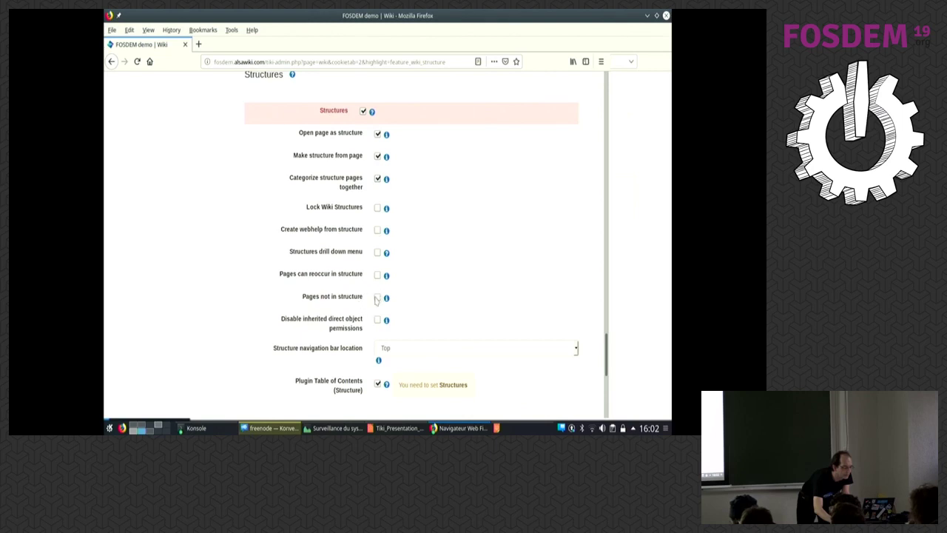
pyautogui.scroll(-4, 361, 318)
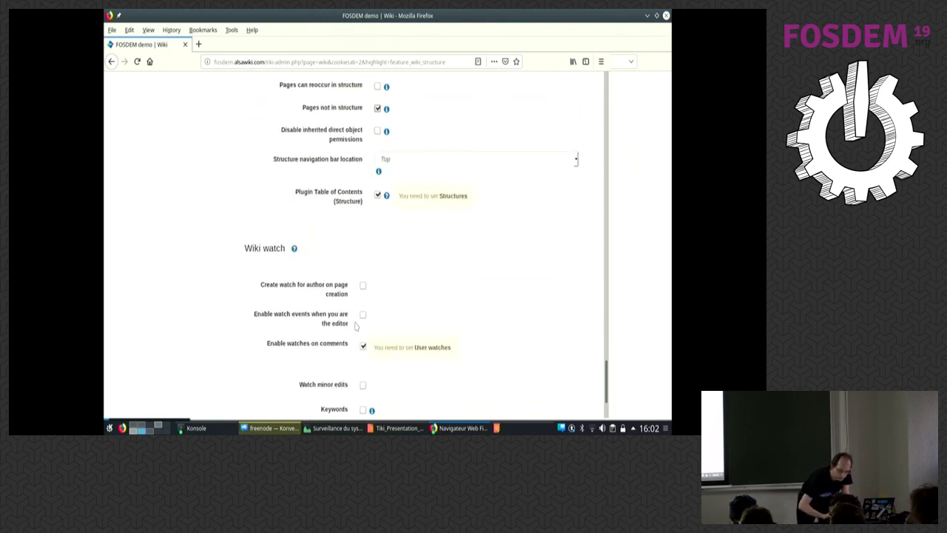
pyautogui.press('Home')
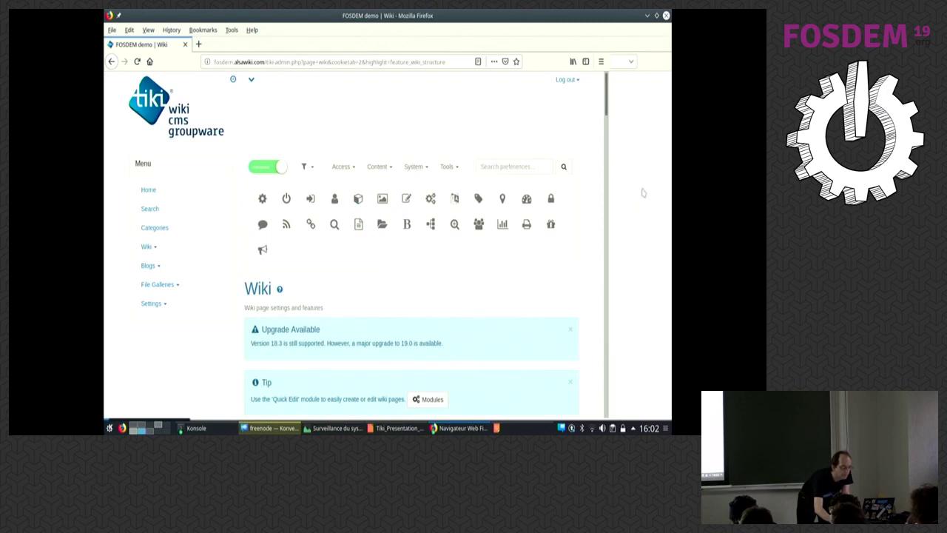
pyautogui.scroll(-3, 545, 229)
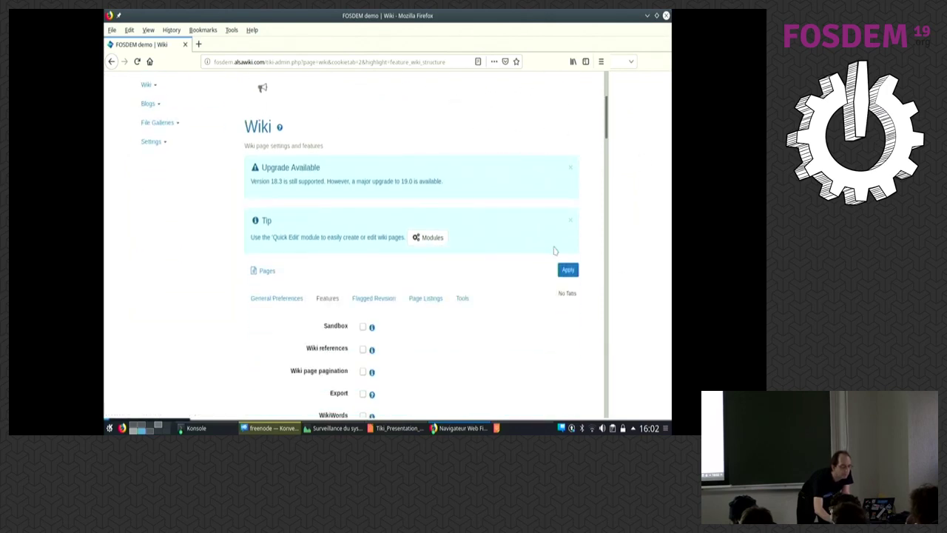
pyautogui.click(567, 270)
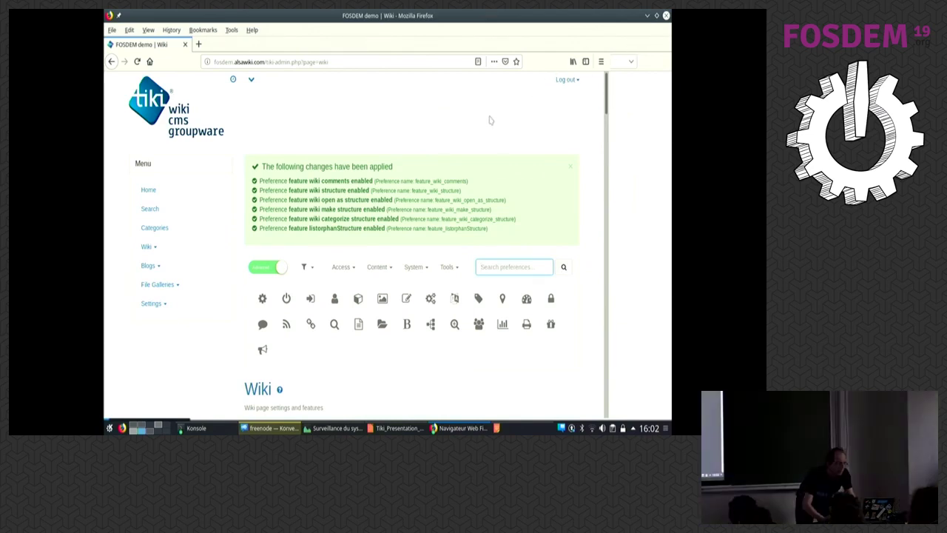
# - Check the Making of page for the global permissions to set up, and return to the admin window
pyautogui.hotkey('alt', 'Tab')
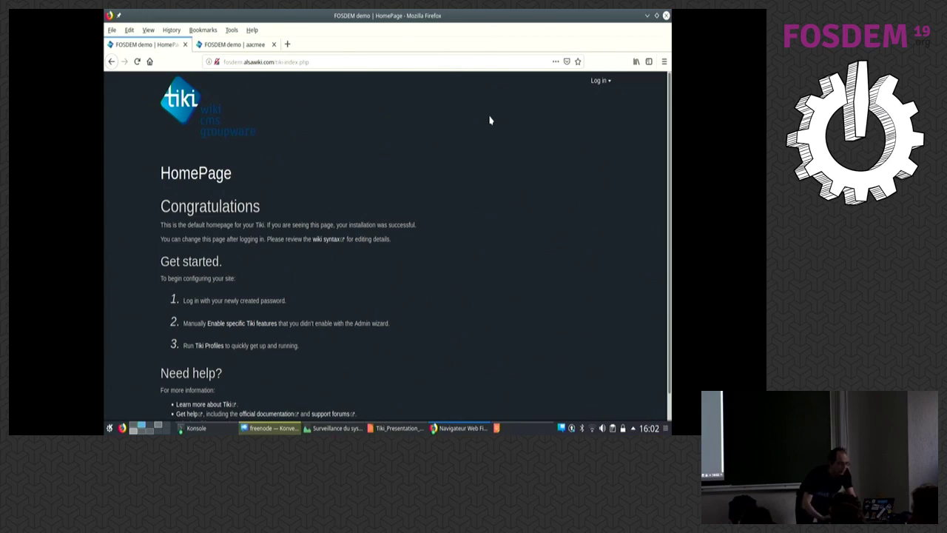
pyautogui.hotkey('alt', 'Tab')
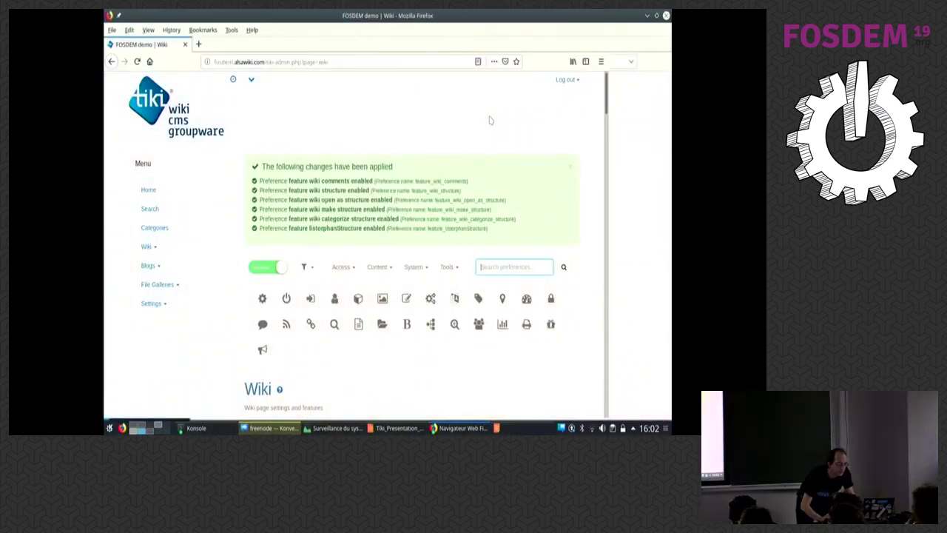
pyautogui.hotkey('alt', 'Tab')
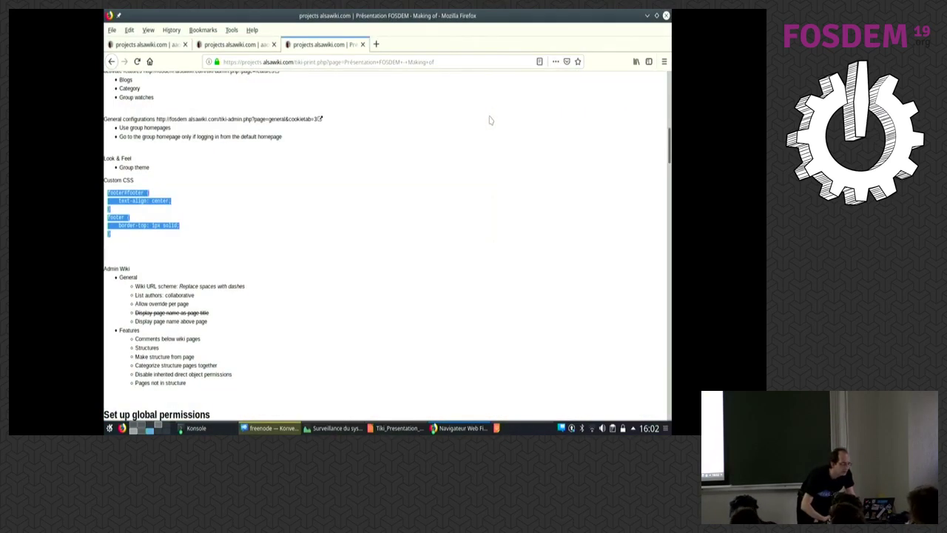
pyautogui.scroll(-5, 489, 120)
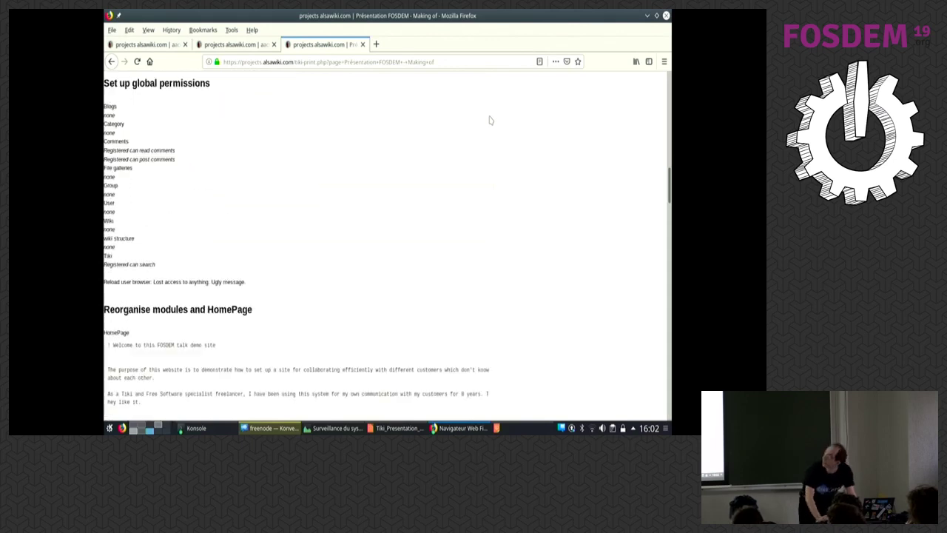
pyautogui.hotkey('alt', 'Tab')
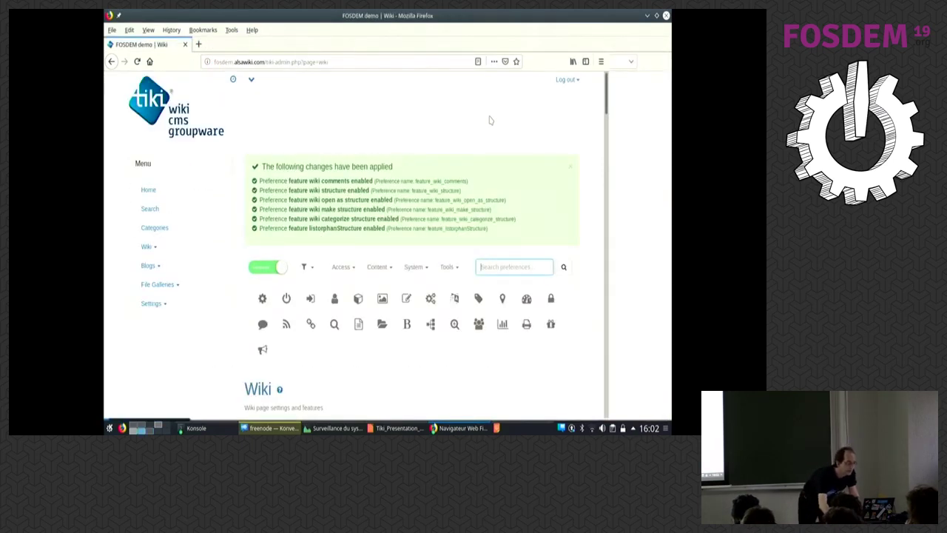
# - Open the global permissions page from the site settings and show the permission sections for assignment
pyautogui.click(152, 304)
pyautogui.scroll(-2, 153, 329)
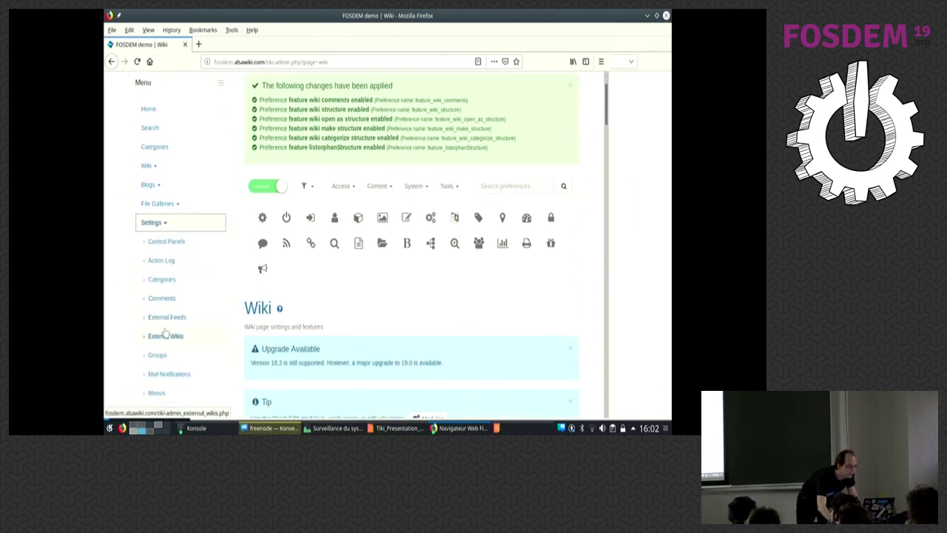
pyautogui.scroll(-2, 169, 260)
pyautogui.scroll(-2, 170, 296)
pyautogui.click(170, 300)
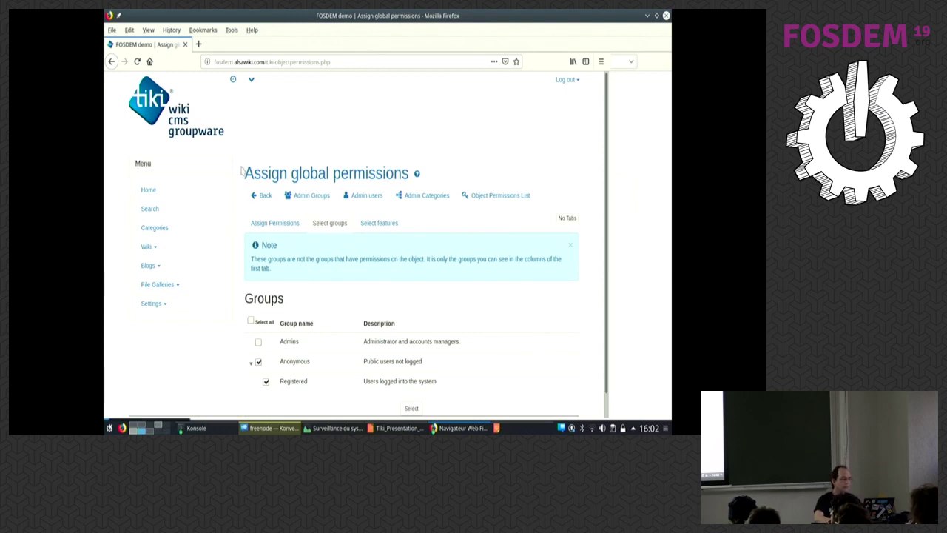
pyautogui.scroll(-1, 379, 241)
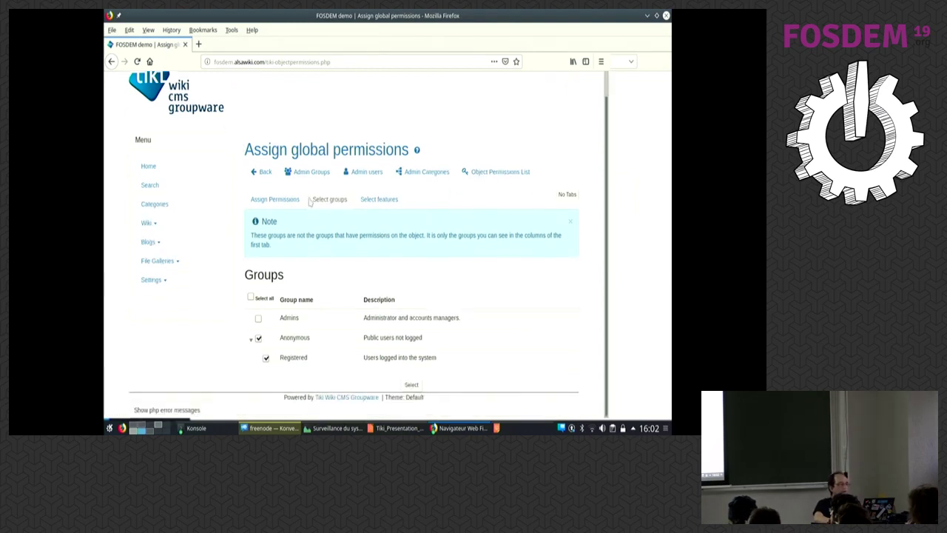
pyautogui.click(275, 200)
pyautogui.scroll(-5, 273, 215)
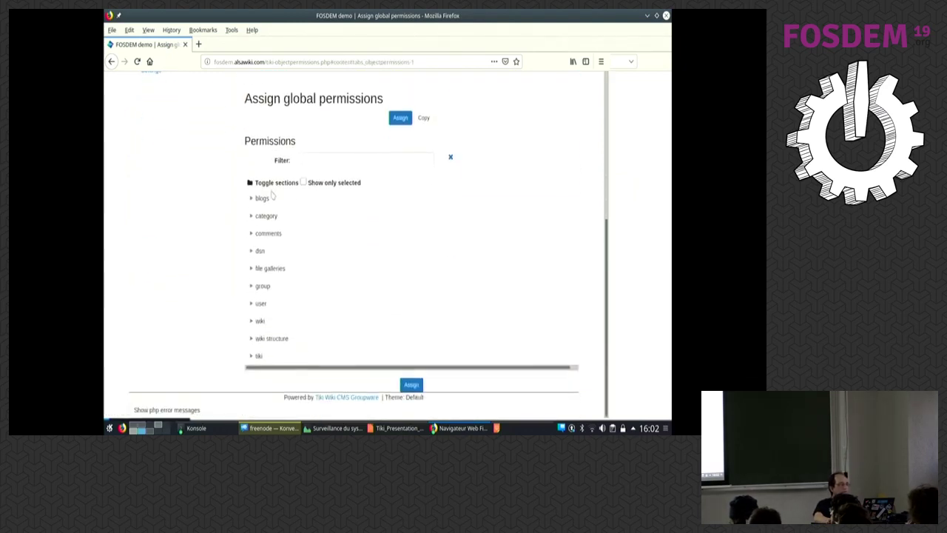
# - Review the blogs permissions and remove Can download files from Anonymous in the file galleries permissions
pyautogui.click(253, 199)
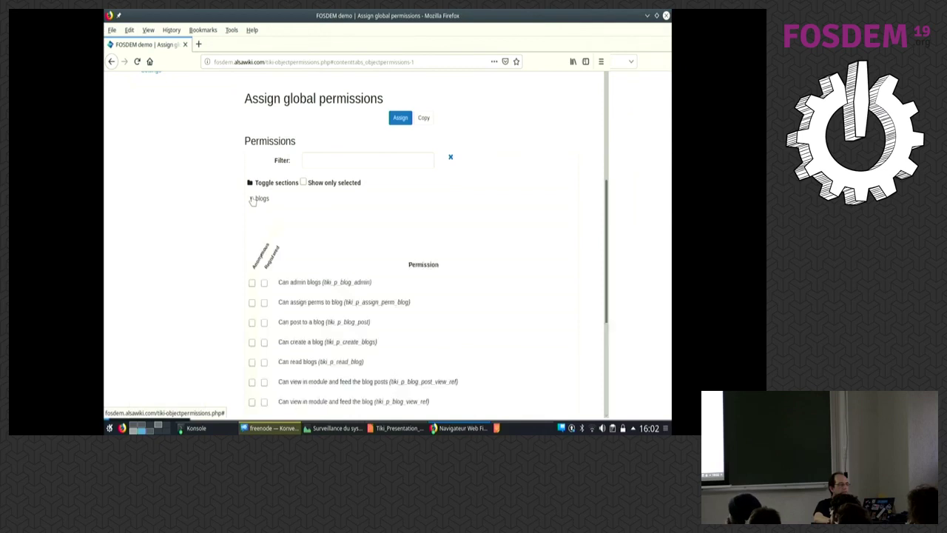
pyautogui.click(251, 200)
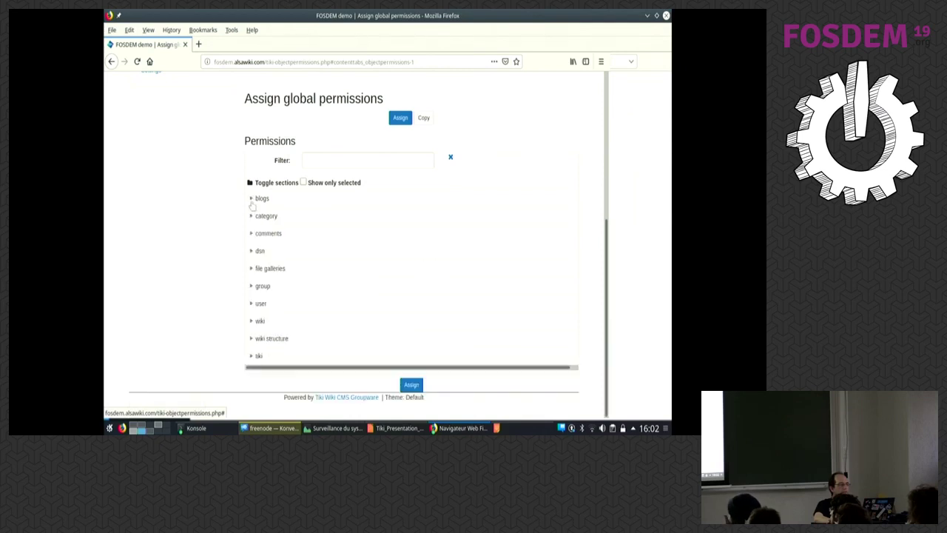
pyautogui.click(252, 268)
pyautogui.scroll(-3, 252, 271)
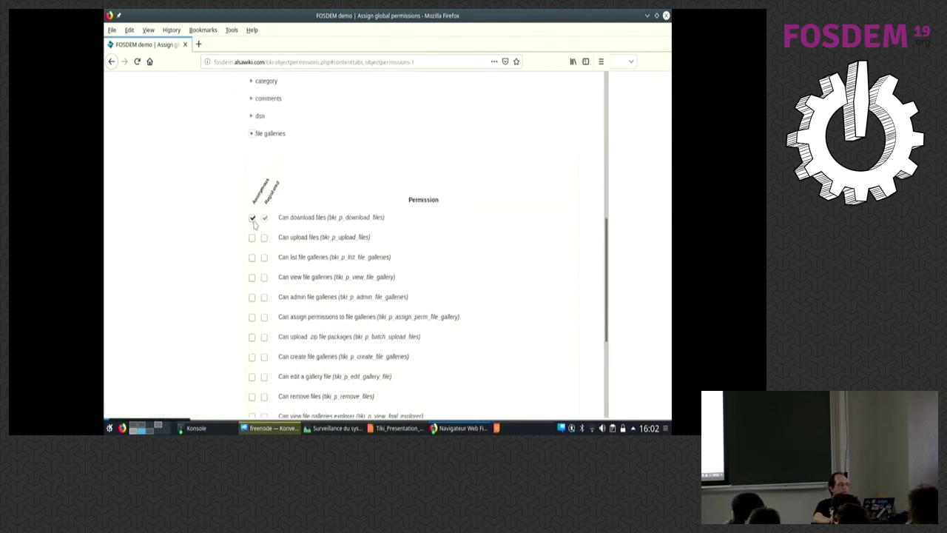
pyautogui.scroll(-5, 250, 207)
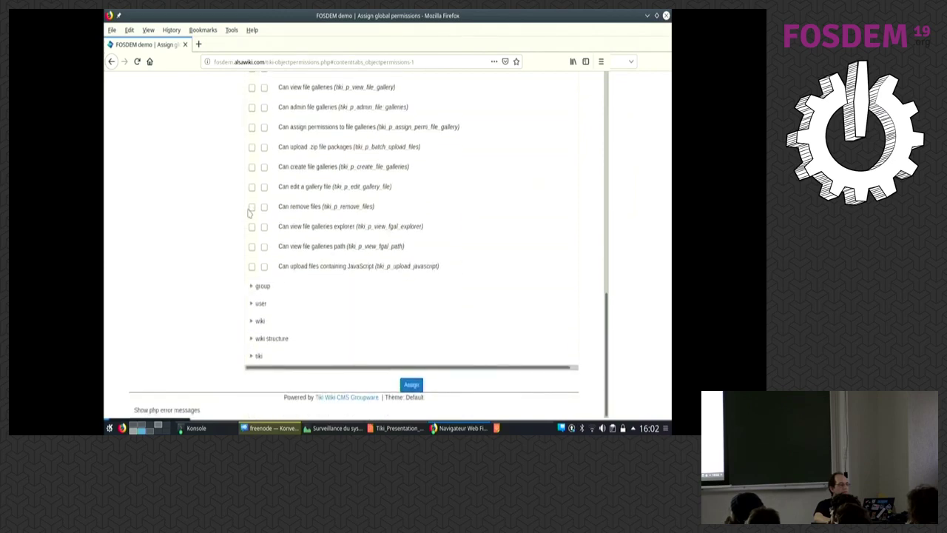
# - Remove Can view page/pages from Anonymous in the wiki permissions
pyautogui.click(253, 320)
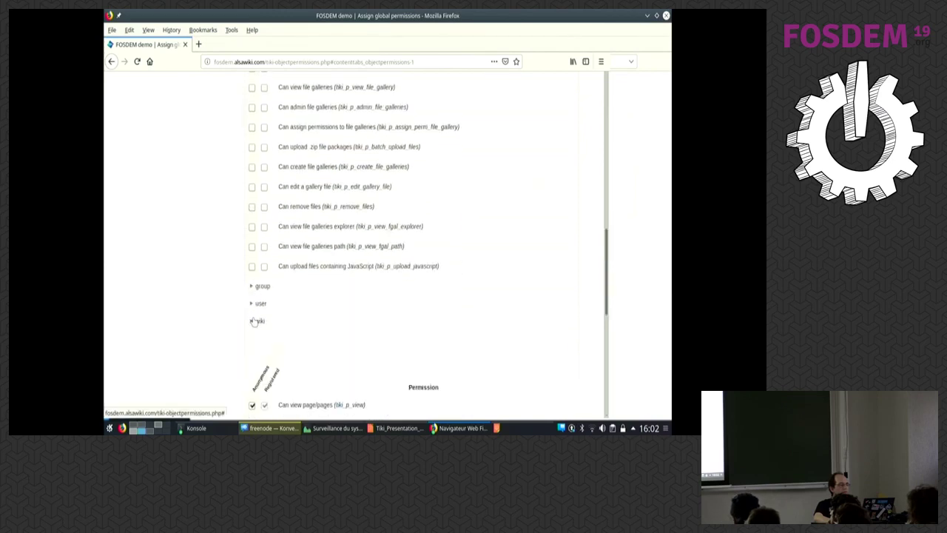
pyautogui.scroll(-3, 251, 322)
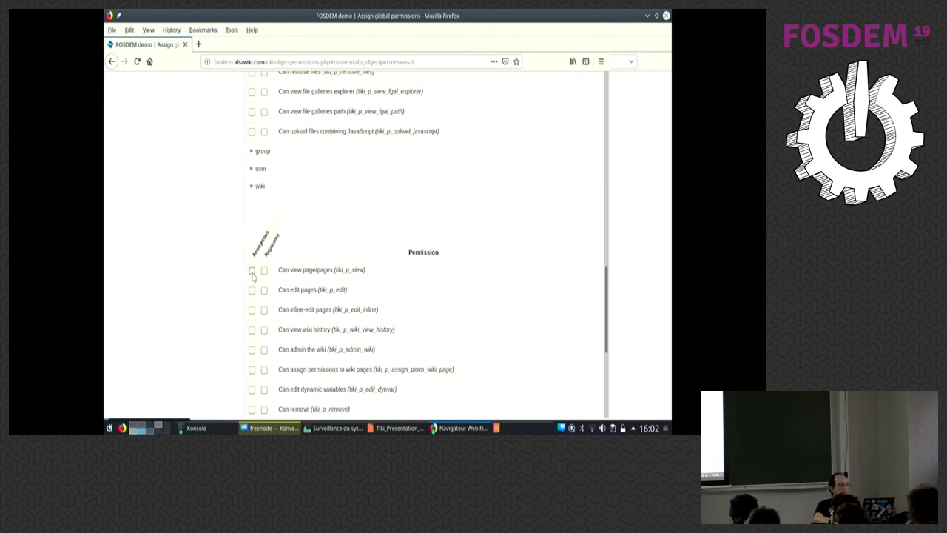
pyautogui.scroll(-5, 289, 254)
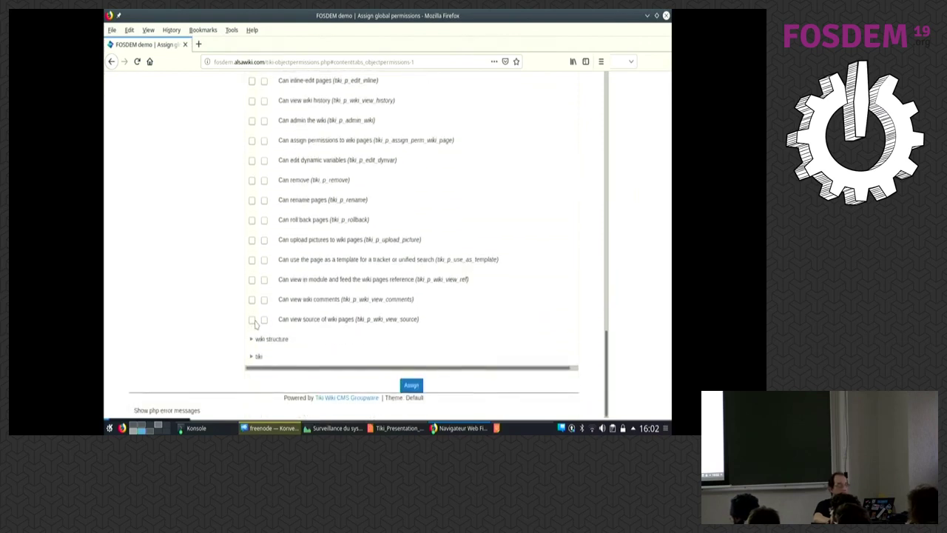
# - Review the wiki structure permissions, grant Can search to Registered only instead of Anonymous, and assign and confirm the permission changes
pyautogui.click(250, 340)
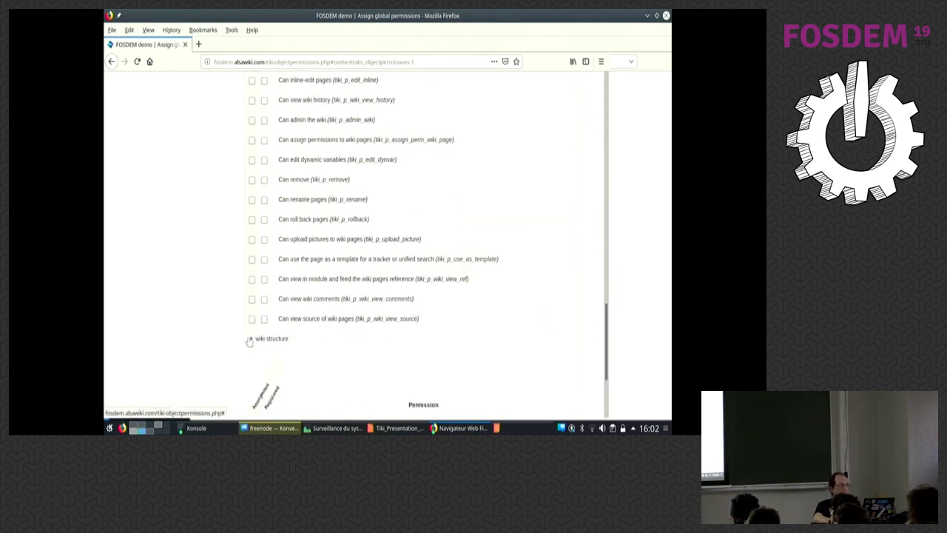
pyautogui.scroll(-3, 252, 342)
pyautogui.click(251, 356)
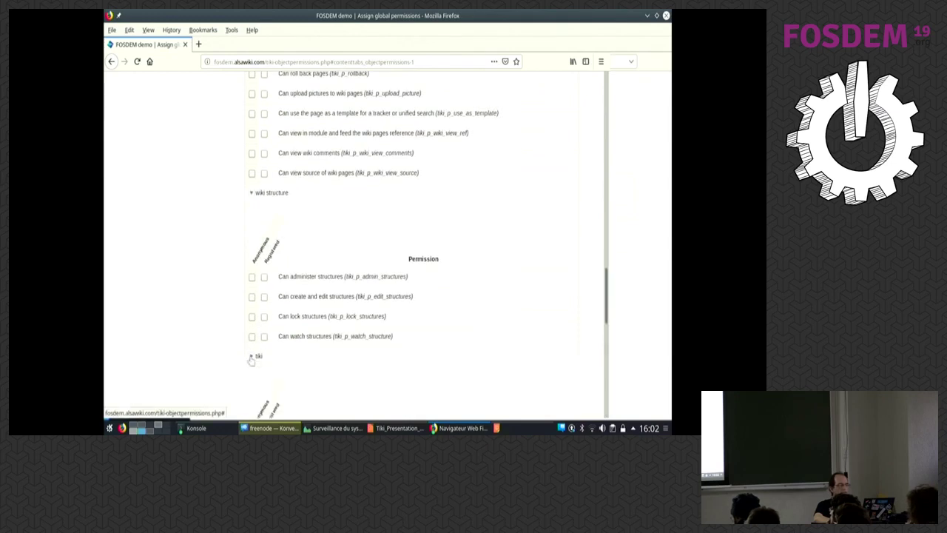
pyautogui.scroll(-4, 256, 348)
pyautogui.scroll(-7, 260, 325)
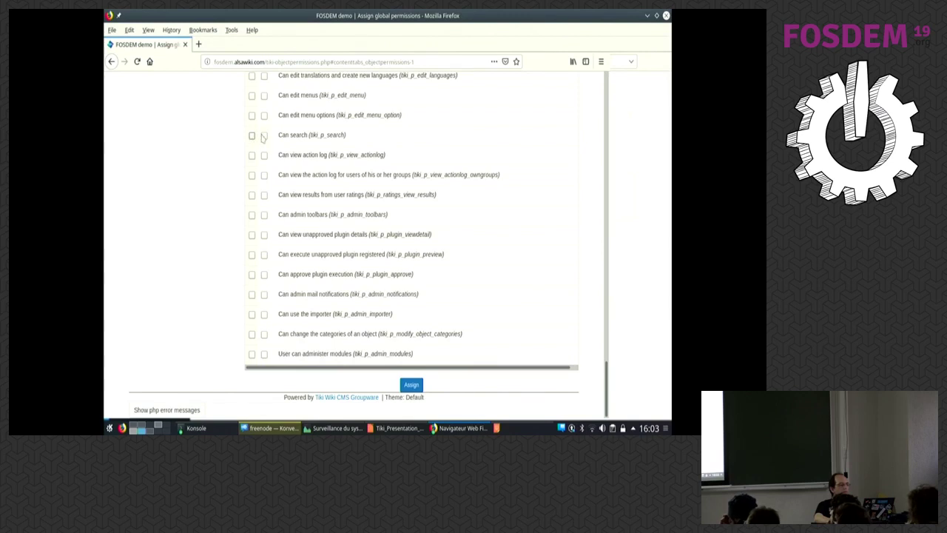
pyautogui.click(263, 136)
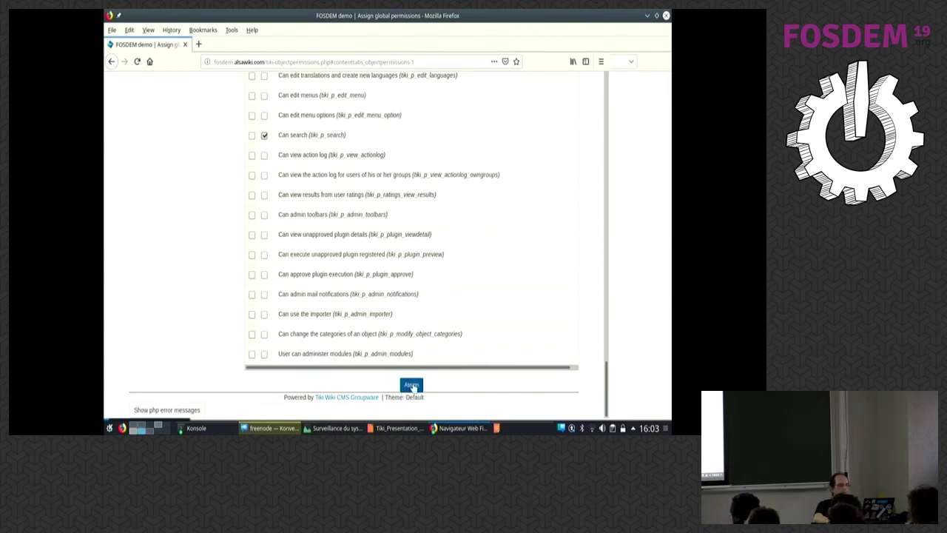
pyautogui.click(412, 386)
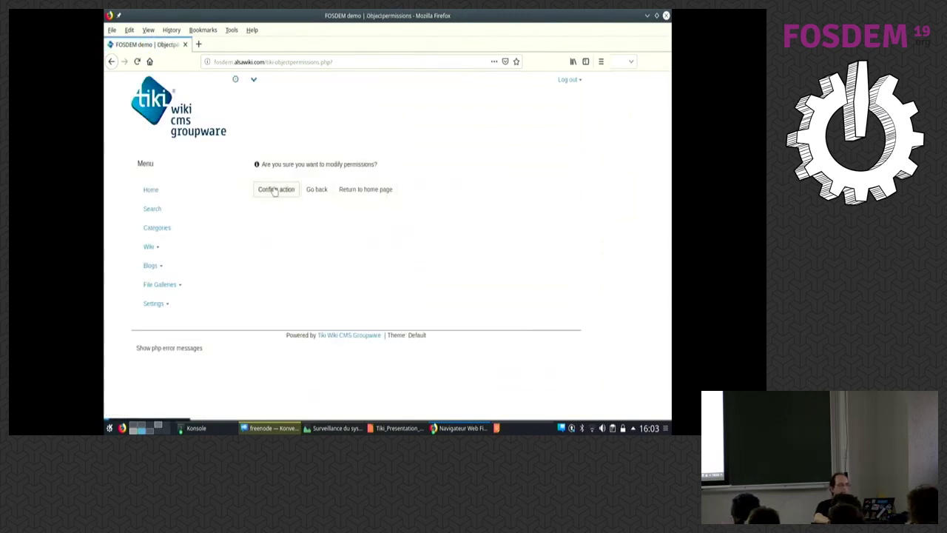
pyautogui.click(273, 190)
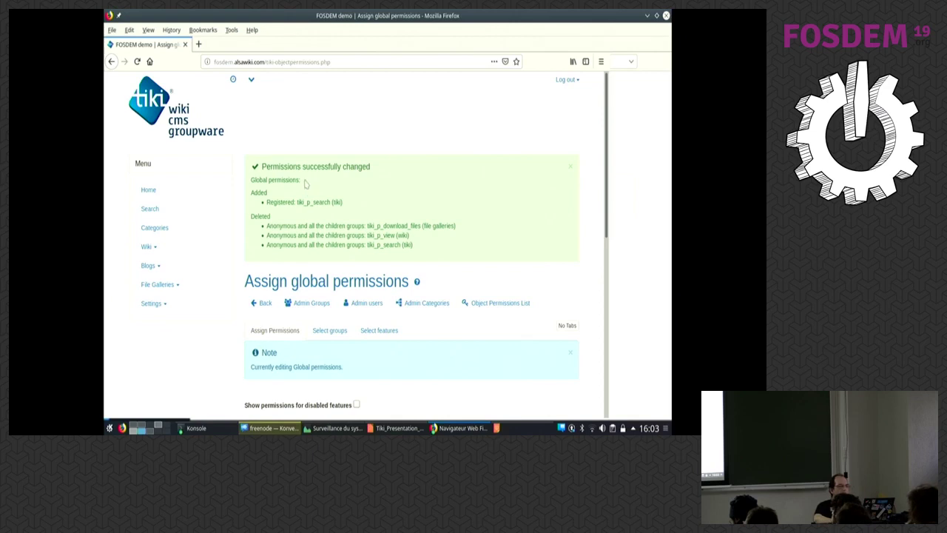
pyautogui.click(571, 168)
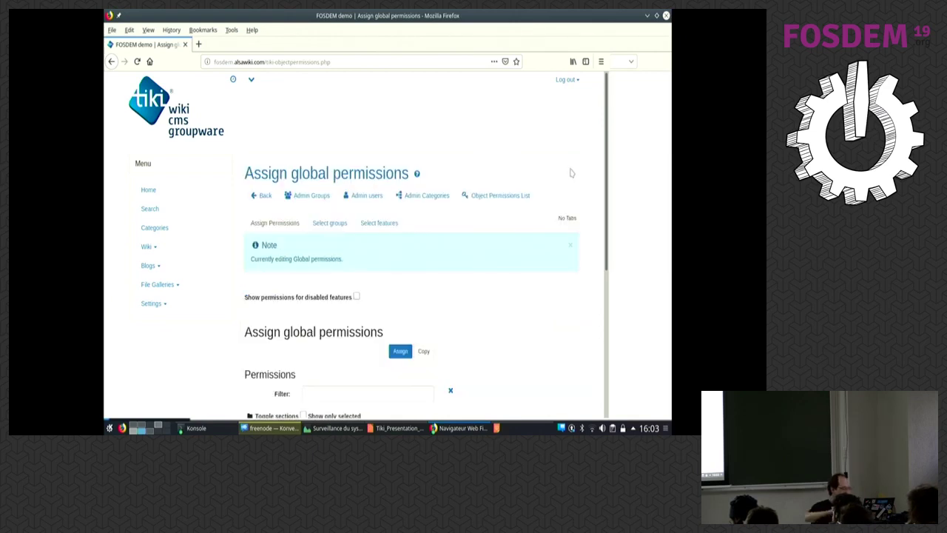
# - Reload the HomePage in the logged-out browser window to check anonymous access, and return to the admin window
pyautogui.hotkey('alt', 'Tab')
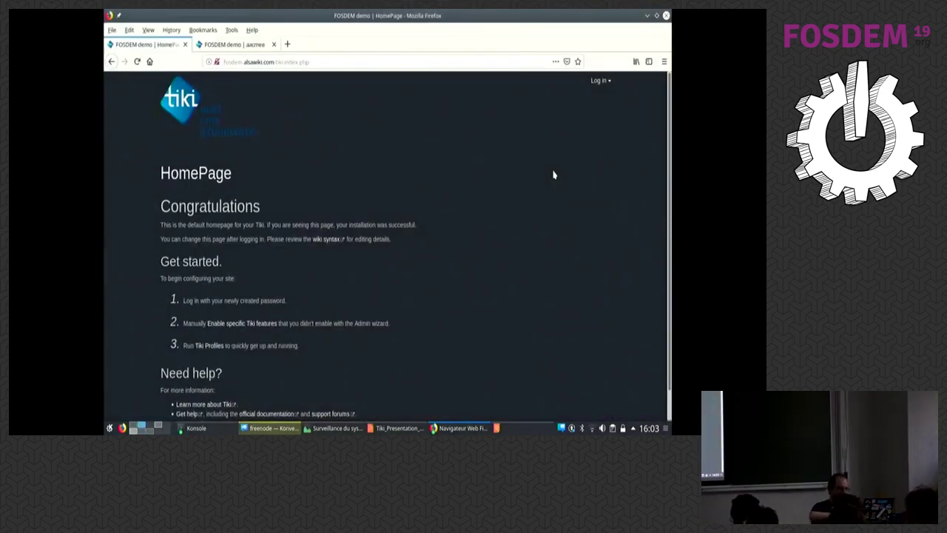
pyautogui.press('F5')
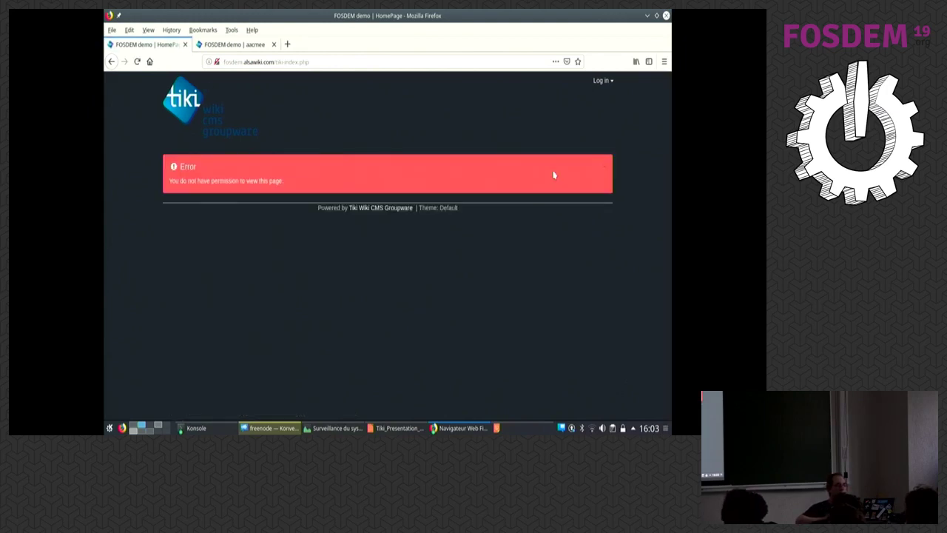
pyautogui.hotkey('alt', 'Tab')
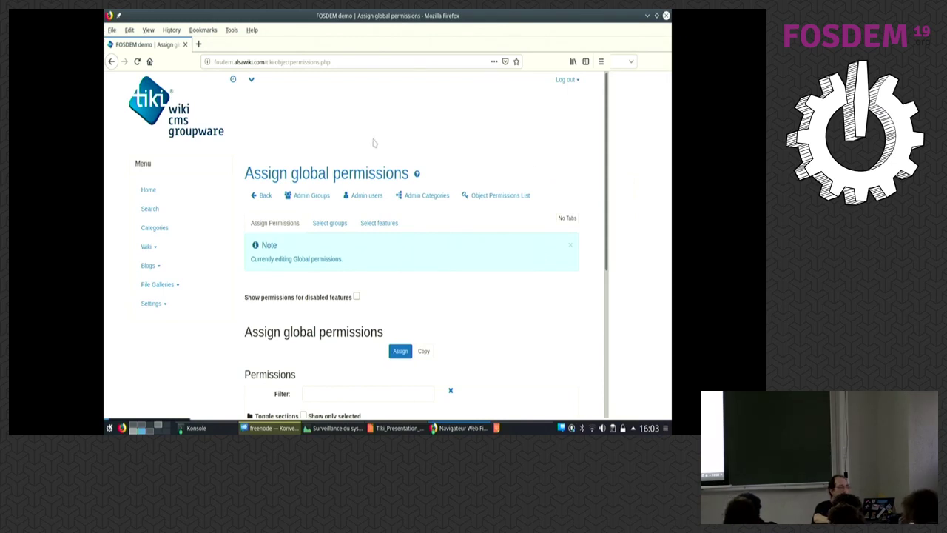
# - Open HomePage for editing from the site's home page and clear its entire default content
pyautogui.click(199, 111)
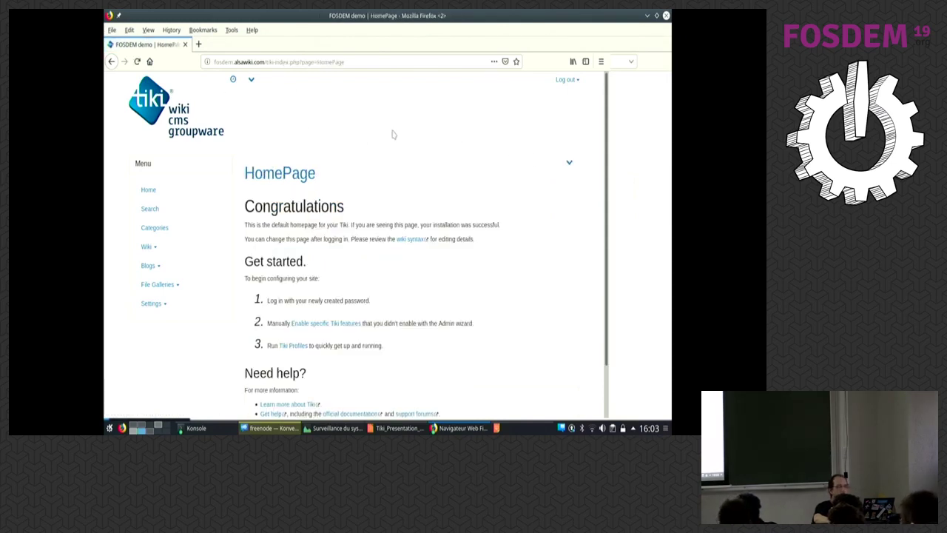
pyautogui.click(568, 163)
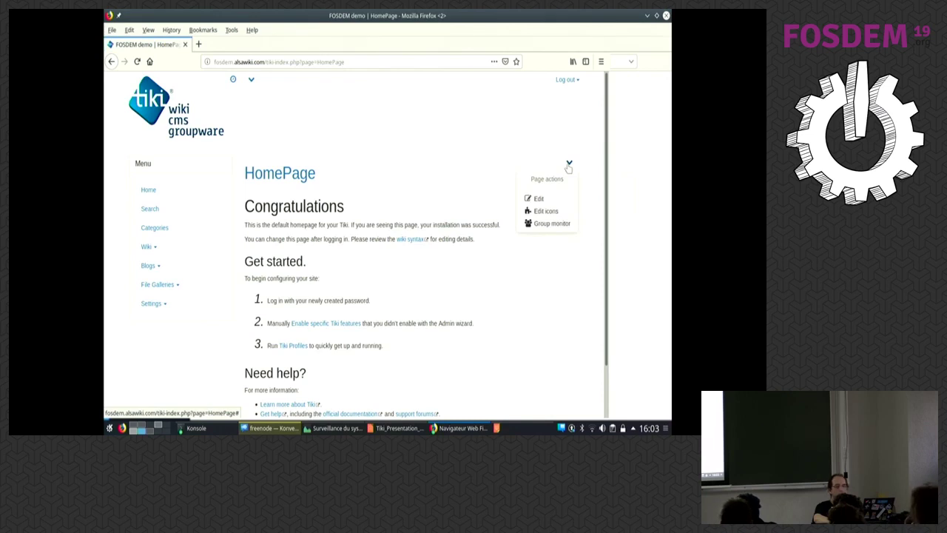
pyautogui.click(540, 198)
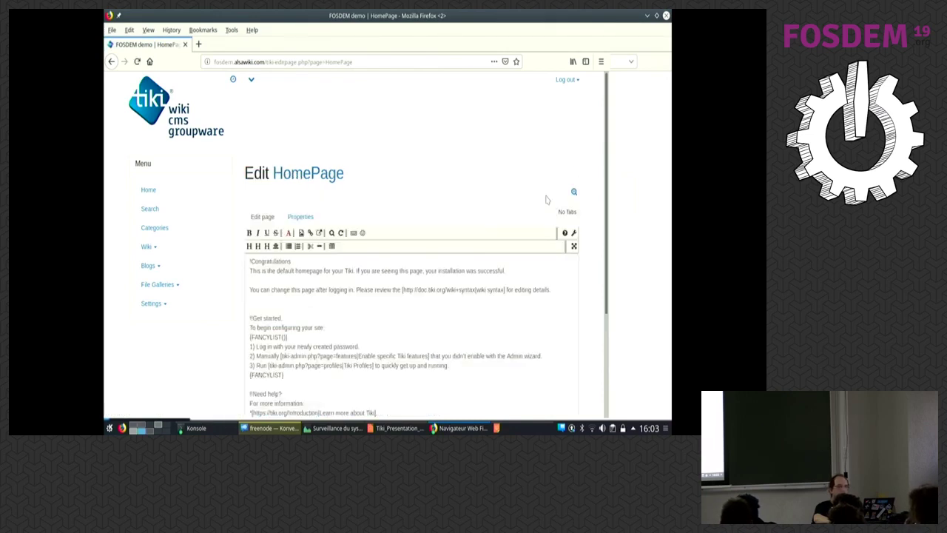
pyautogui.scroll(-2, 444, 245)
pyautogui.click(426, 261)
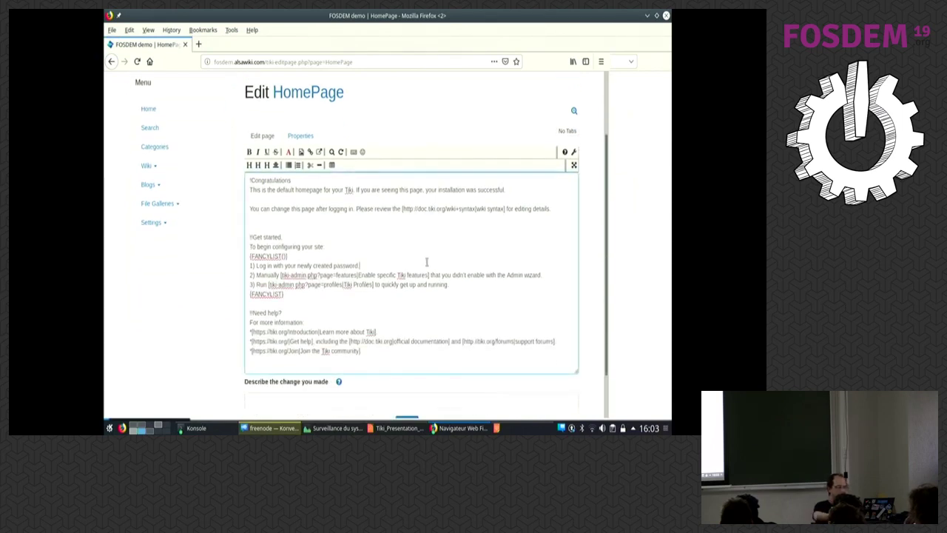
pyautogui.hotkey('ctrl', 'a')
pyautogui.press('Delete')
# - Copy the HomePage welcome text from the Making of page and paste it into the empty HomePage editor
pyautogui.hotkey('alt', 'Tab')
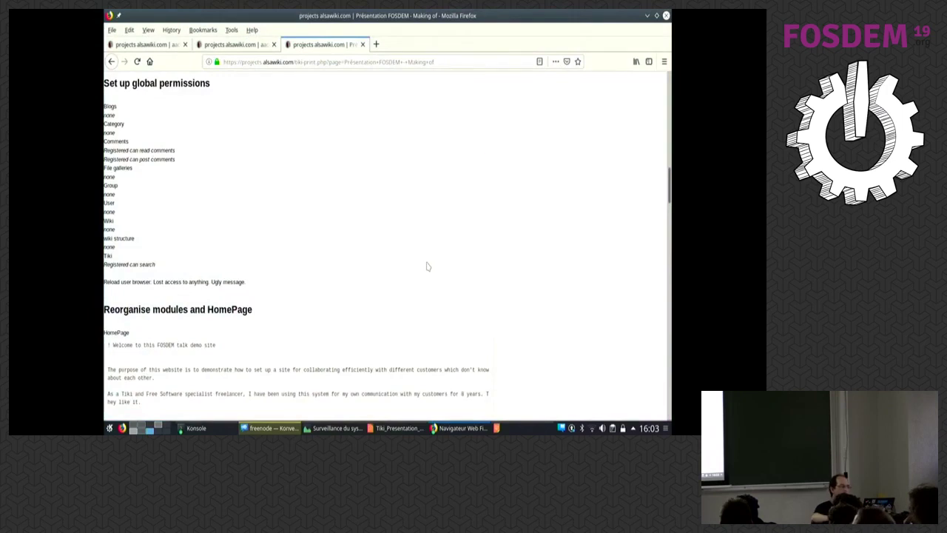
pyautogui.scroll(-3, 420, 275)
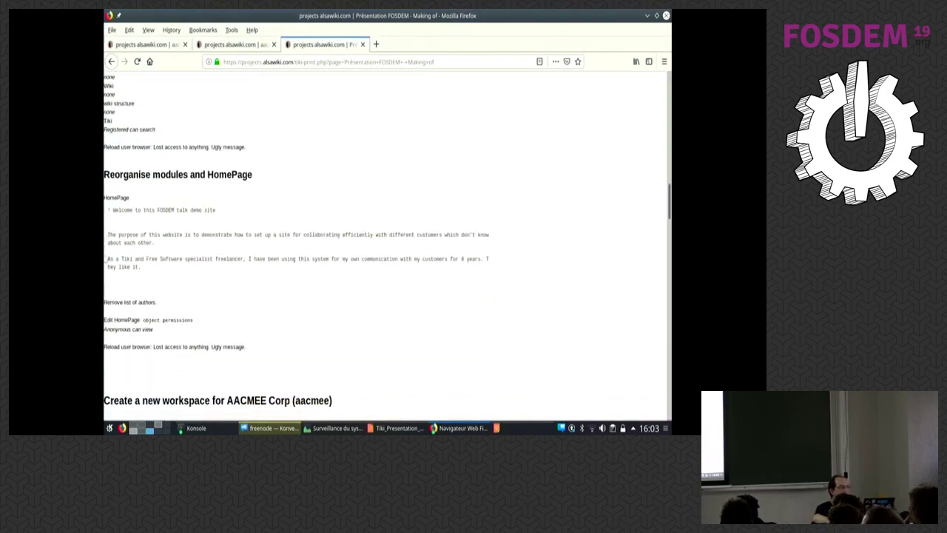
pyautogui.moveTo(162, 276); pyautogui.dragTo(108, 211)
pyautogui.hotkey('ctrl', 'c')
pyautogui.hotkey('alt', 'Tab')
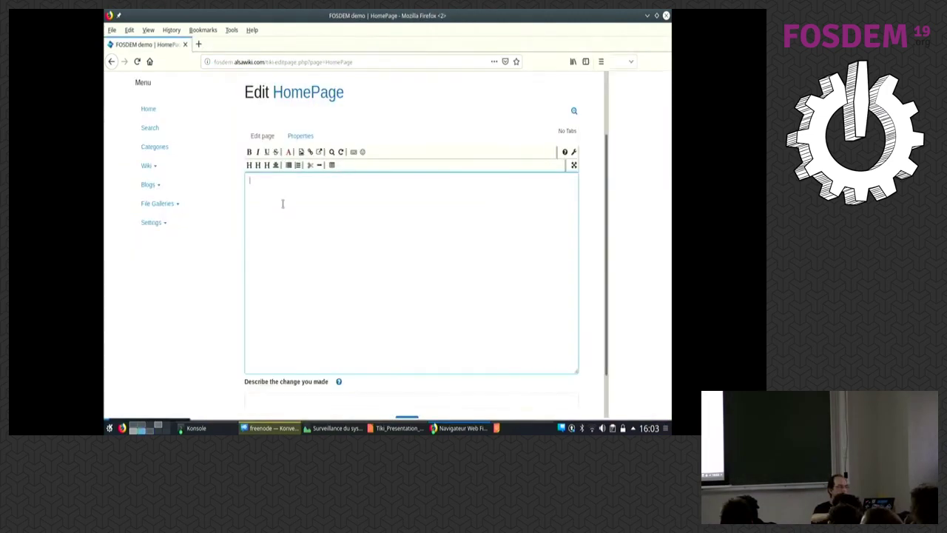
pyautogui.hotkey('ctrl', 'v')
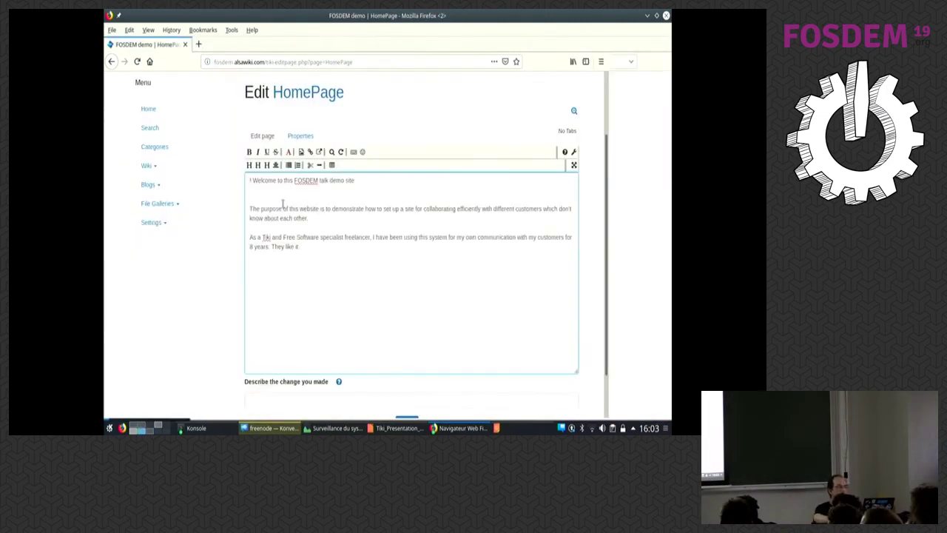
# - Check the page properties of HomePage and save the edited page
pyautogui.click(301, 137)
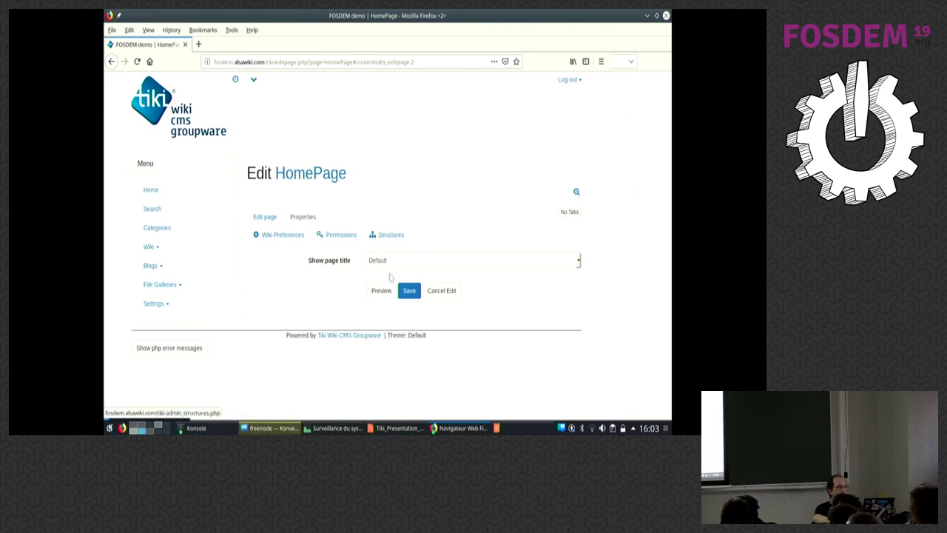
pyautogui.click(261, 217)
pyautogui.scroll(-3, 275, 269)
pyautogui.click(406, 372)
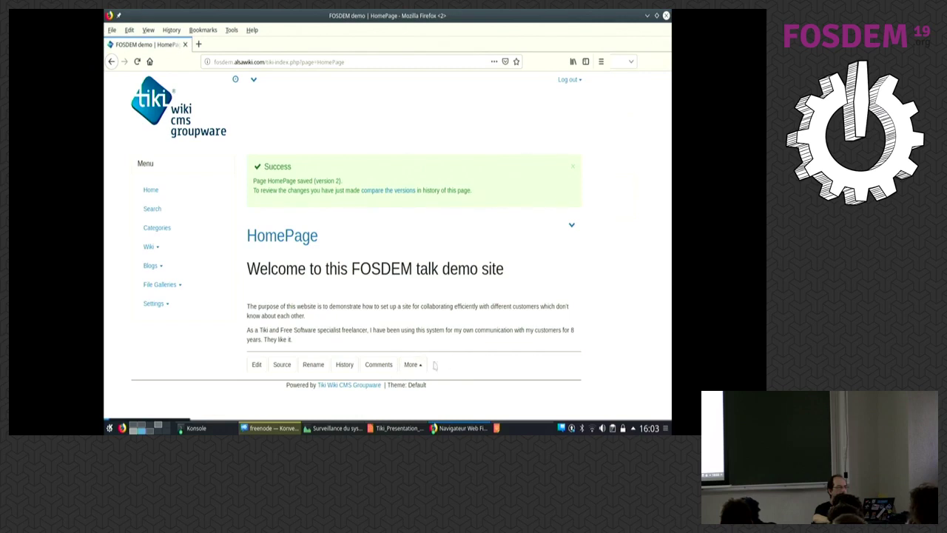
# - Open the object permissions of the HomePage wiki page
pyautogui.click(416, 367)
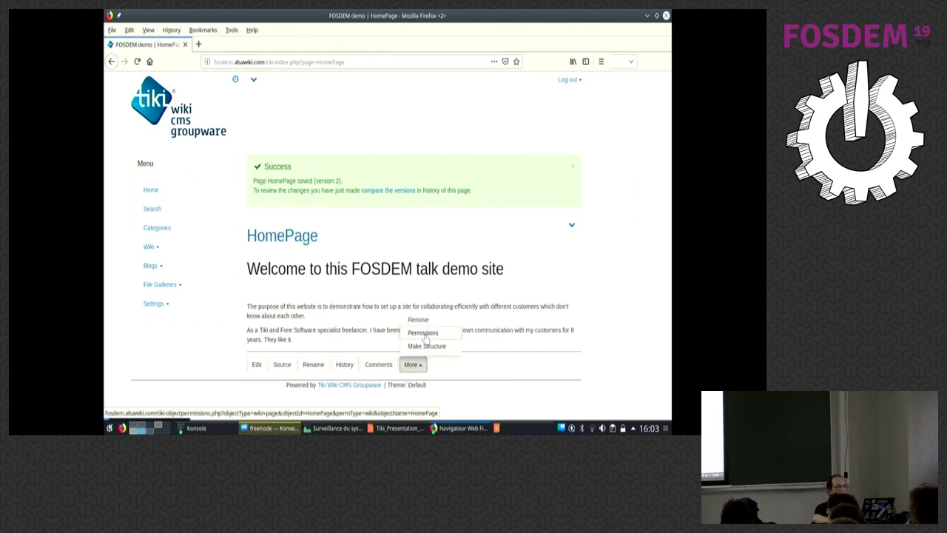
pyautogui.click(423, 333)
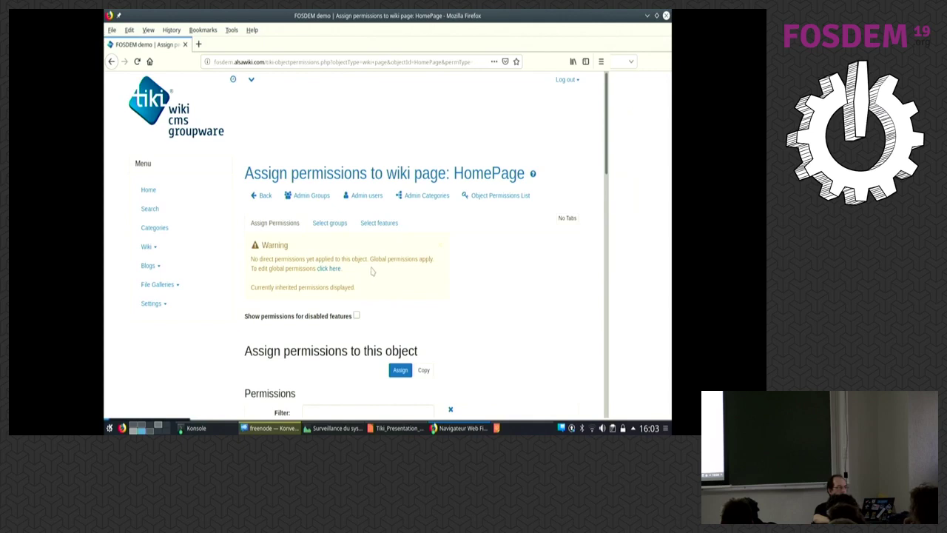
pyautogui.scroll(-10, 334, 243)
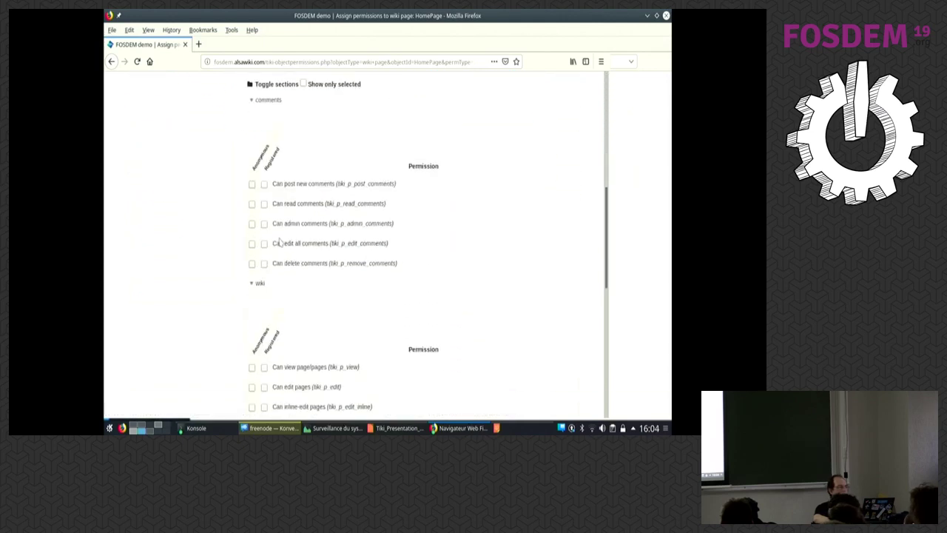
# - Grant Anonymous Can view results from user ratings on HomePage, confirm the change, and reload the page in the logged-out window
pyautogui.scroll(-10, 278, 242)
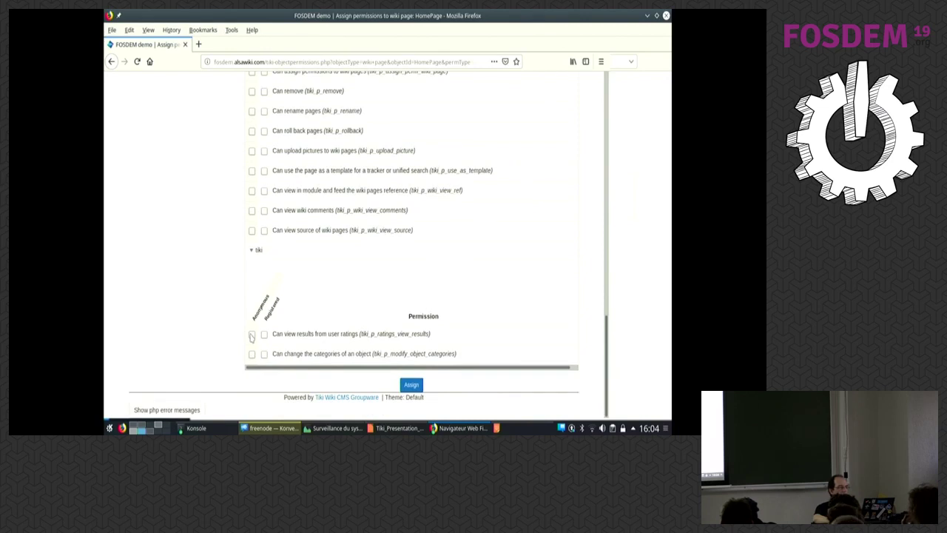
pyautogui.click(251, 335)
pyautogui.click(409, 384)
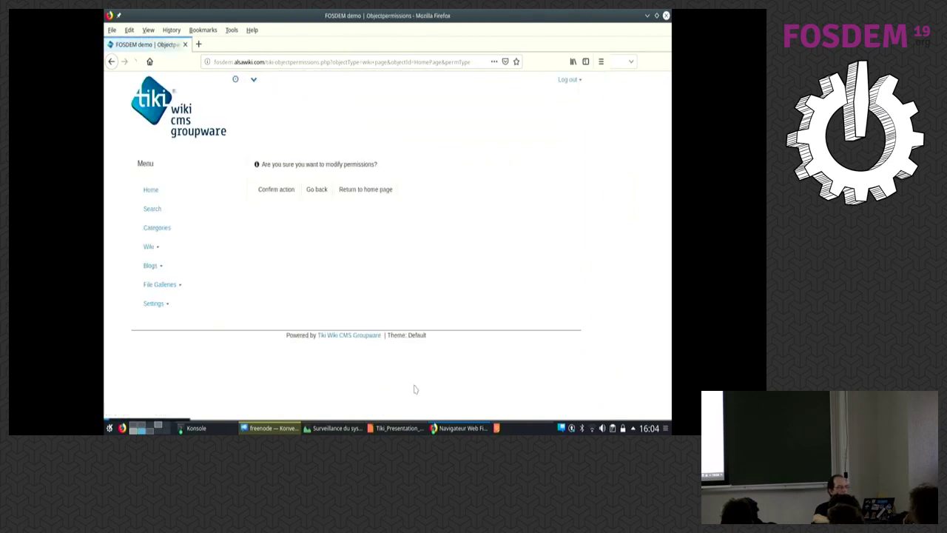
pyautogui.click(276, 189)
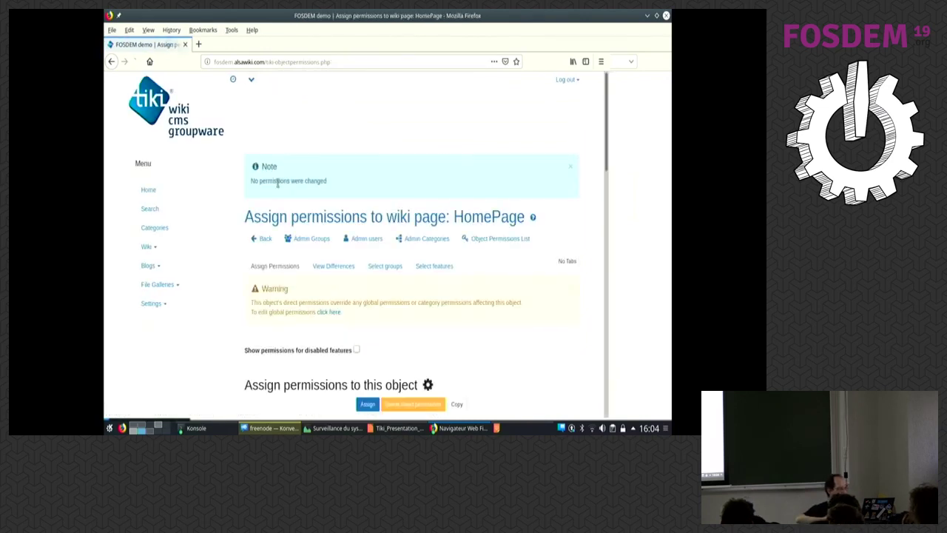
pyautogui.hotkey('alt', 'Tab')
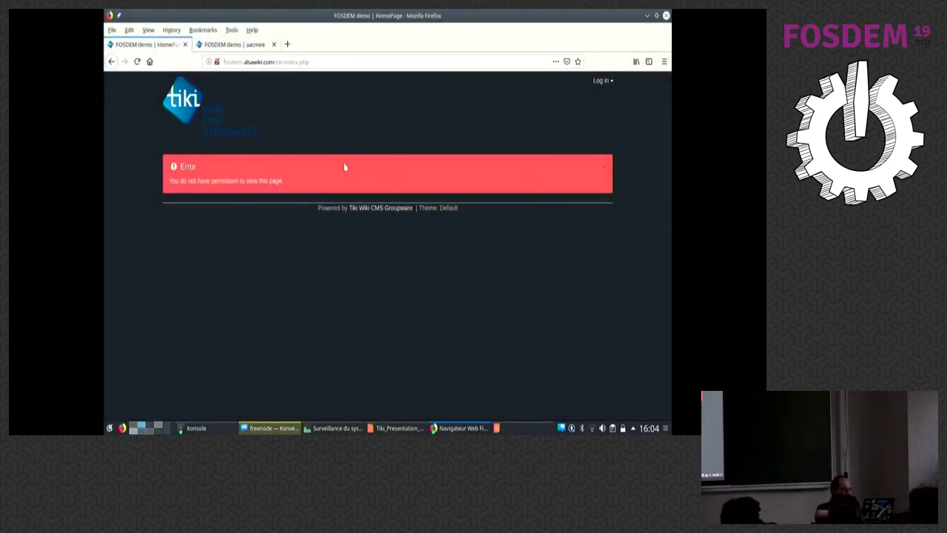
pyautogui.press('F5')
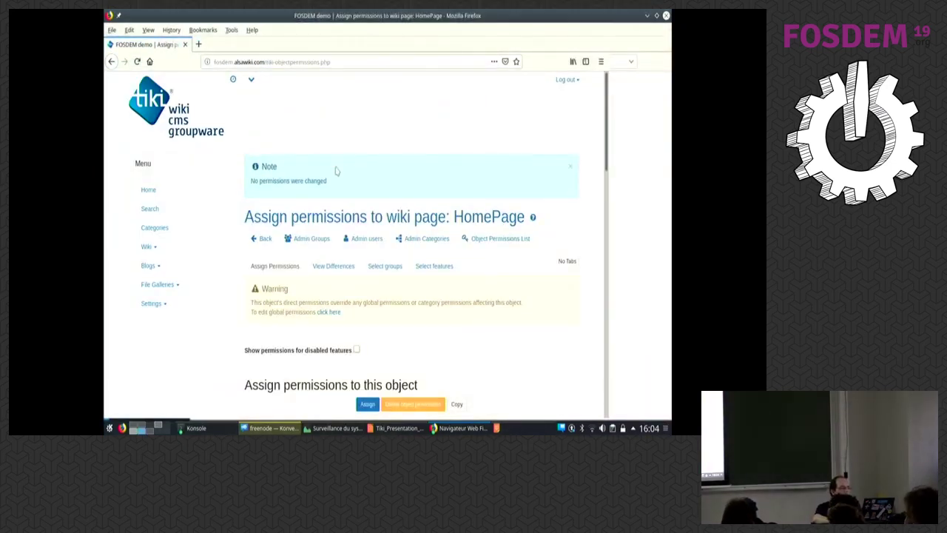
# - Grant Anonymous Can view page/pages on HomePage, remove Can view results from user ratings, and assign and confirm the changes
pyautogui.scroll(-3, 303, 265)
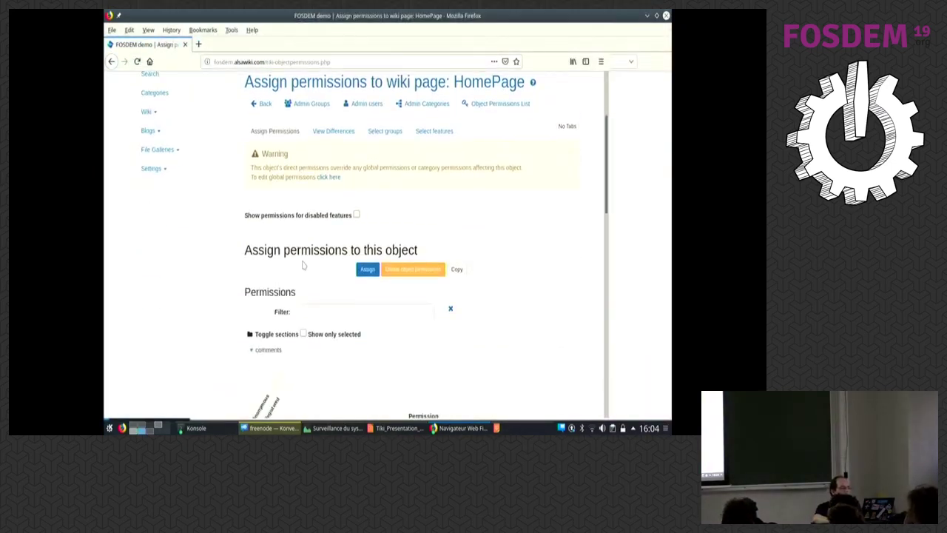
pyautogui.scroll(-6, 303, 265)
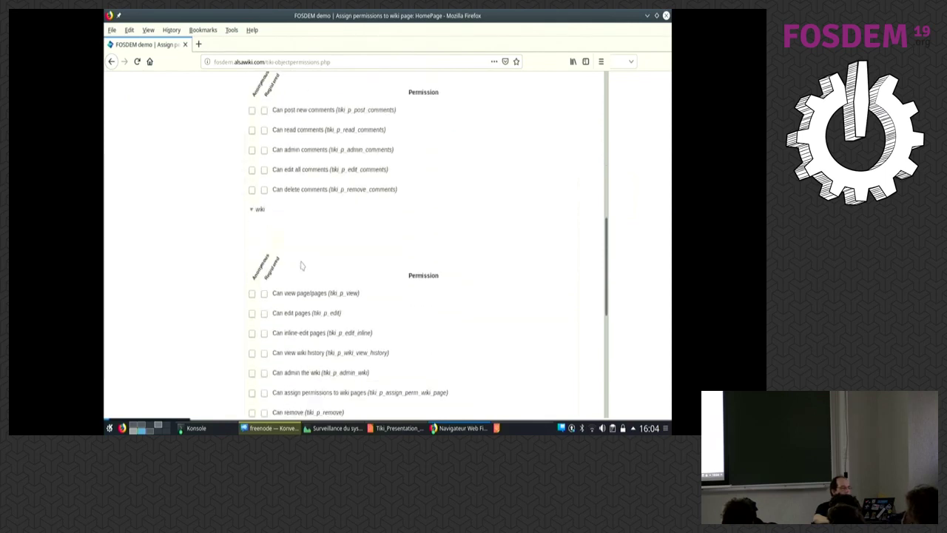
pyautogui.scroll(-4, 301, 265)
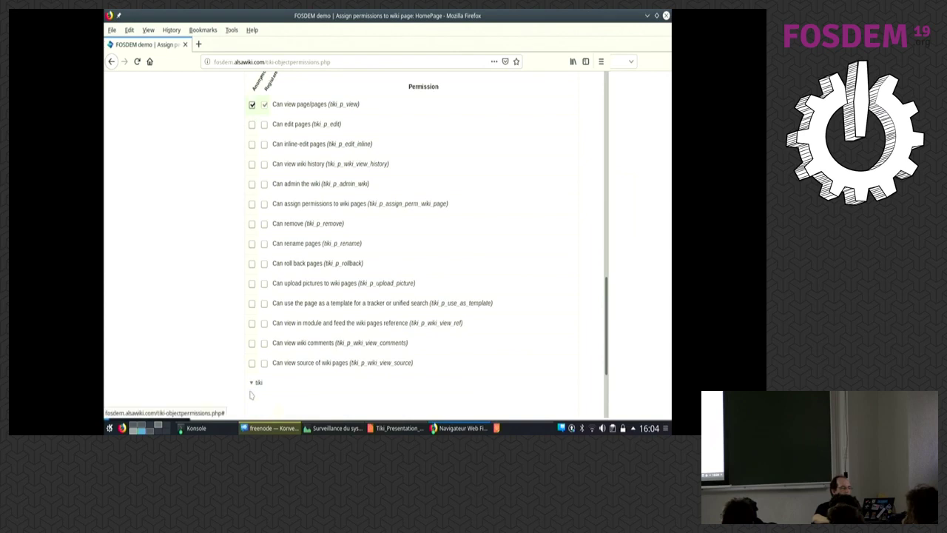
pyautogui.scroll(-3, 253, 387)
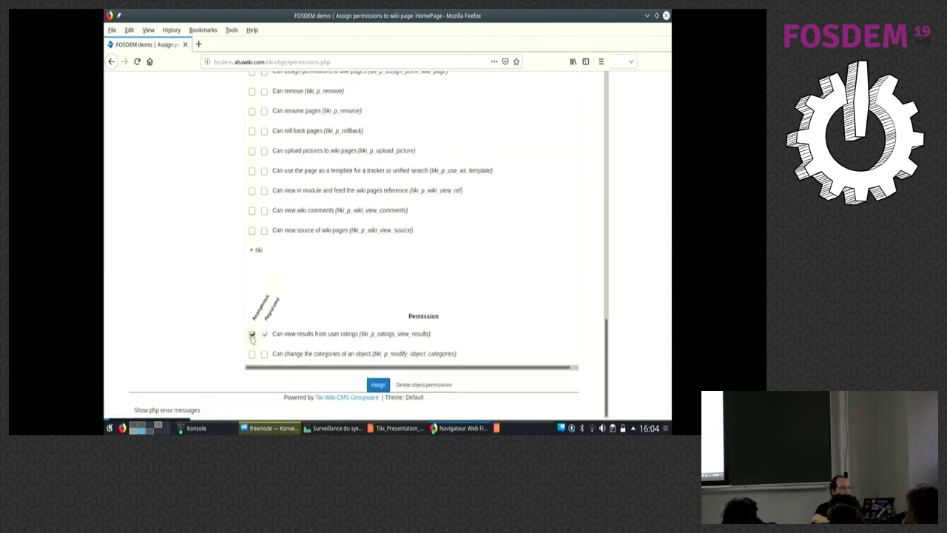
pyautogui.click(374, 384)
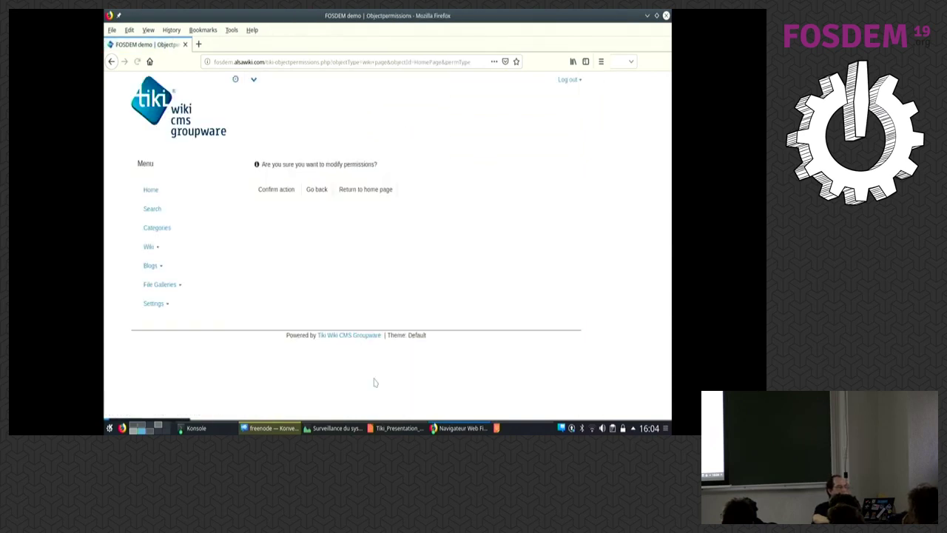
pyautogui.click(276, 189)
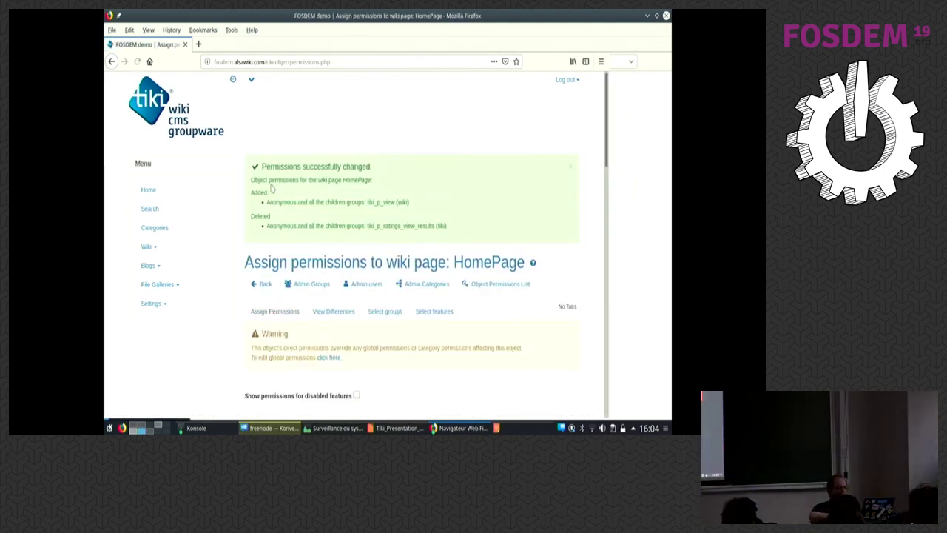
# - Reload HomePage in the logged-out browser window to check anonymous access, and return to the admin window
pyautogui.hotkey('alt', 'Tab')
pyautogui.press('F5')
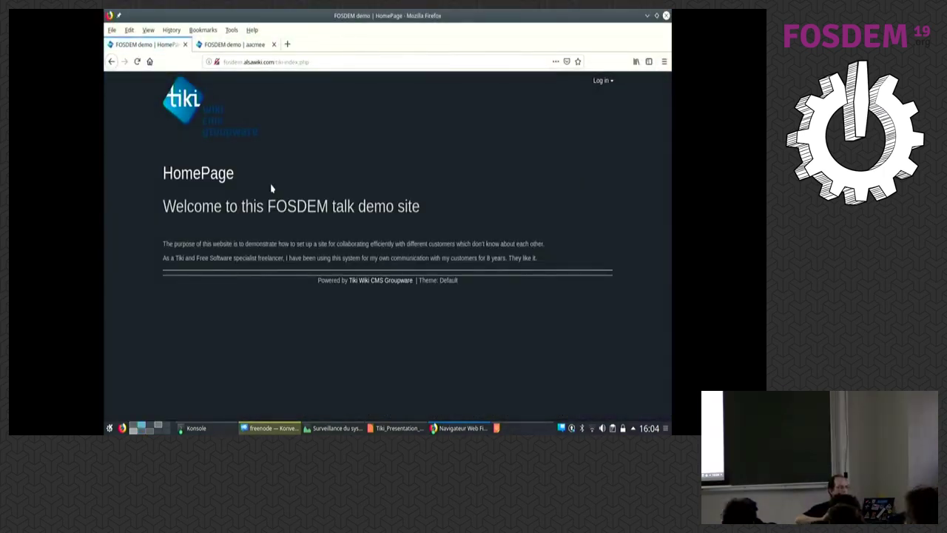
pyautogui.hotkey('alt', 'Tab')
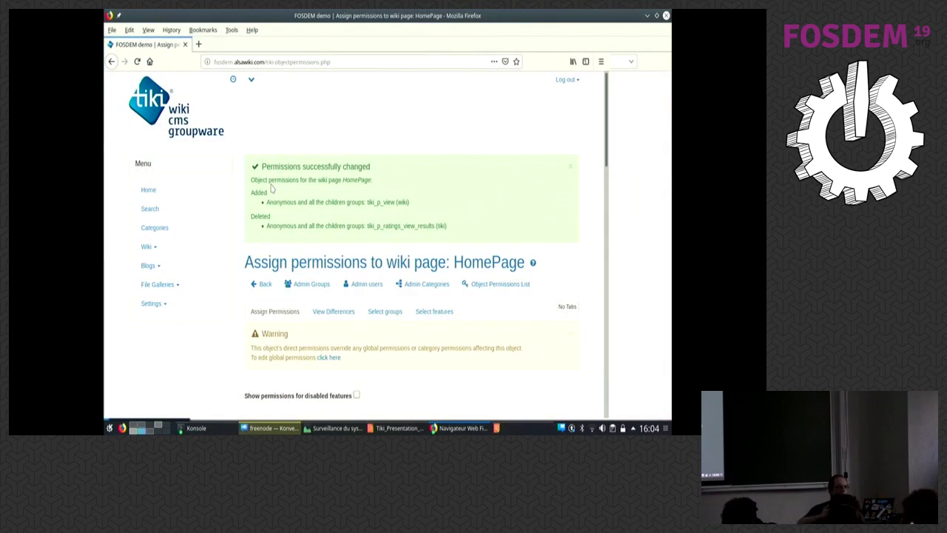
pyautogui.hotkey('alt', 'Tab')
pyautogui.hotkey('alt', 'Tab')
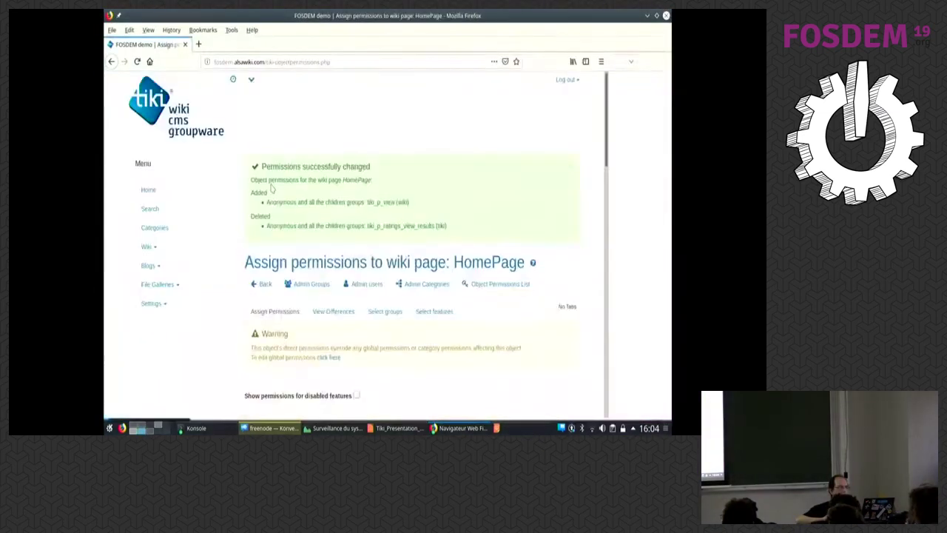
# - Read the instructions following the HomePage text on the Making of page and return to the admin window
pyautogui.hotkey('alt', 'Tab')
pyautogui.scroll(-3, 272, 189)
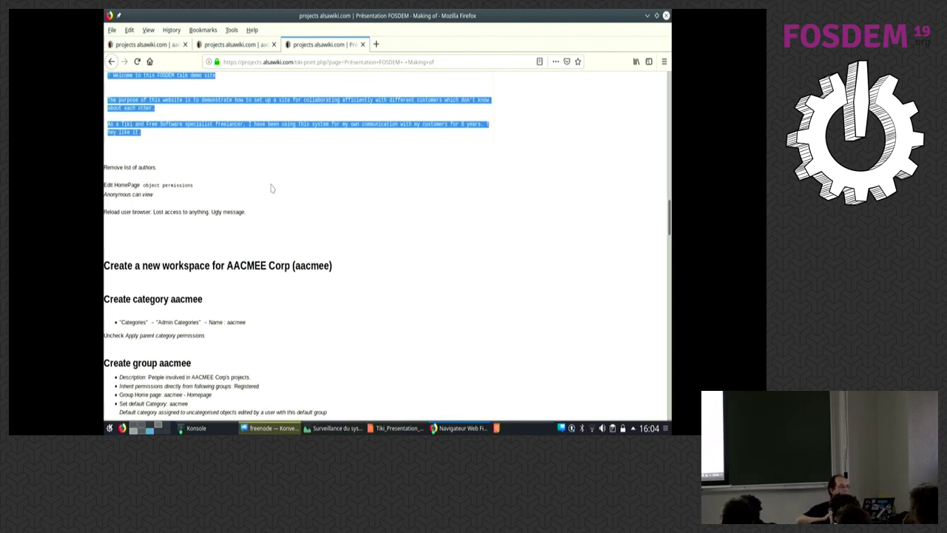
pyautogui.hotkey('alt', 'Tab')
pyautogui.hotkey('alt', 'Tab')
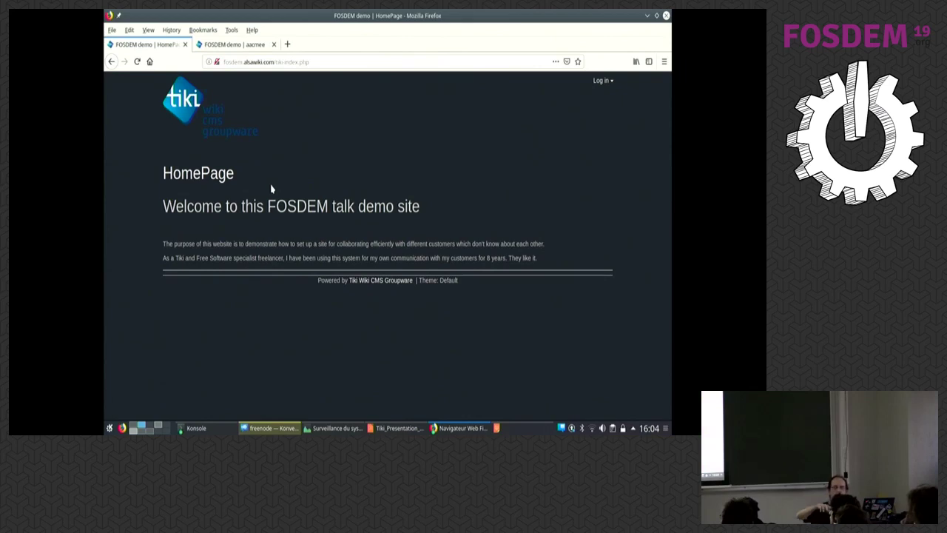
pyautogui.hotkey('alt', 'Tab')
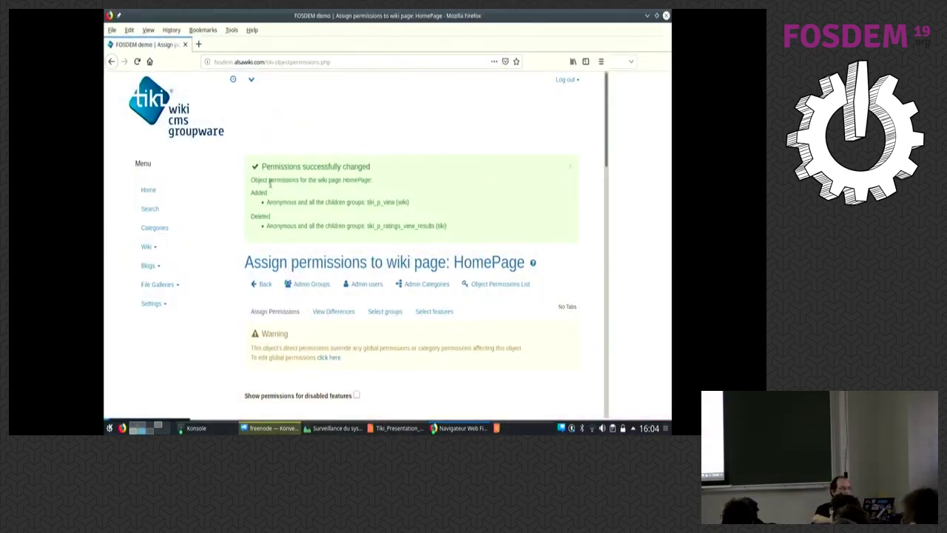
# - Open the module administration and set the login_box module's position to left and its order to 1
pyautogui.click(252, 80)
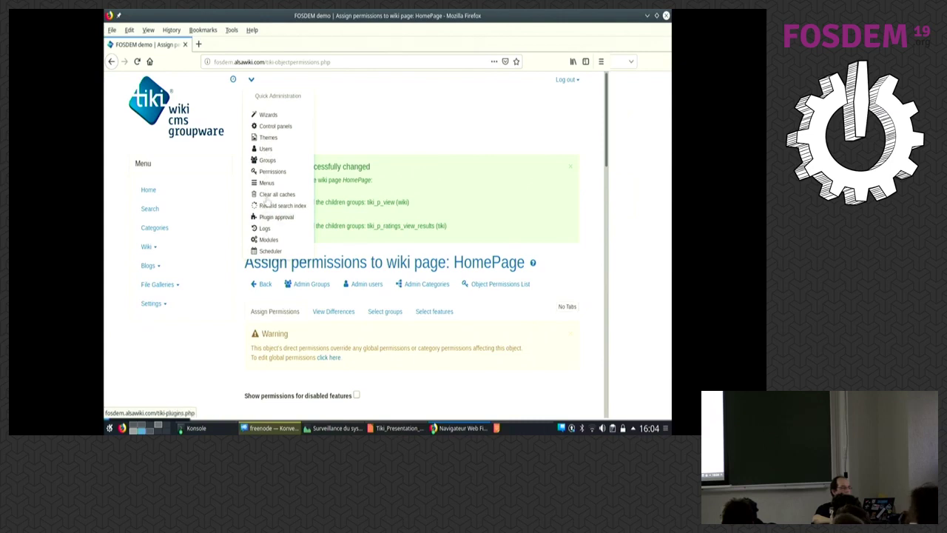
pyautogui.click(268, 240)
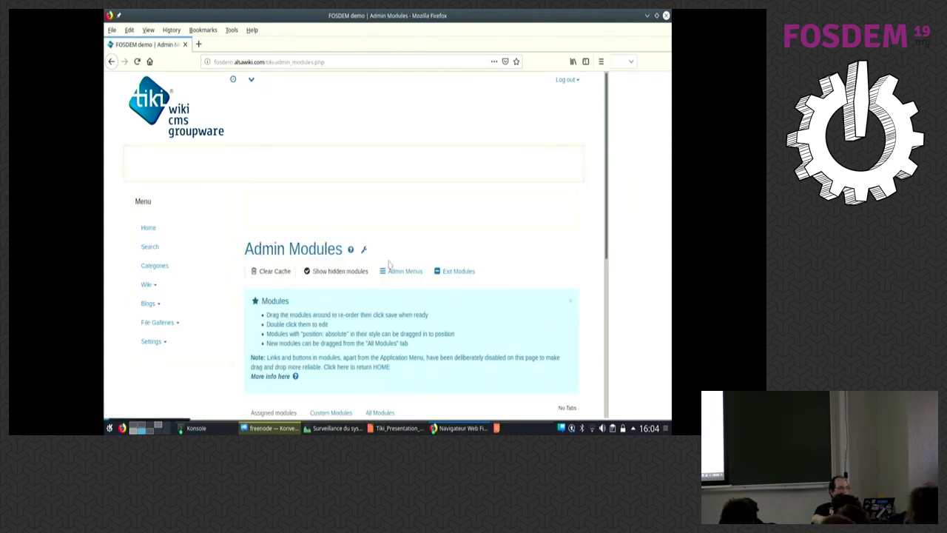
pyautogui.scroll(-5, 390, 266)
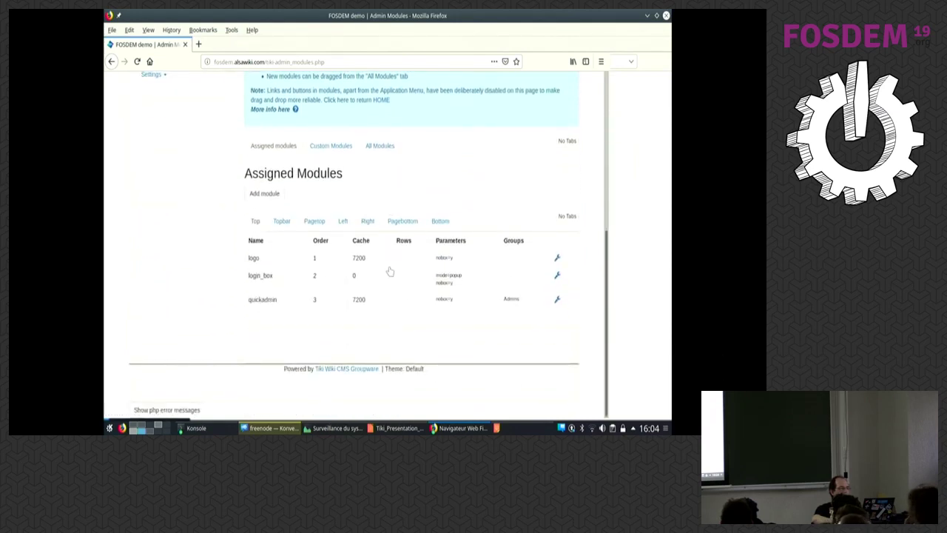
pyautogui.click(264, 278)
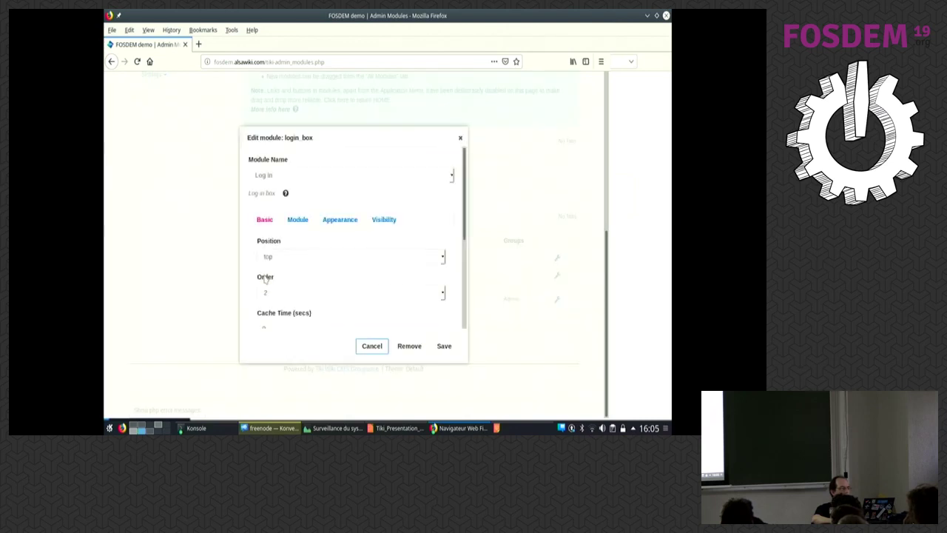
pyautogui.click(269, 255)
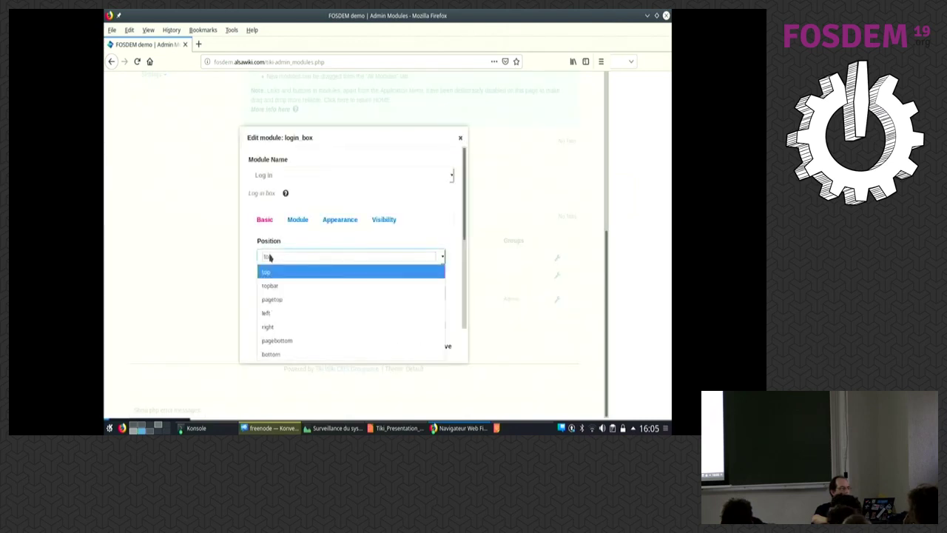
pyautogui.click(263, 310)
pyautogui.click(260, 294)
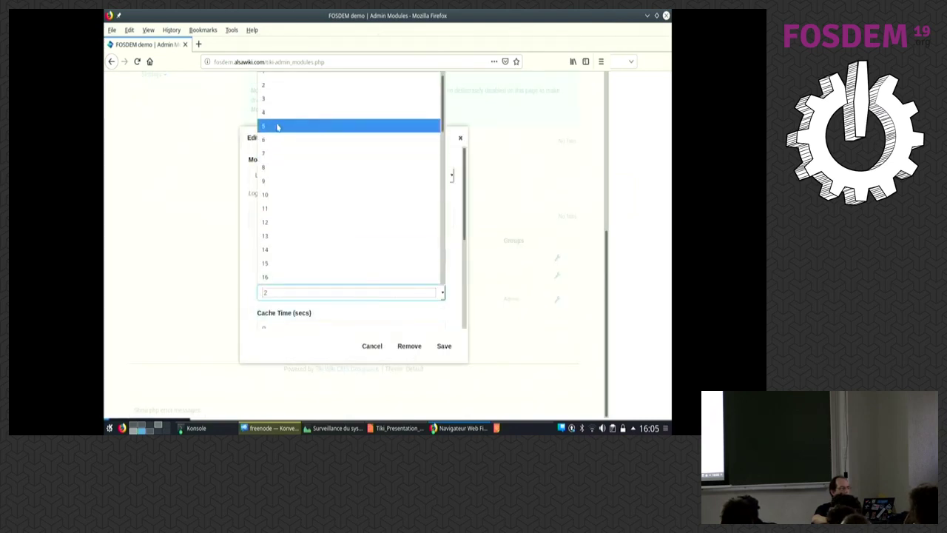
pyautogui.click(275, 86)
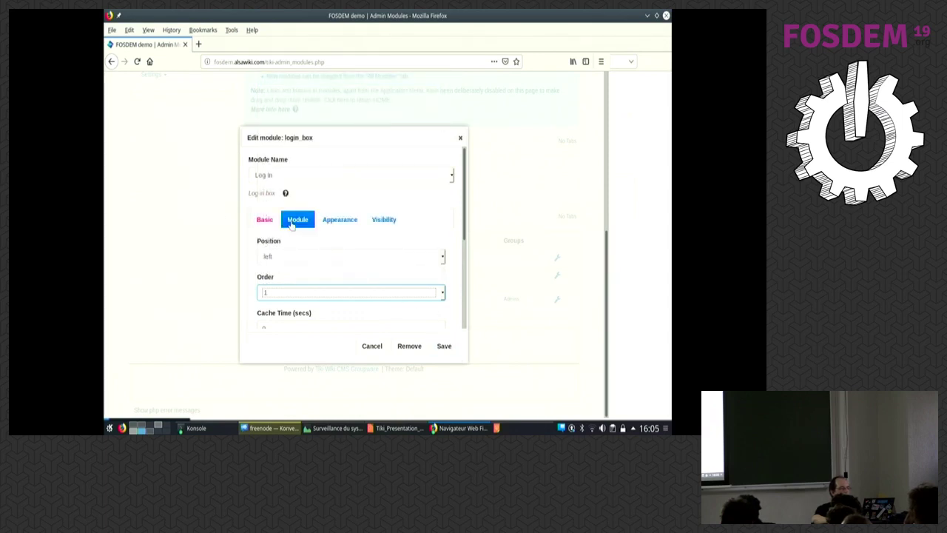
# - Leave the login_box module without any group selected, save it and confirm the assignment
pyautogui.scroll(-3, 290, 233)
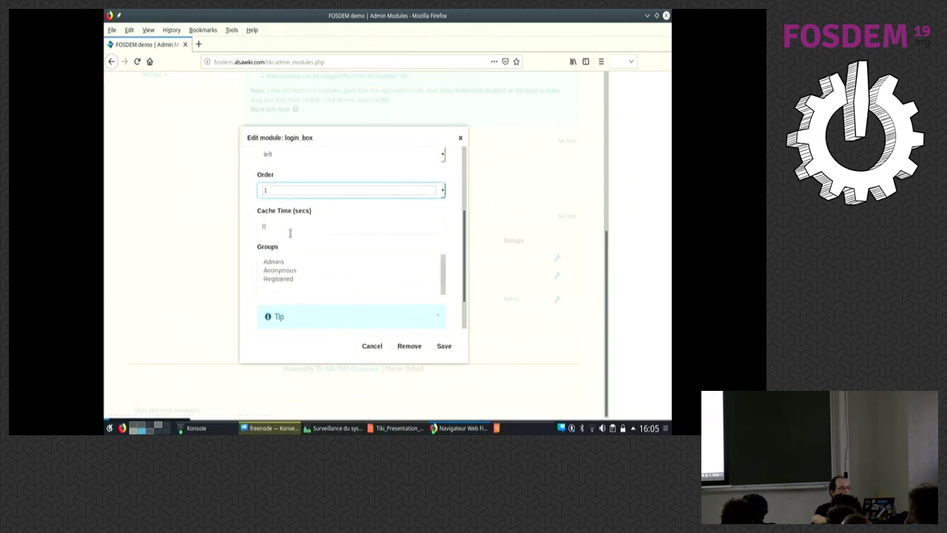
pyautogui.click(282, 271)
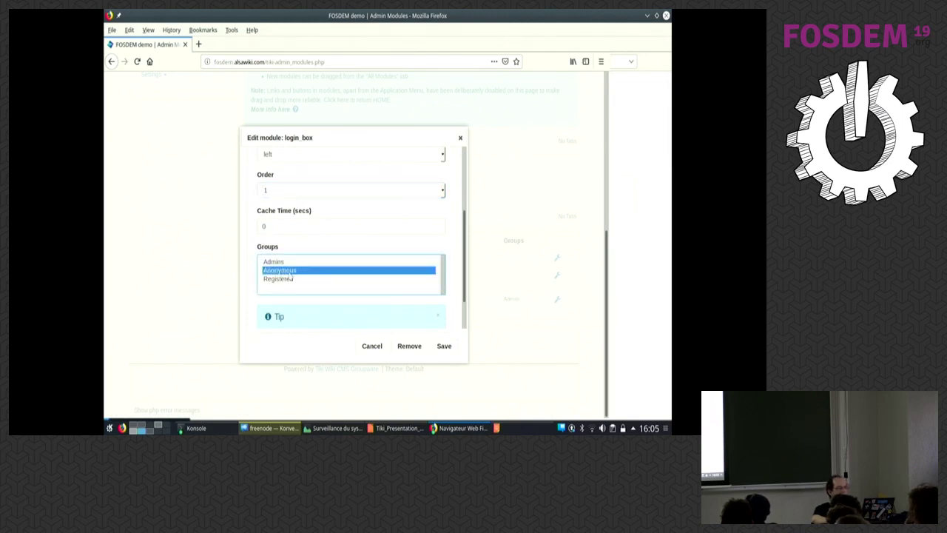
pyautogui.keyDown('ctrl'); pyautogui.click(287, 271); pyautogui.keyUp('ctrl')
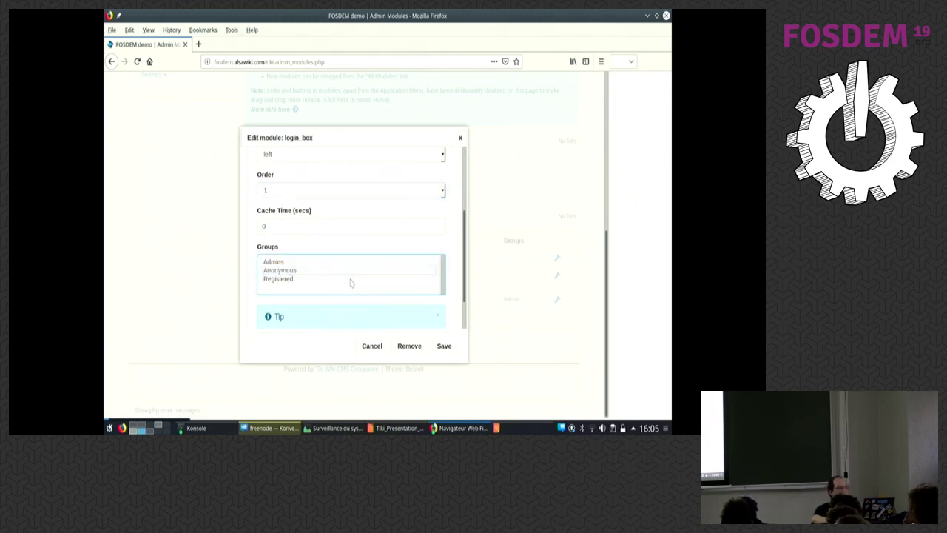
pyautogui.click(444, 350)
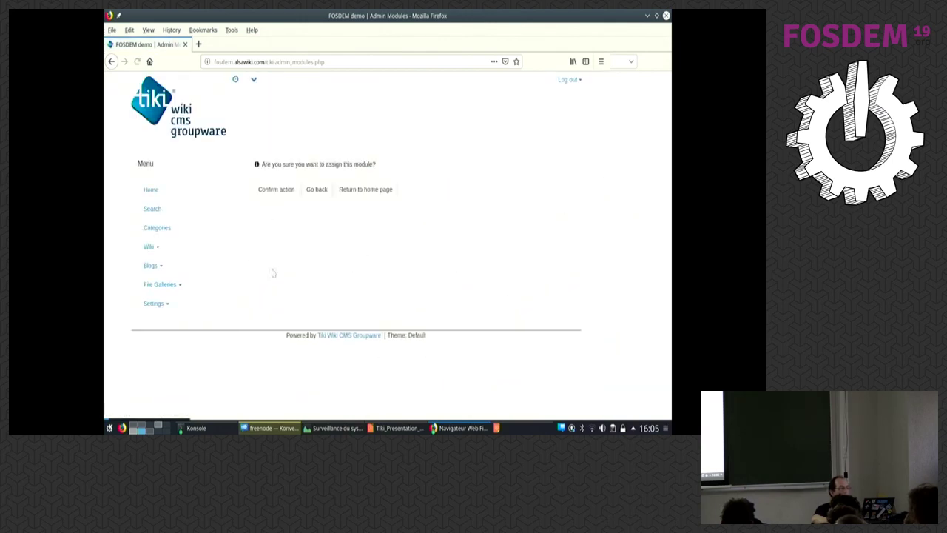
pyautogui.click(284, 191)
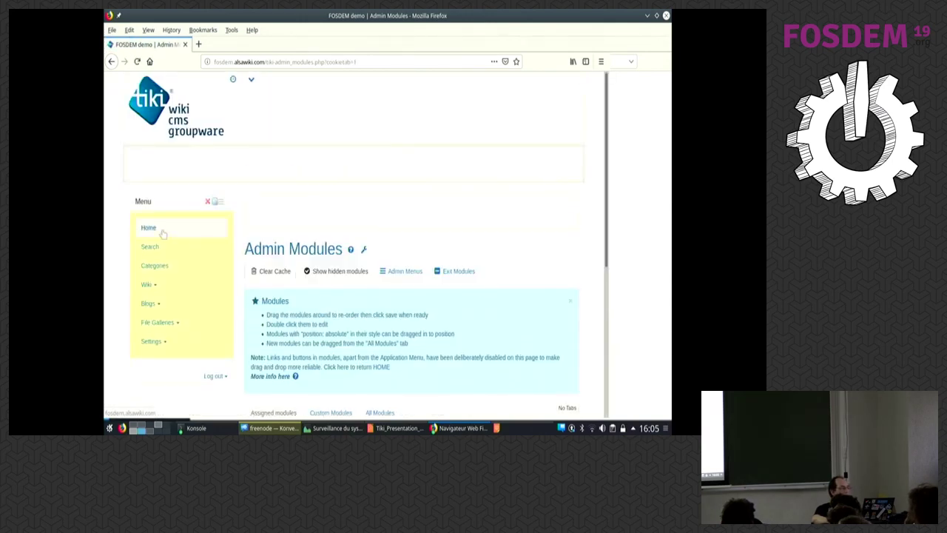
# - Restrict the menu module among the left modules to the Admins group, save it and confirm the assignment
pyautogui.scroll(-5, 268, 256)
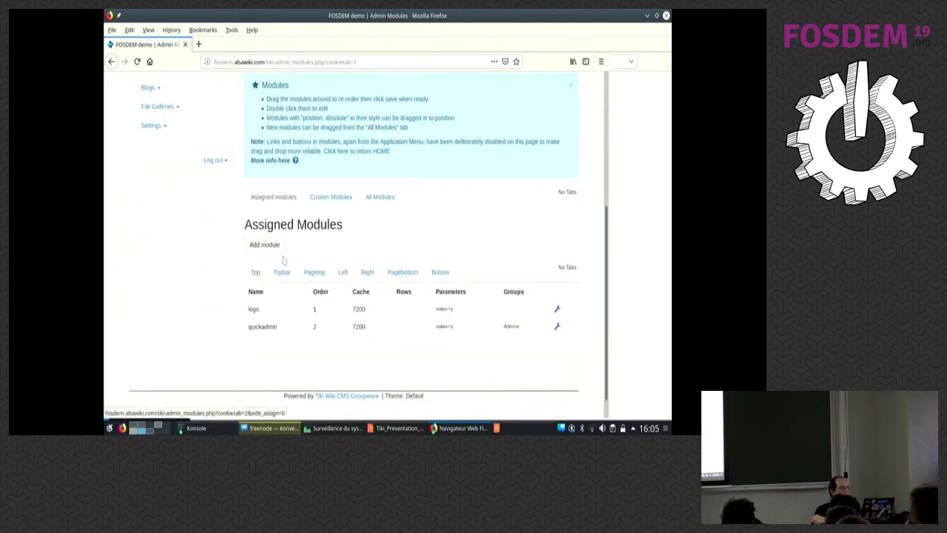
pyautogui.click(343, 272)
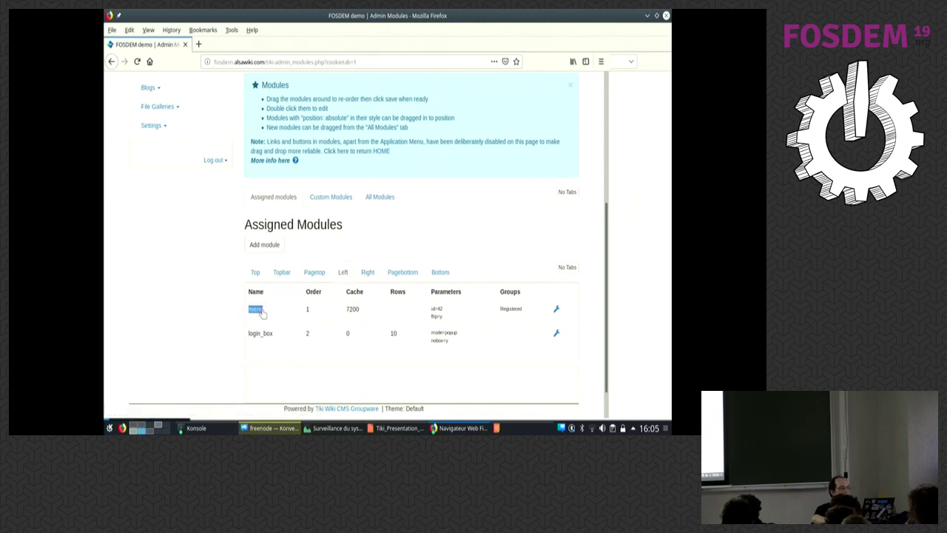
pyautogui.scroll(-3, 301, 244)
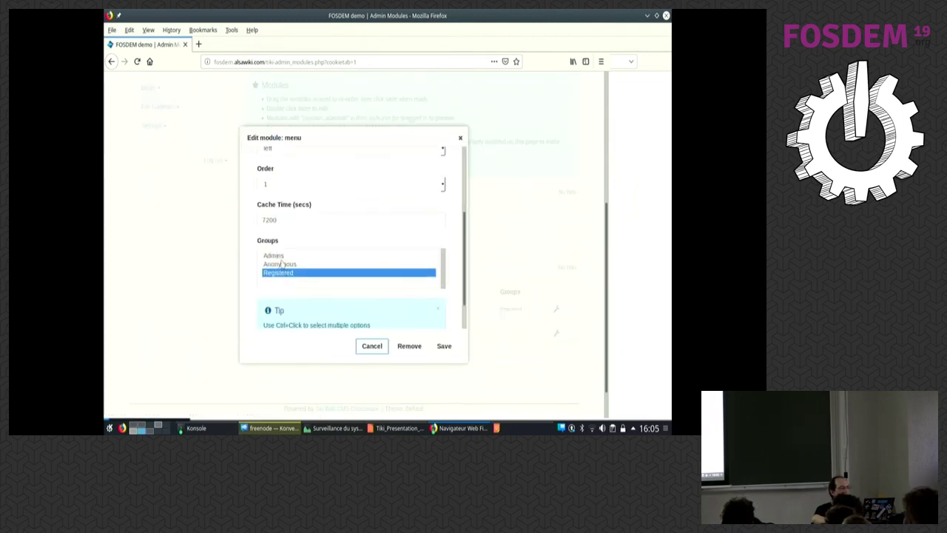
pyautogui.scroll(3, 281, 263)
pyautogui.scroll(-4, 284, 231)
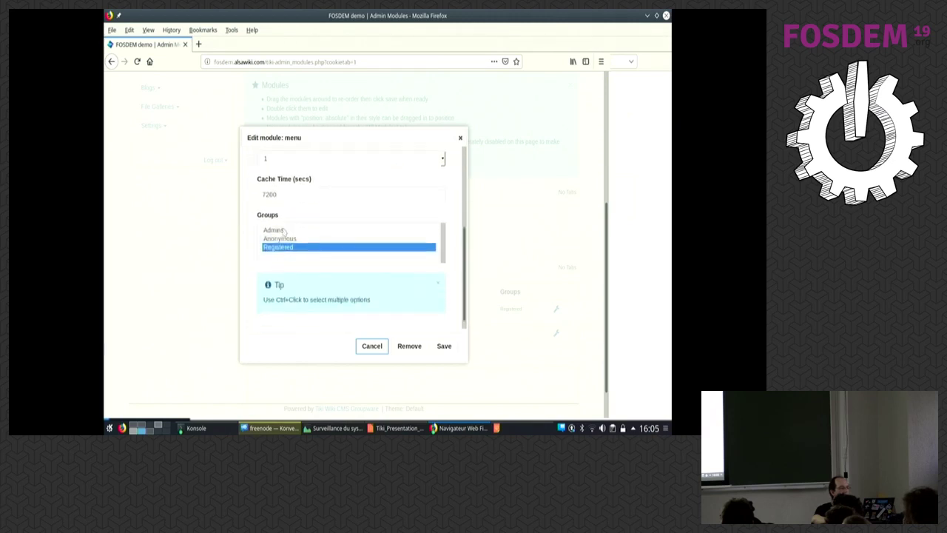
pyautogui.click(279, 230)
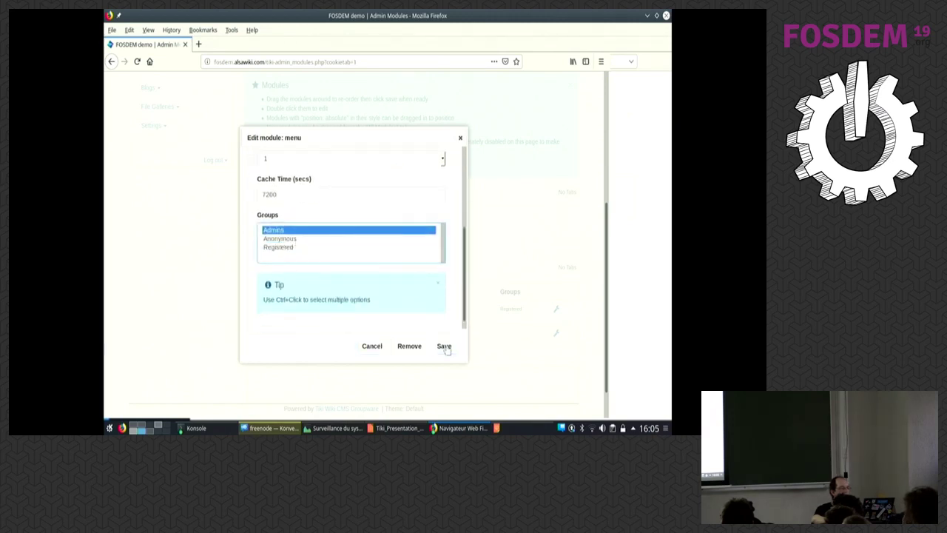
pyautogui.click(444, 345)
pyautogui.click(283, 191)
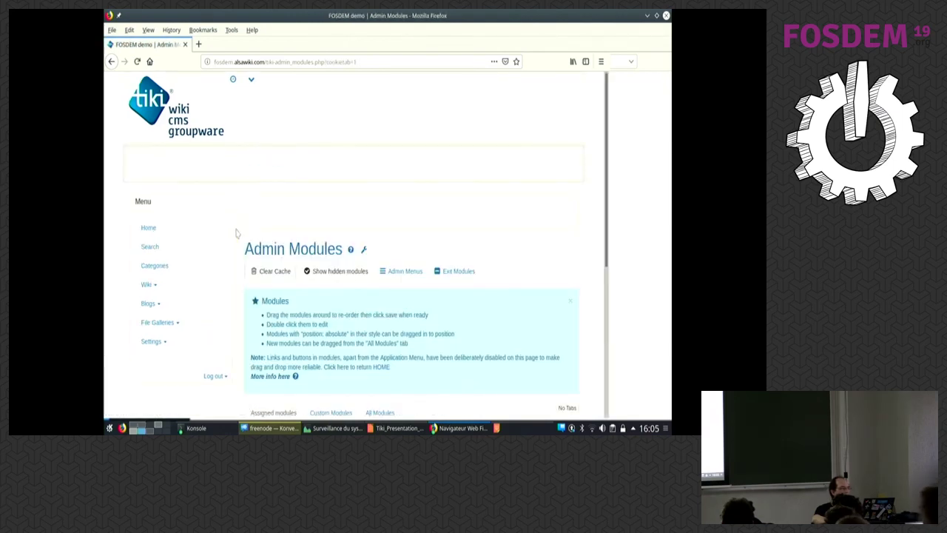
# - Try to reorder the left modules so that the login box comes before the menu
pyautogui.scroll(-5, 354, 207)
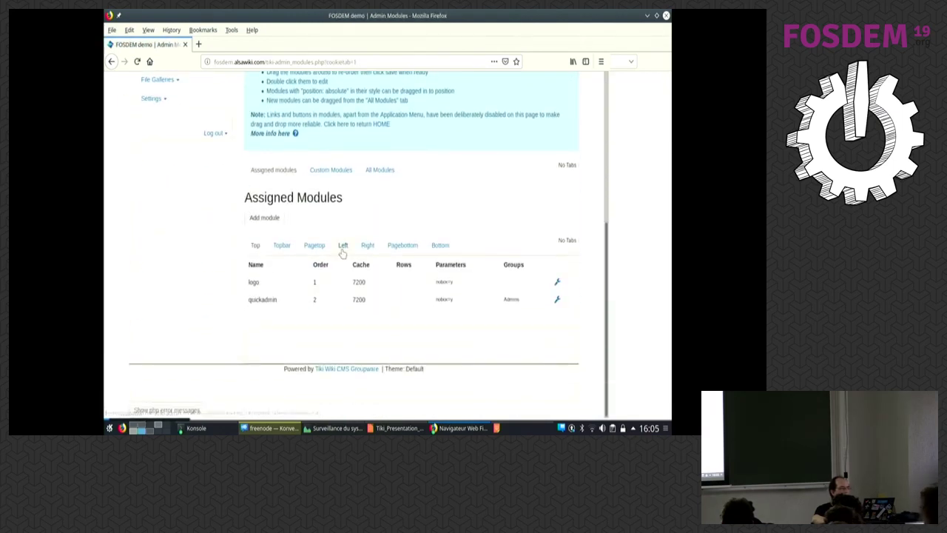
pyautogui.click(343, 247)
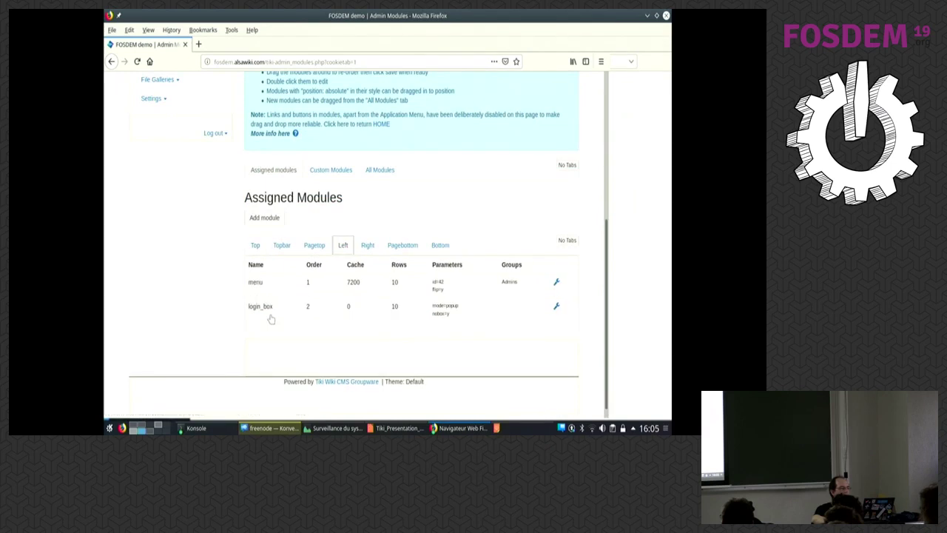
pyautogui.moveTo(272, 317); pyautogui.dragTo(271, 295)
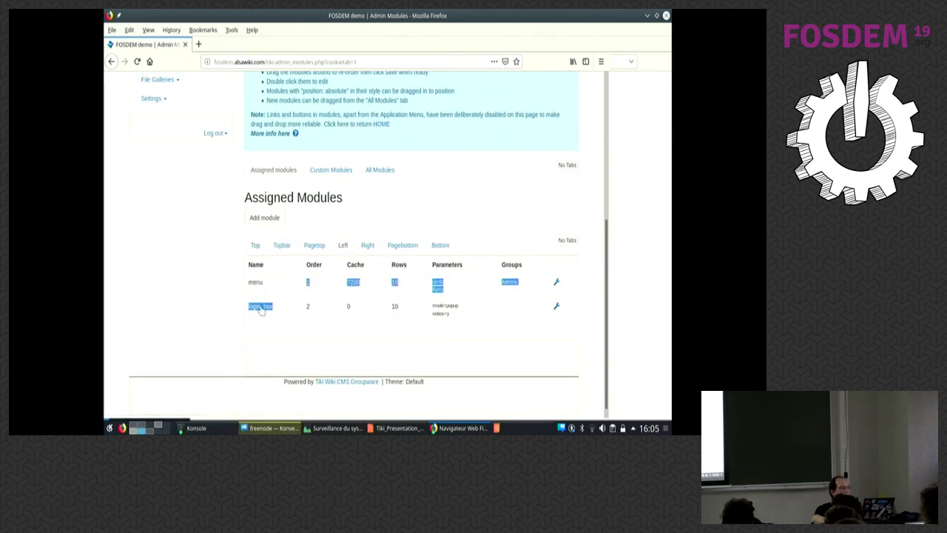
pyautogui.scroll(3, 206, 262)
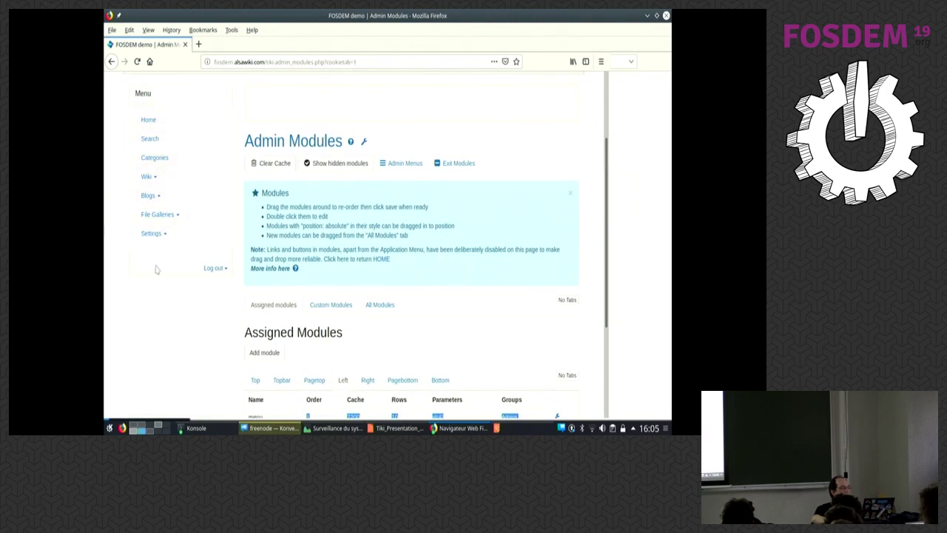
pyautogui.scroll(2, 156, 269)
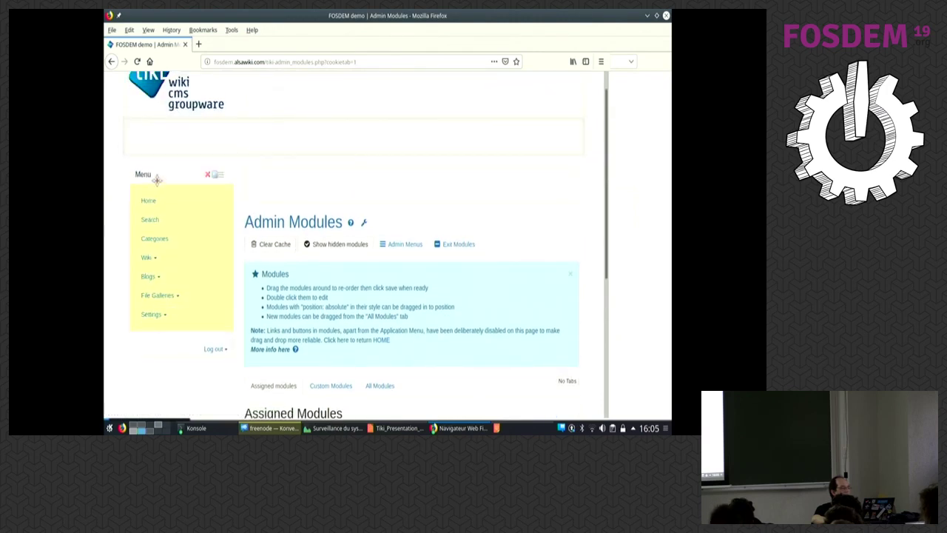
pyautogui.moveTo(157, 180); pyautogui.dragTo(168, 229)
pyautogui.moveTo(168, 354)
pyautogui.mouseDown()
pyautogui.moveTo(171, 175)
pyautogui.moveTo(173, 344)
pyautogui.mouseUp()
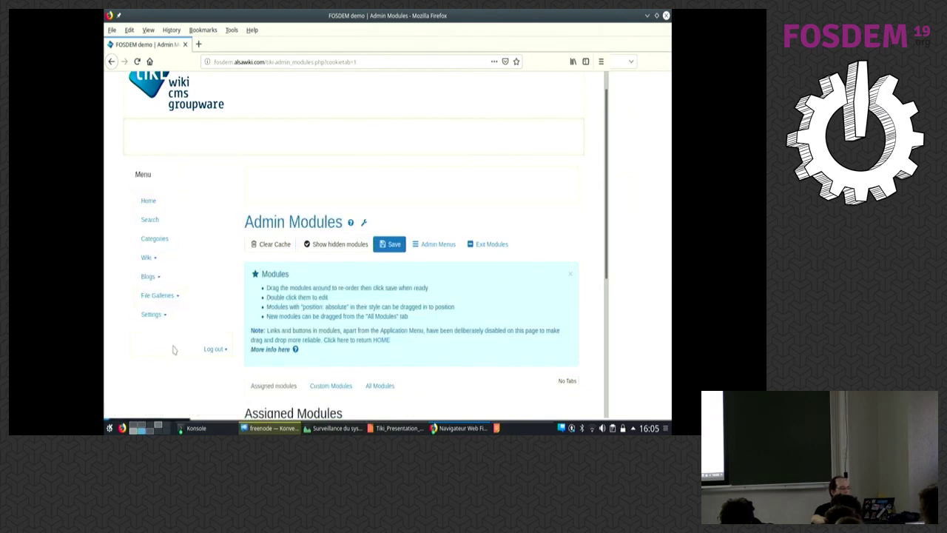
# - Set the login_box module's display mode to module, save it and confirm the assignment
pyautogui.scroll(-5, 176, 349)
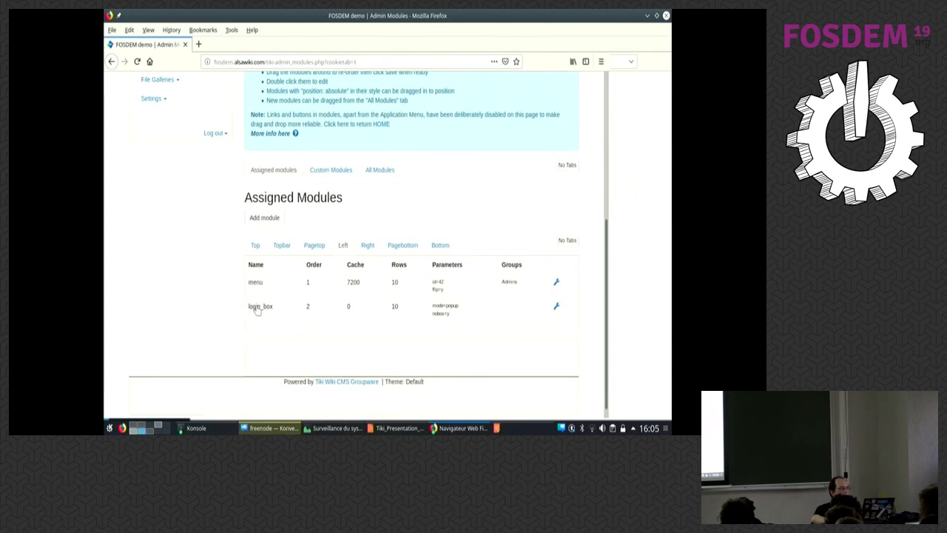
pyautogui.doubleClick(258, 307)
pyautogui.click(298, 218)
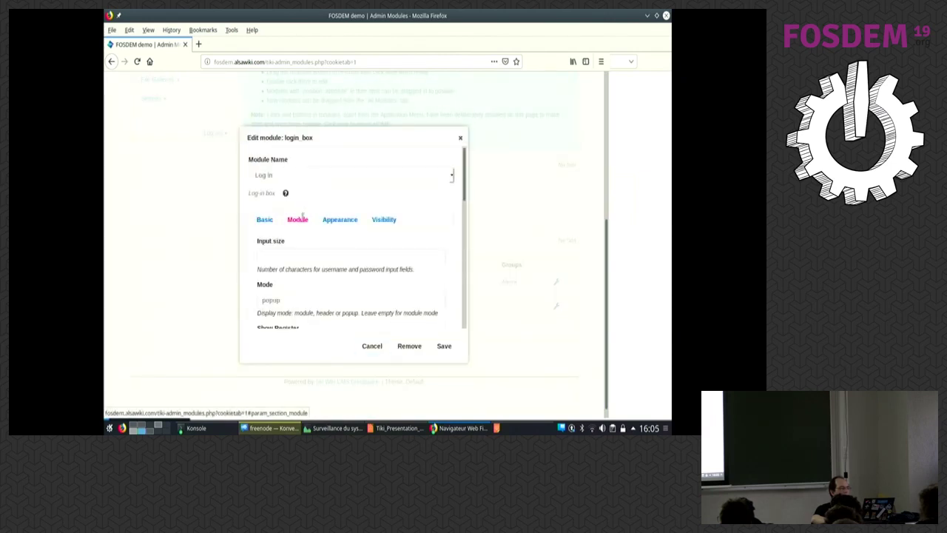
pyautogui.scroll(-2, 271, 251)
pyautogui.doubleClick(271, 249)
pyautogui.press('BackSpace')
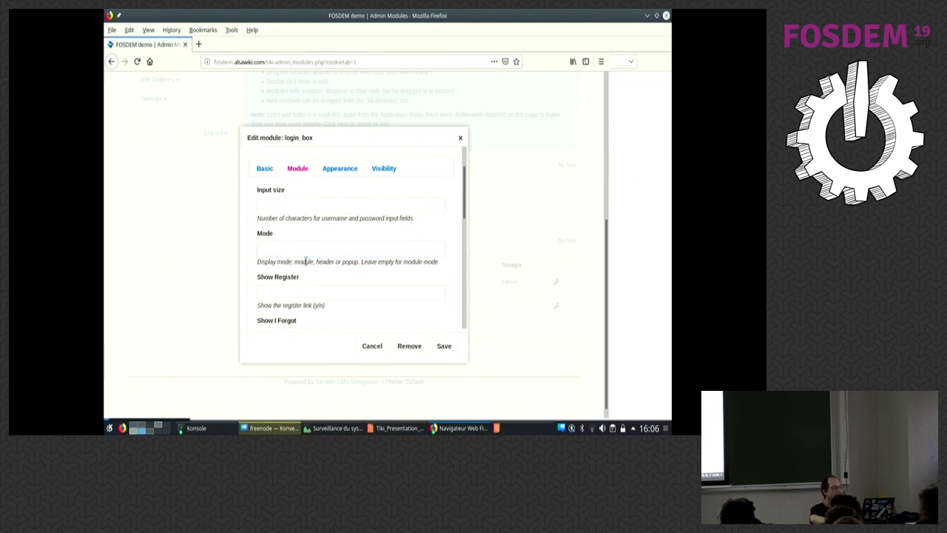
pyautogui.middleClick(304, 251)
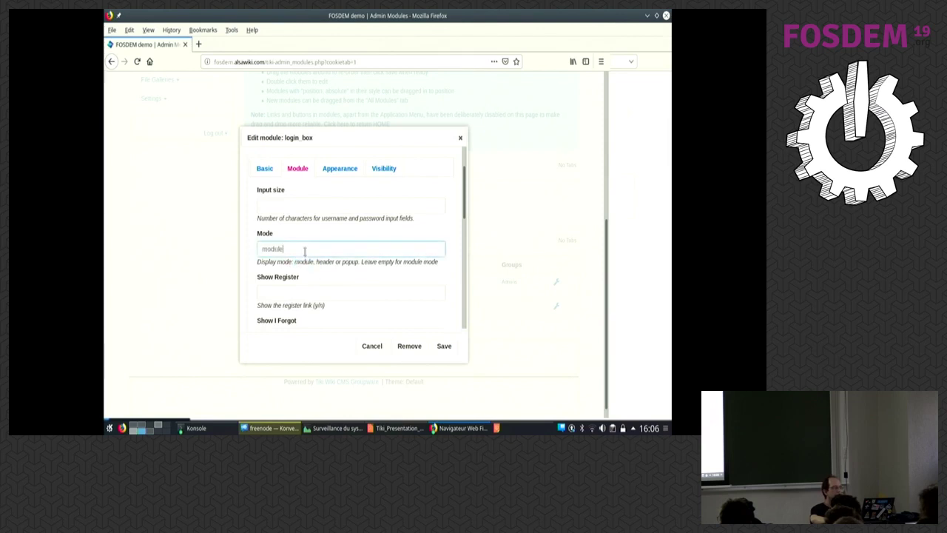
pyautogui.click(444, 345)
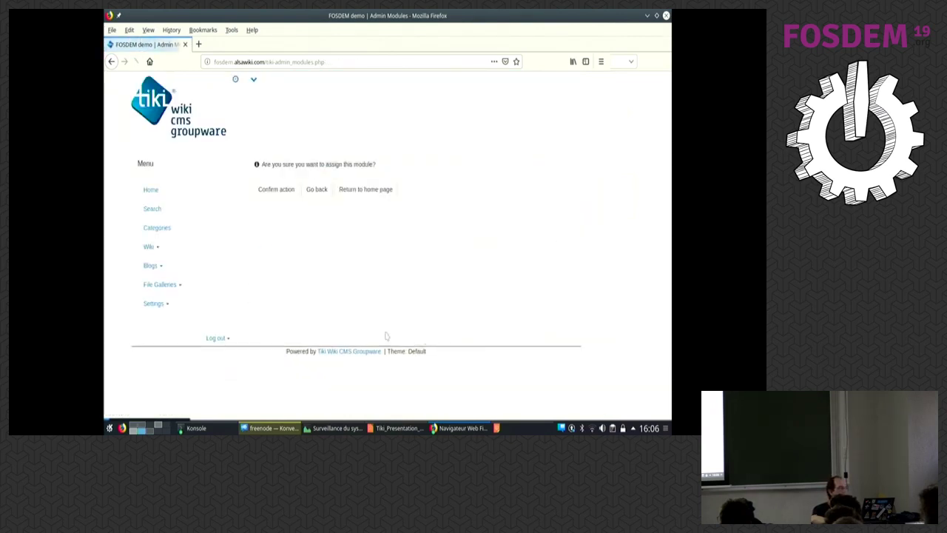
pyautogui.click(276, 190)
# - Move the login box above the Menu module in the left column and save the new module order
pyautogui.scroll(-1, 290, 282)
pyautogui.scroll(-5, 290, 282)
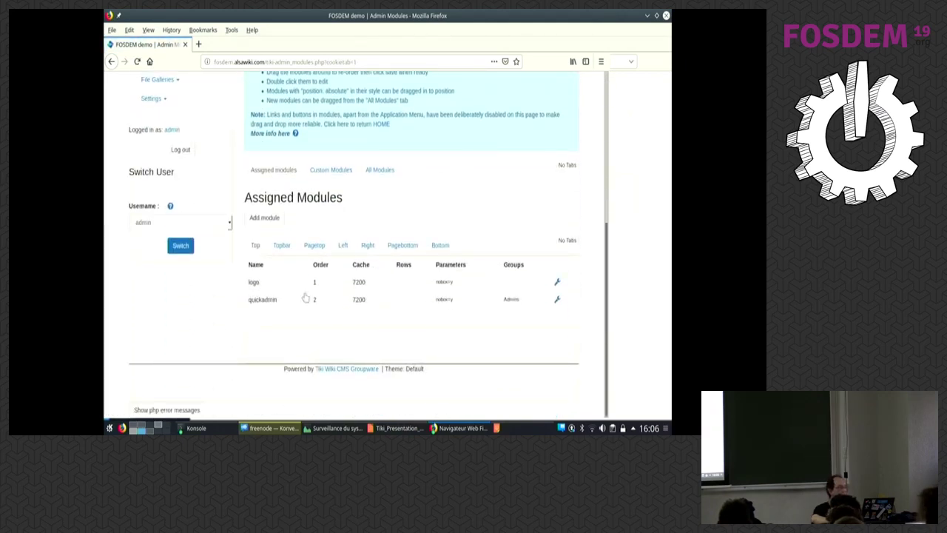
pyautogui.moveTo(206, 171); pyautogui.dragTo(220, 107)
pyautogui.scroll(2, 207, 171)
pyautogui.scroll(3, 266, 215)
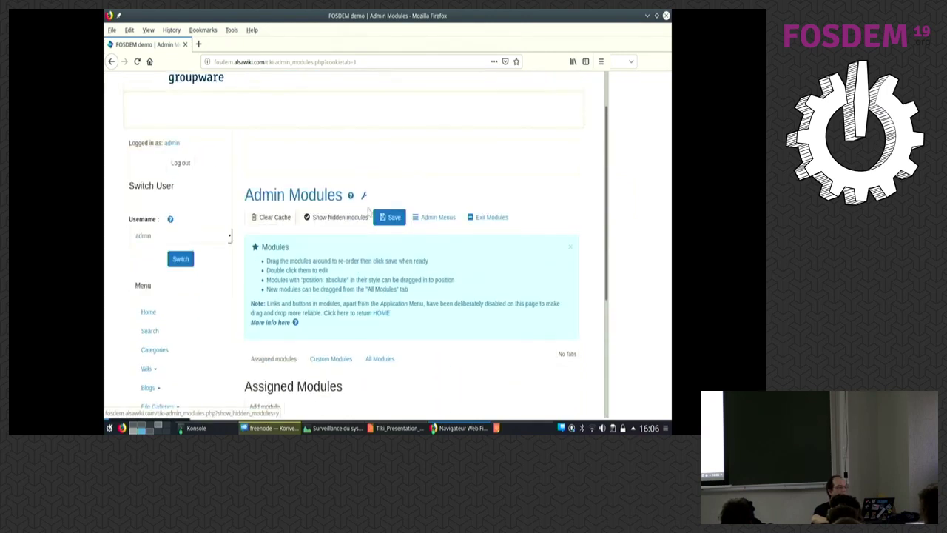
pyautogui.click(391, 217)
# - Start assigning a new module, choose Since Last Visit as its name and load its module options
pyautogui.scroll(-6, 341, 266)
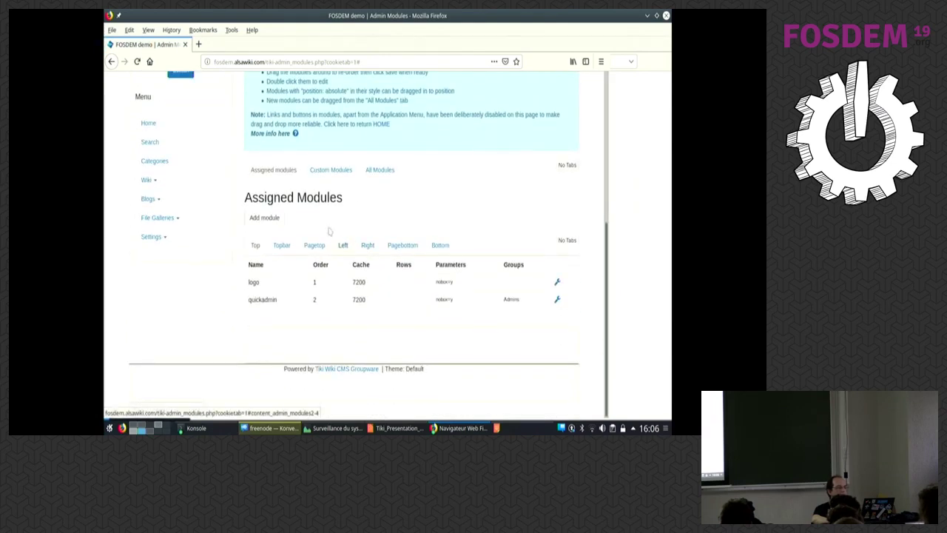
pyautogui.click(285, 225)
pyautogui.scroll(-3, 352, 262)
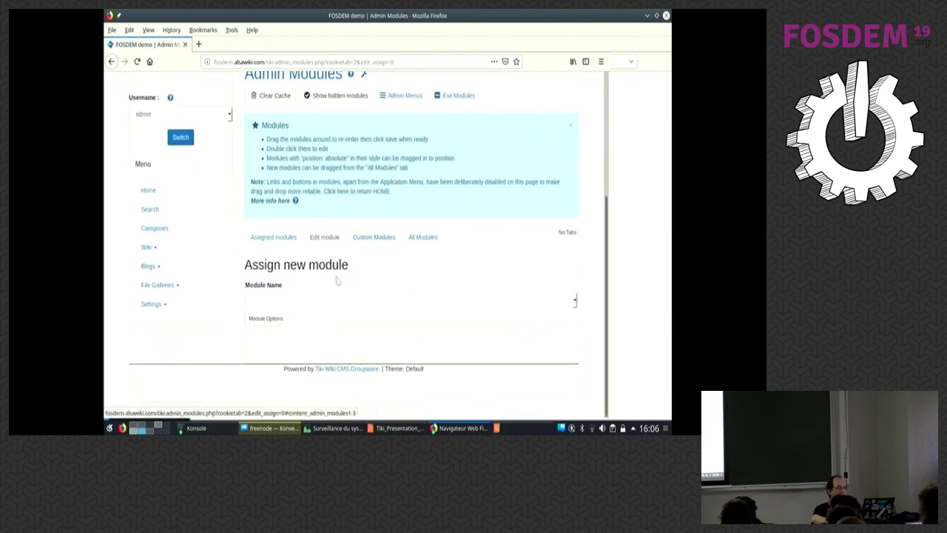
pyautogui.click(317, 302)
pyautogui.write('si')
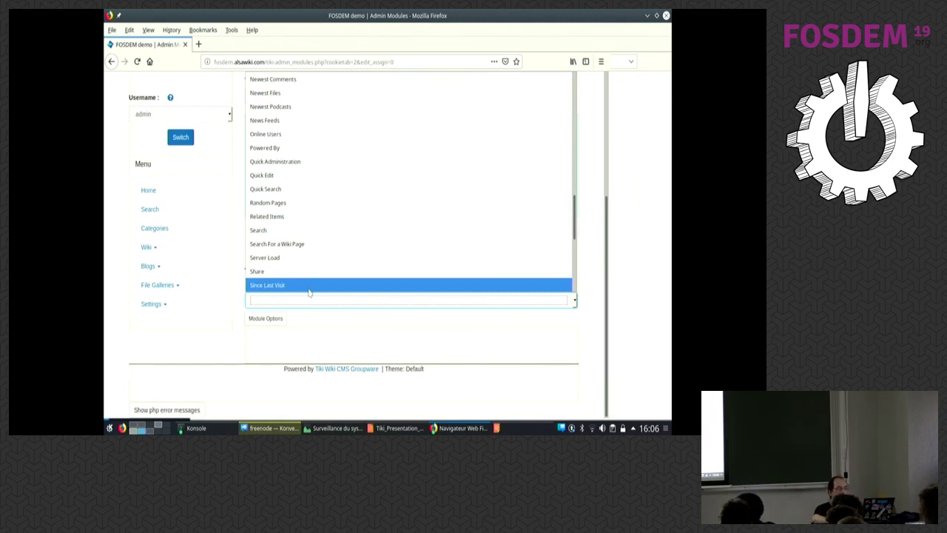
pyautogui.click(309, 289)
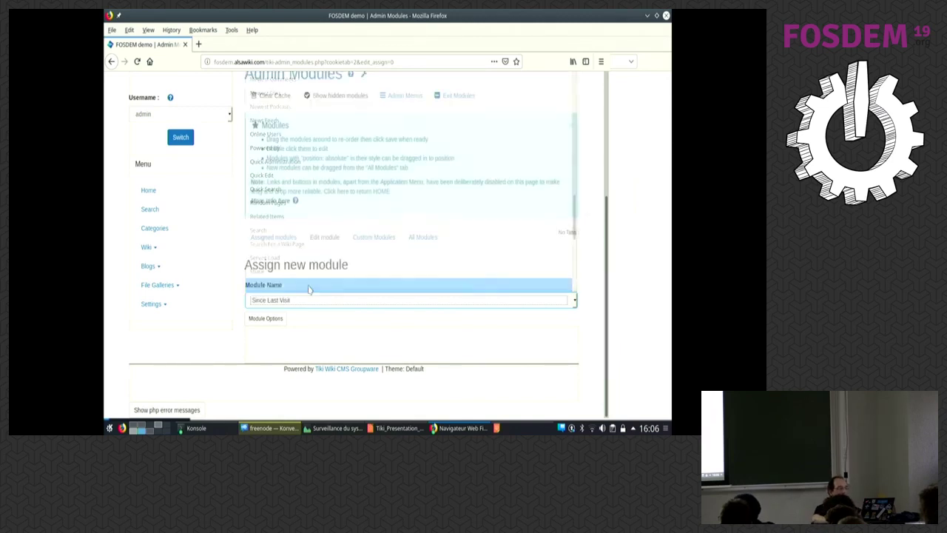
pyautogui.click(278, 318)
pyautogui.scroll(-3, 268, 254)
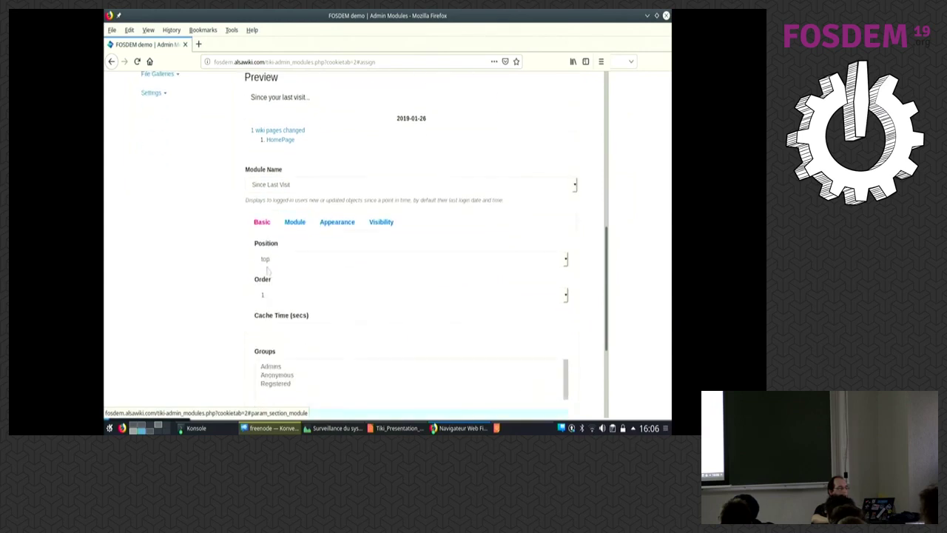
# - Place the Since Last Visit module in the right position for the Registered group, assign it and confirm
pyautogui.click(270, 259)
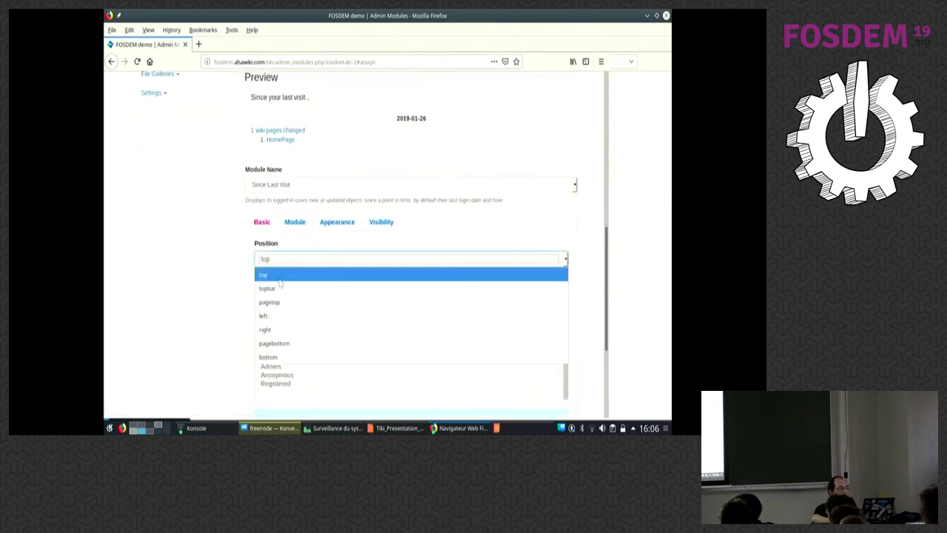
pyautogui.click(289, 330)
pyautogui.scroll(-3, 257, 306)
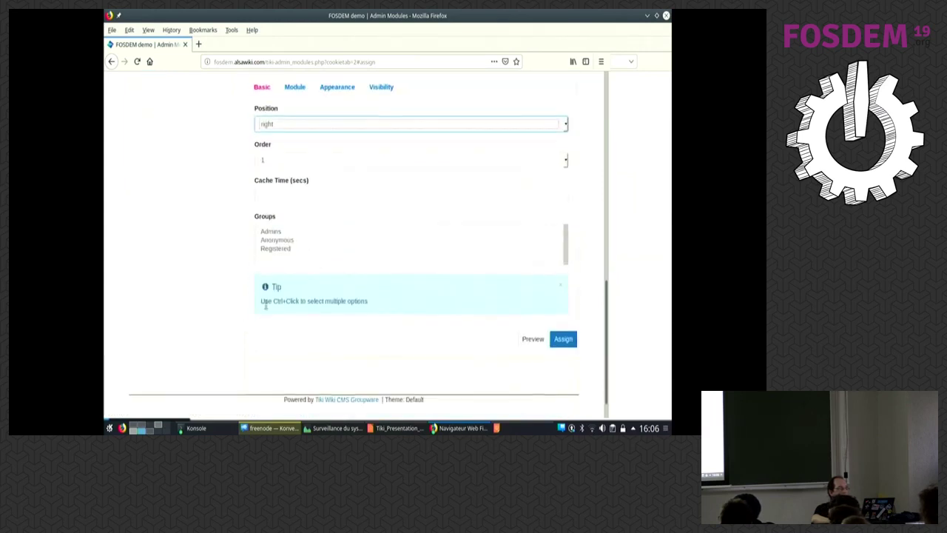
pyautogui.click(294, 244)
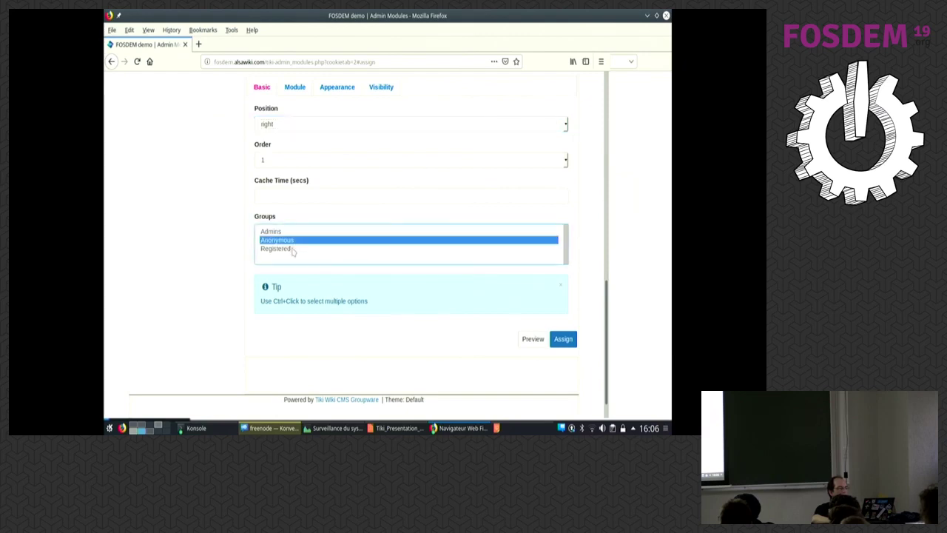
pyautogui.click(293, 250)
pyautogui.click(563, 340)
pyautogui.click(273, 190)
# - Start assigning another new module, choose Search as its name and load its module options
pyautogui.scroll(-3, 320, 300)
pyautogui.scroll(-1, 320, 298)
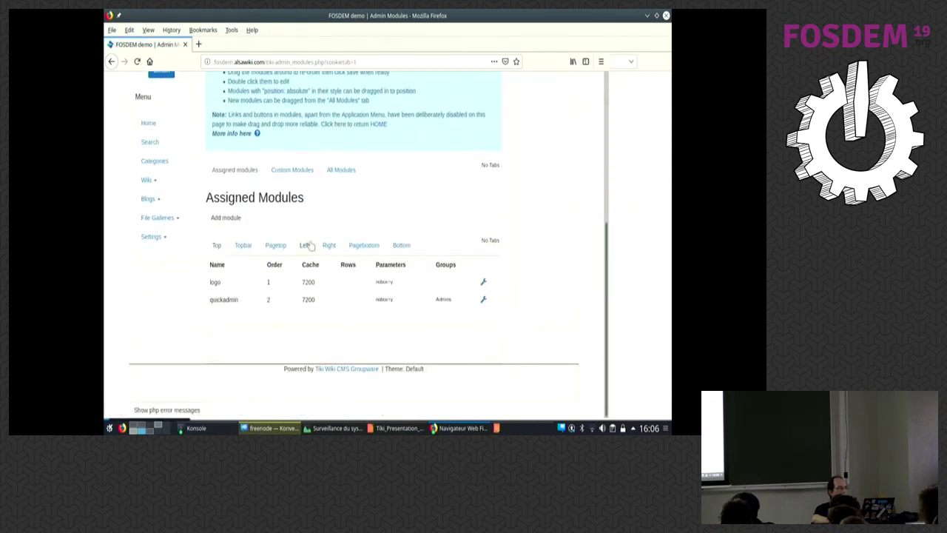
pyautogui.click(227, 218)
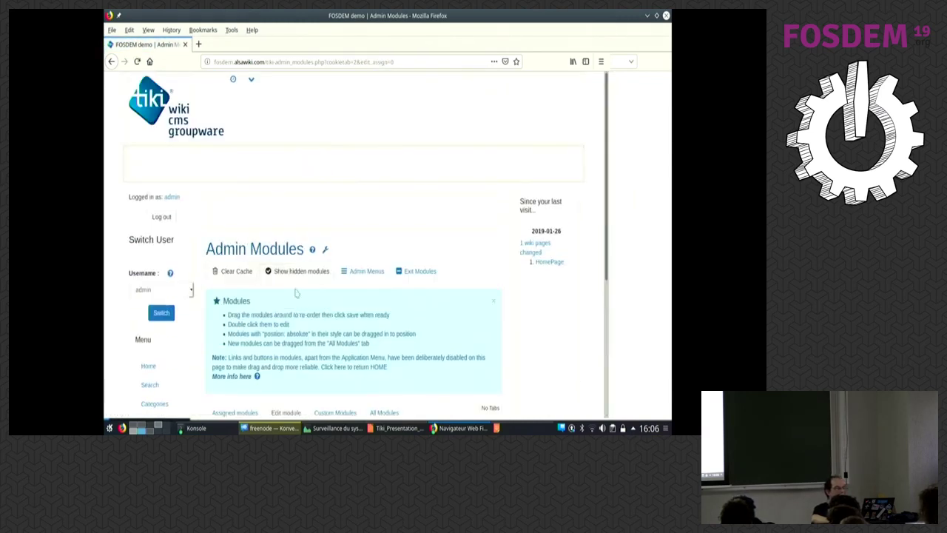
pyautogui.scroll(-4, 318, 355)
pyautogui.scroll(-1, 318, 355)
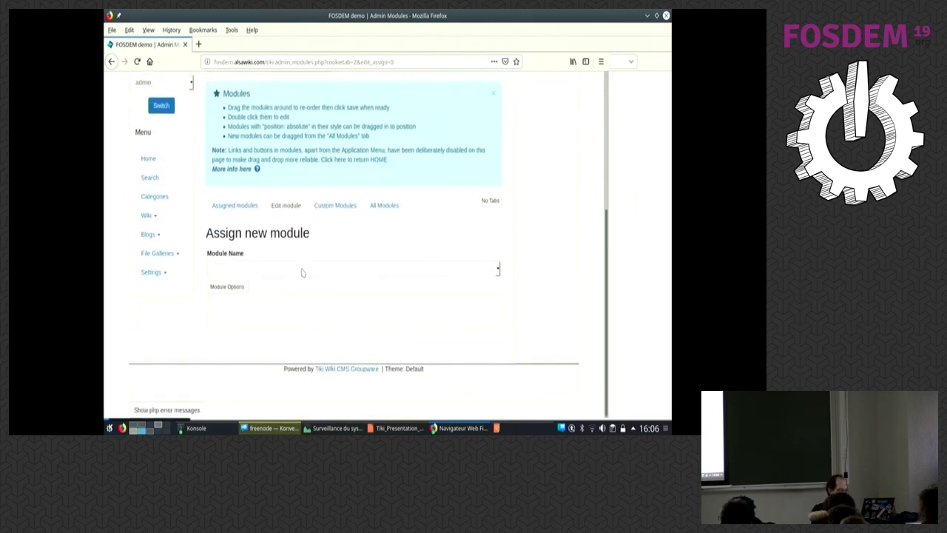
pyautogui.click(302, 271)
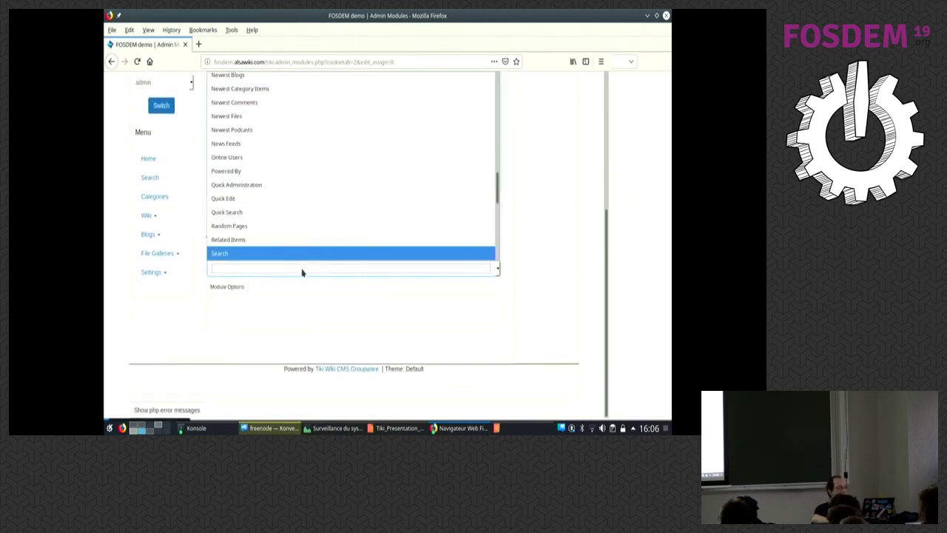
pyautogui.click(306, 255)
pyautogui.click(228, 287)
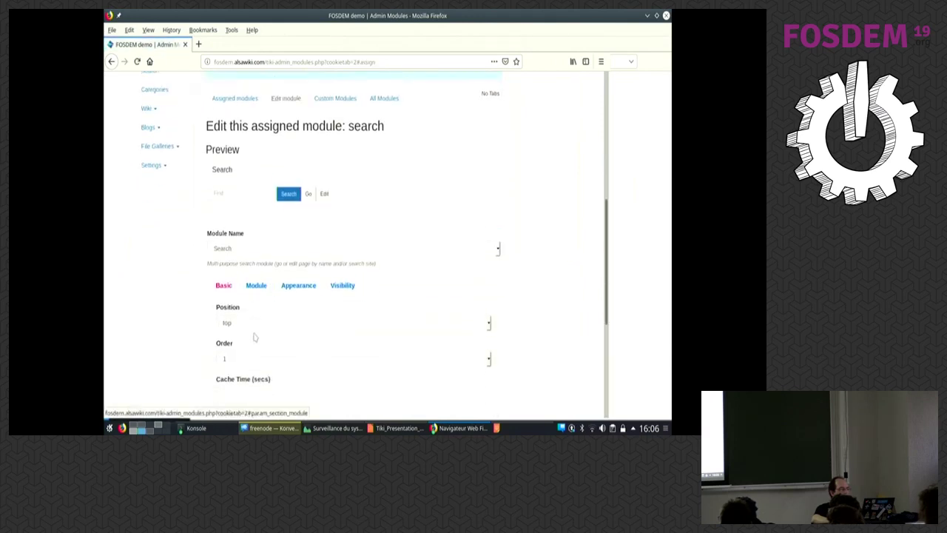
# - Set the Search module to position right, order 3 and group Registered, assign it and confirm
pyautogui.click(264, 281)
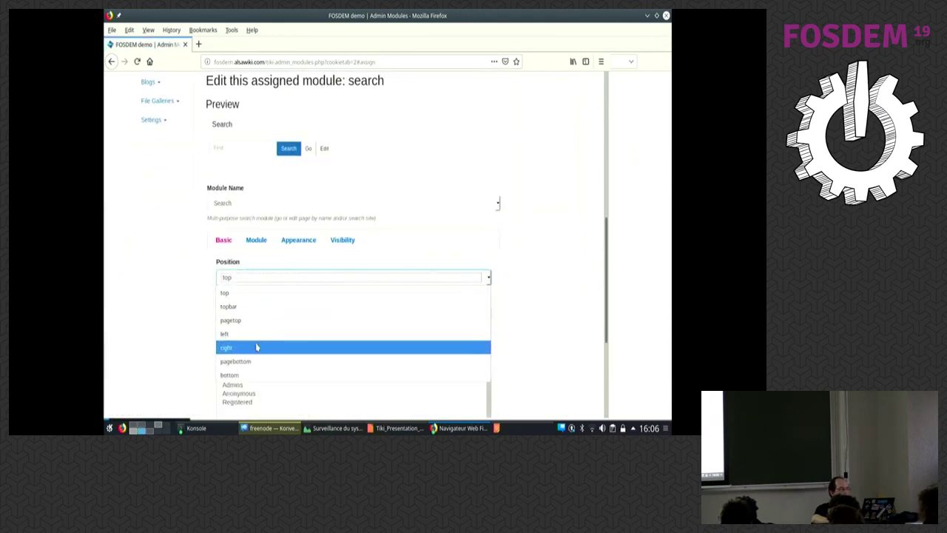
pyautogui.click(256, 343)
pyautogui.click(252, 313)
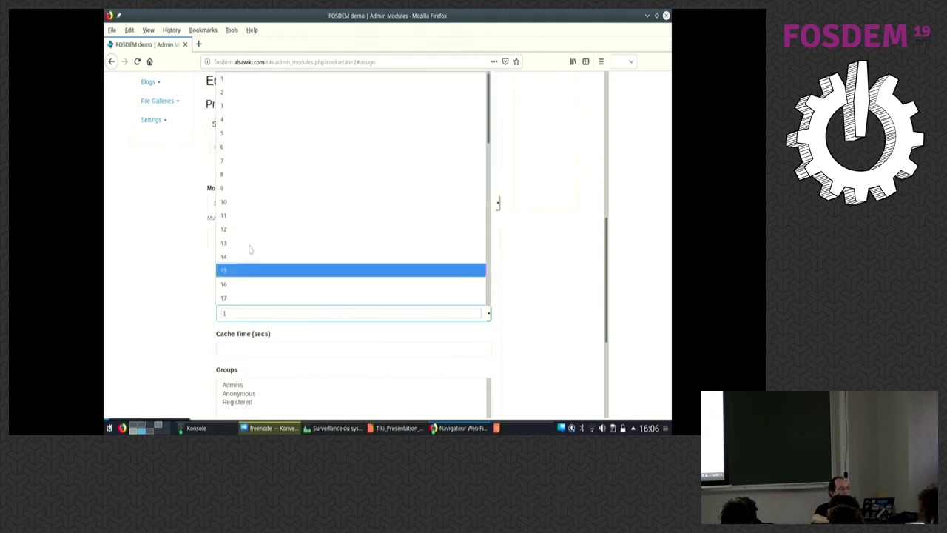
pyautogui.click(260, 116)
pyautogui.scroll(-5, 339, 271)
pyautogui.click(244, 241)
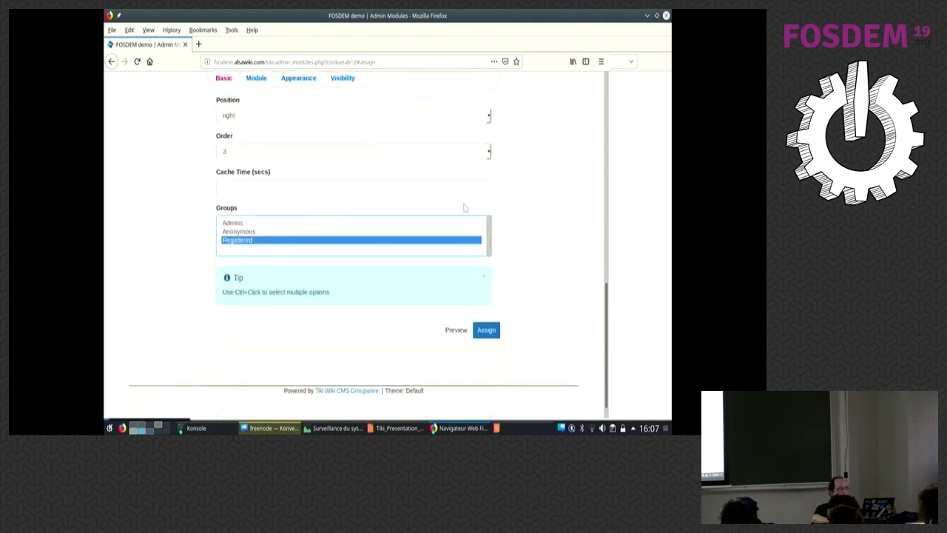
pyautogui.click(486, 331)
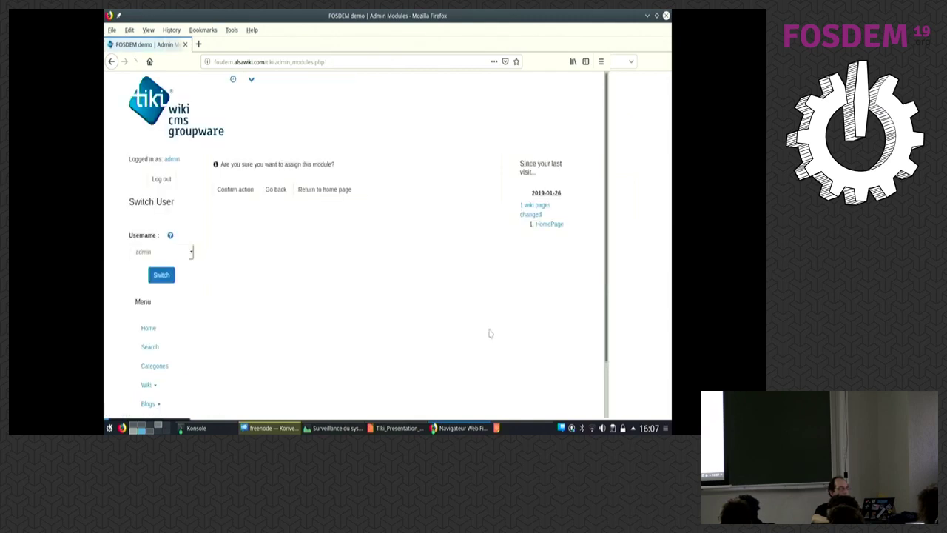
pyautogui.click(235, 190)
# - Exit module administration and compare the HomePage as admin with the logged-out visitor's view in the other browser window
pyautogui.click(414, 271)
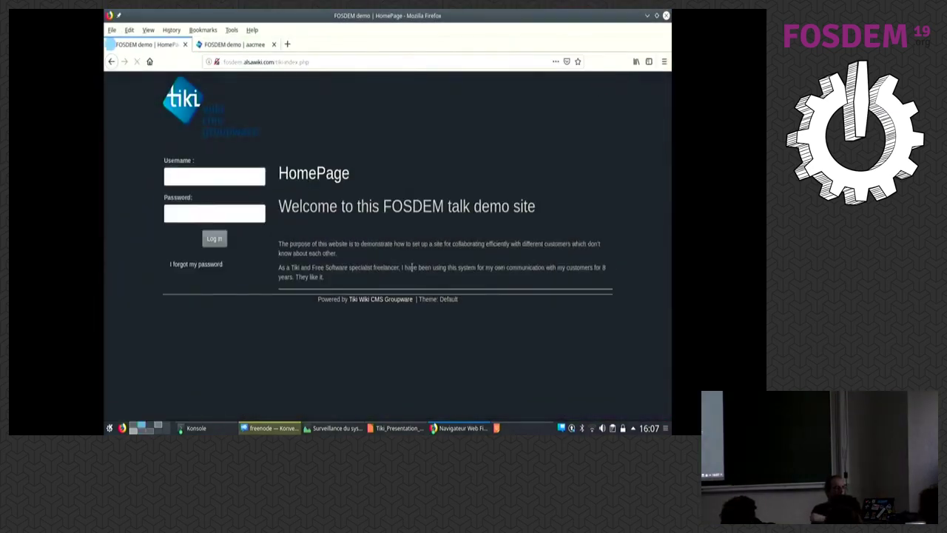
pyautogui.click(381, 246)
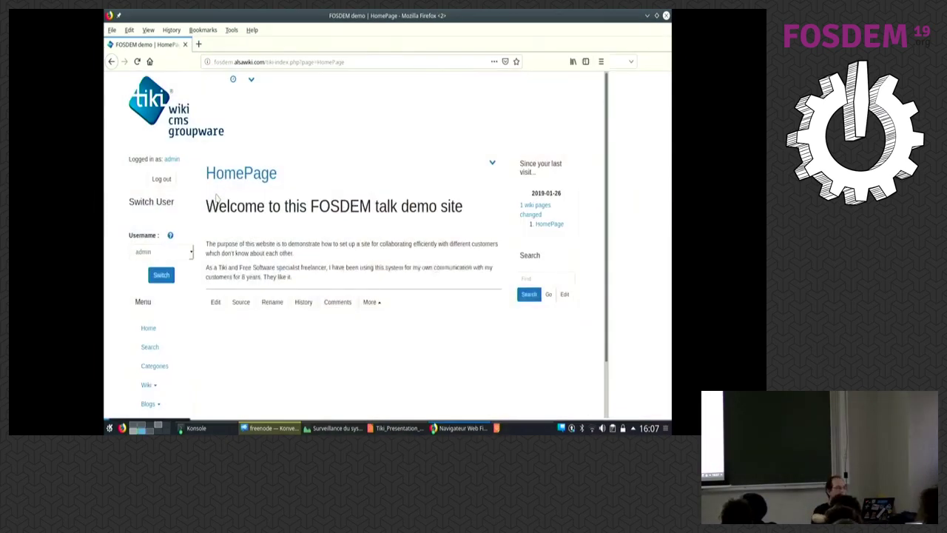
pyautogui.hotkey('alt', 'Tab')
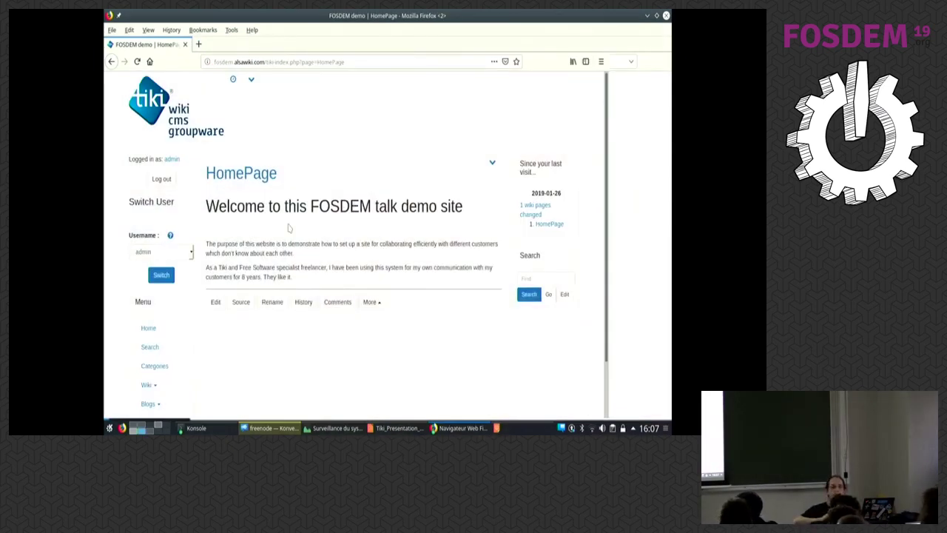
pyautogui.hotkey('alt', 'Tab')
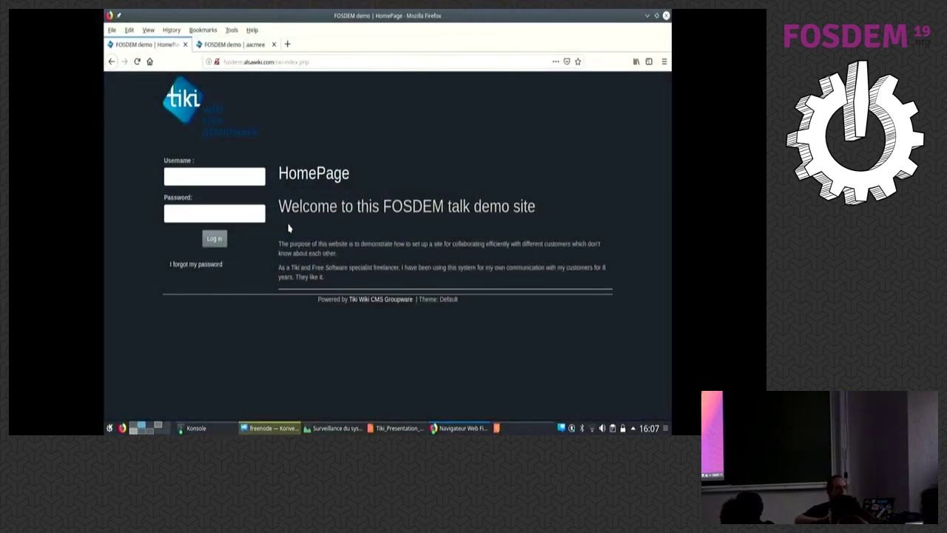
# - Switch to the Making of page and review the instructions for creating the AACMEE Corp workspace
pyautogui.hotkey('alt', 'Tab')
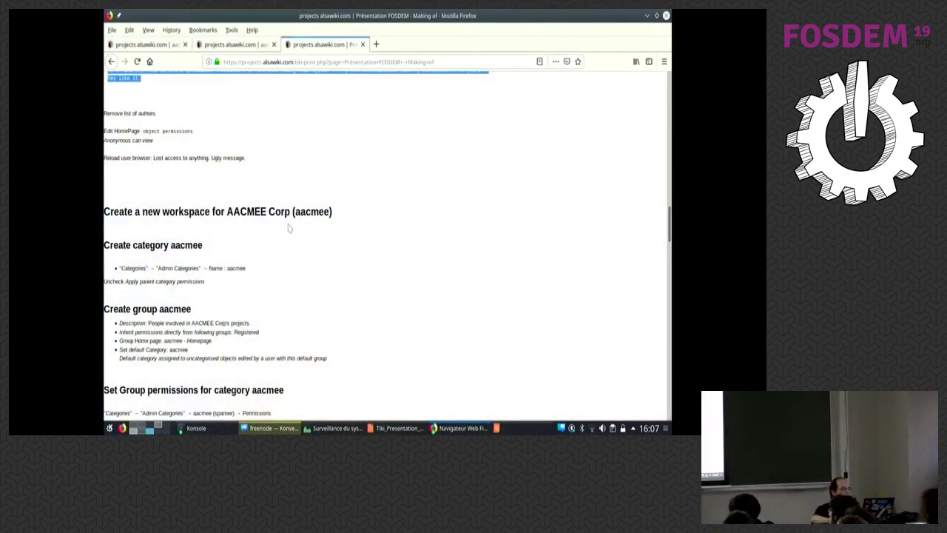
pyautogui.scroll(-10, 289, 228)
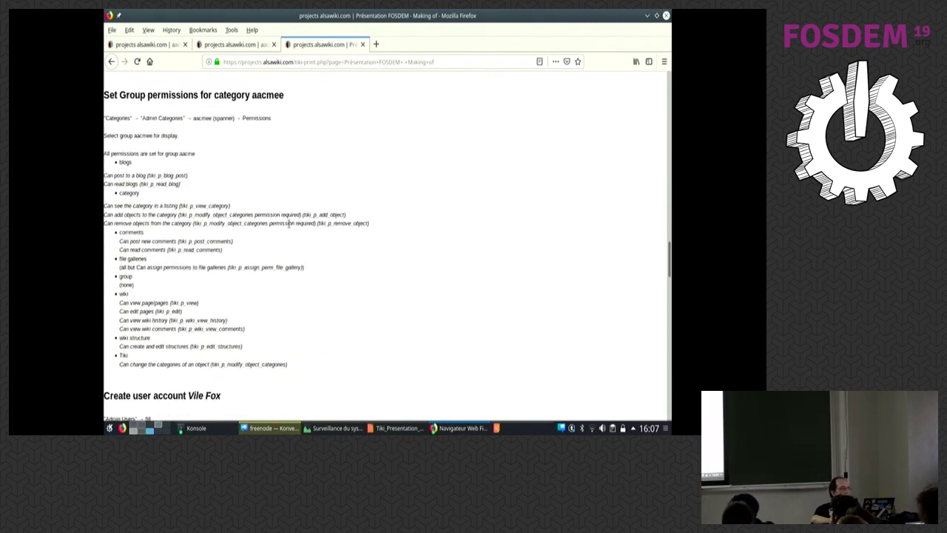
pyautogui.scroll(-5, 288, 223)
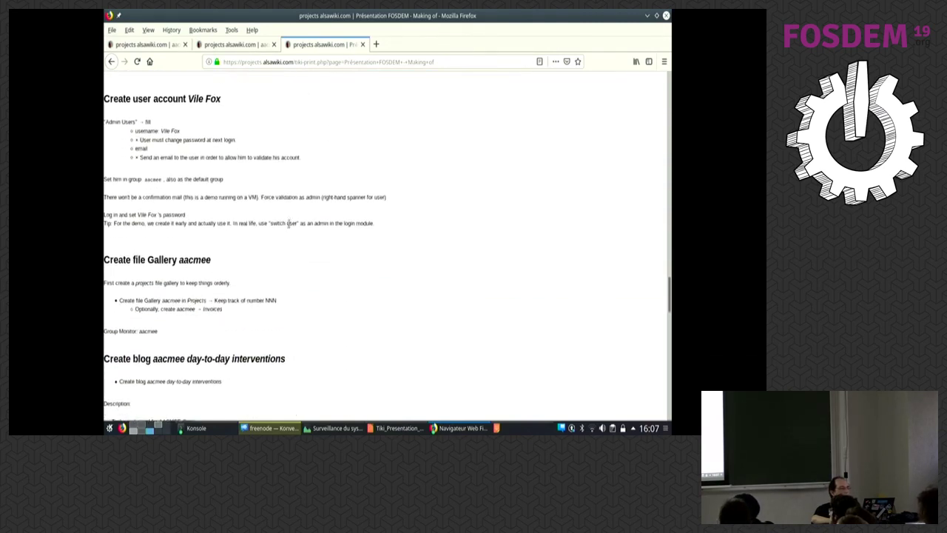
pyautogui.scroll(8, 289, 227)
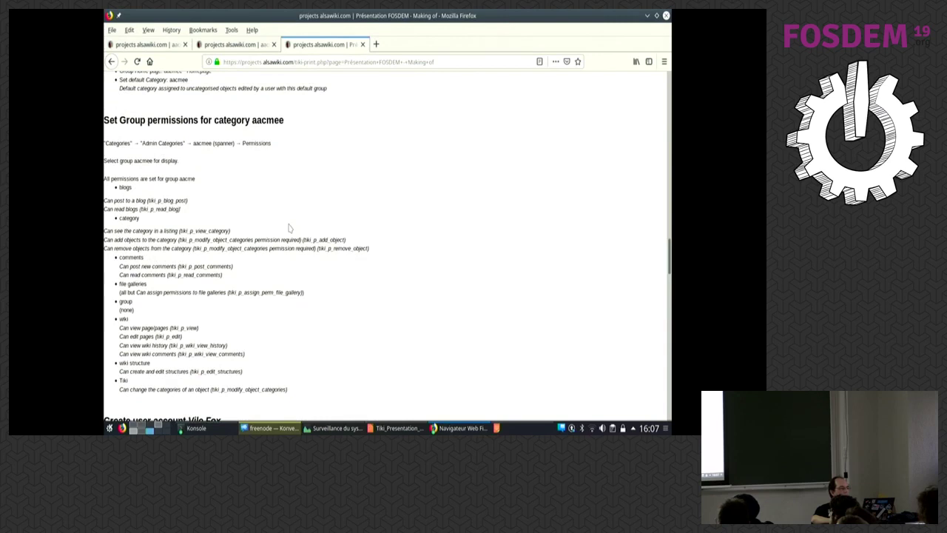
pyautogui.scroll(3, 289, 228)
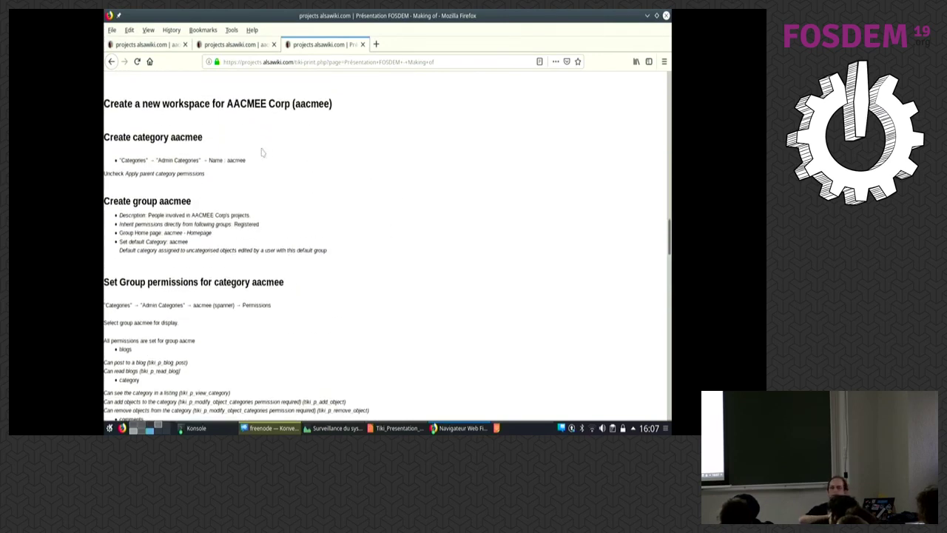
# - Return to the admin window of the demo site, open category administration and save a new category named aacmee under Top
pyautogui.hotkey('alt', 'Tab')
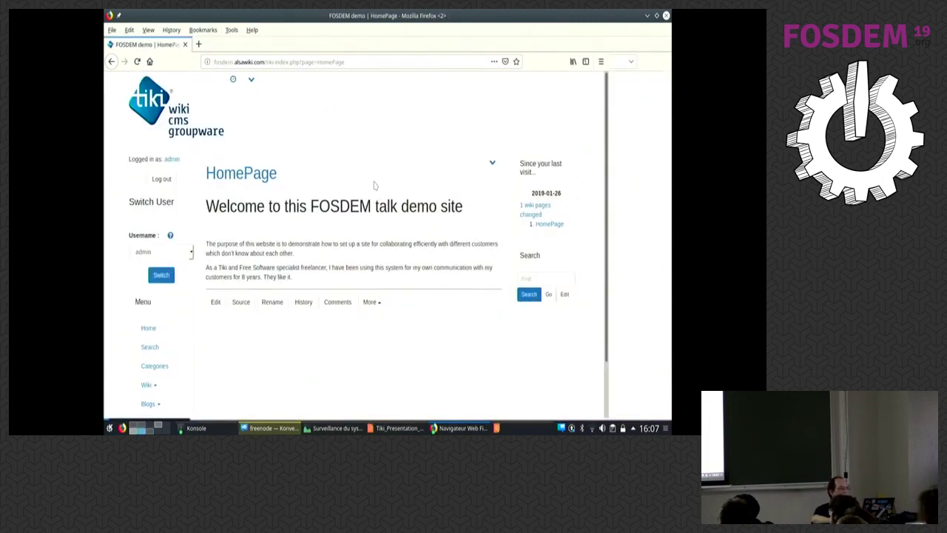
pyautogui.scroll(-2, 374, 185)
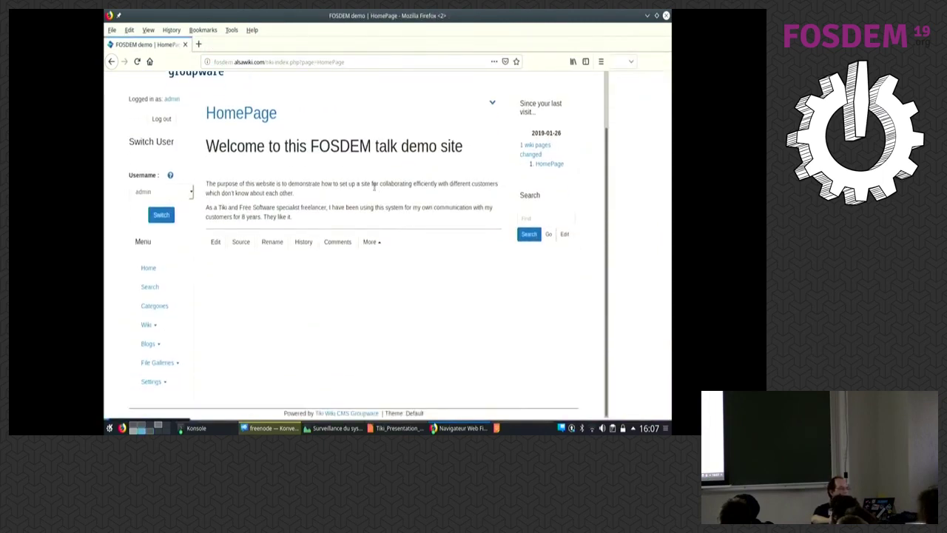
pyautogui.click(155, 305)
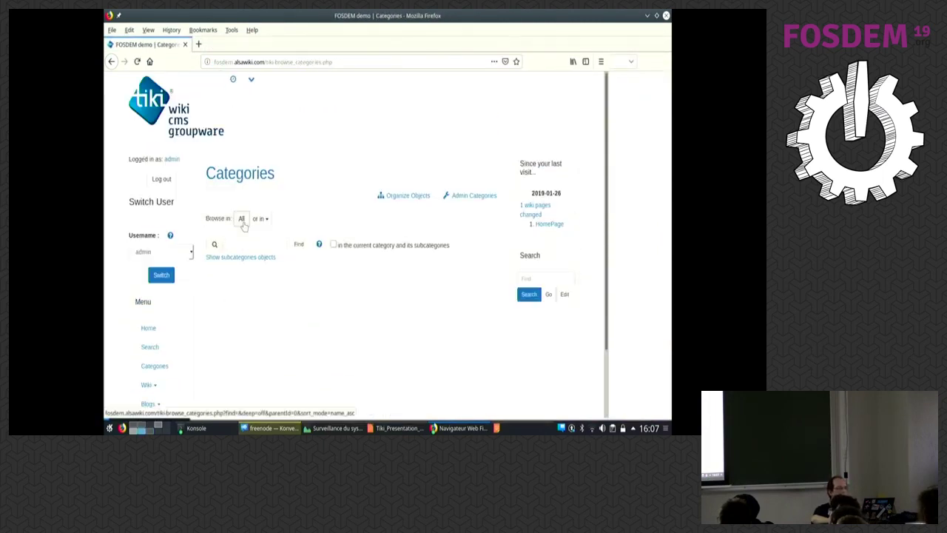
pyautogui.click(477, 196)
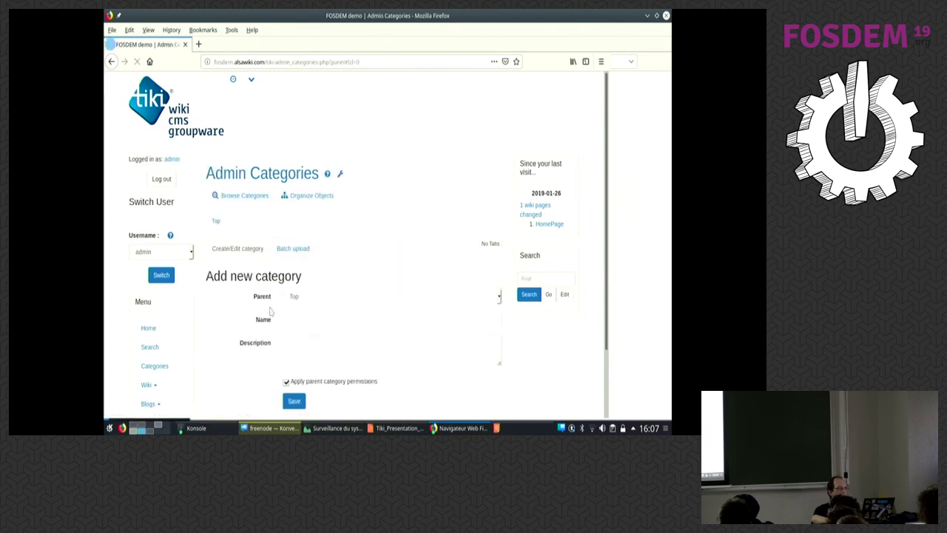
pyautogui.click(326, 320)
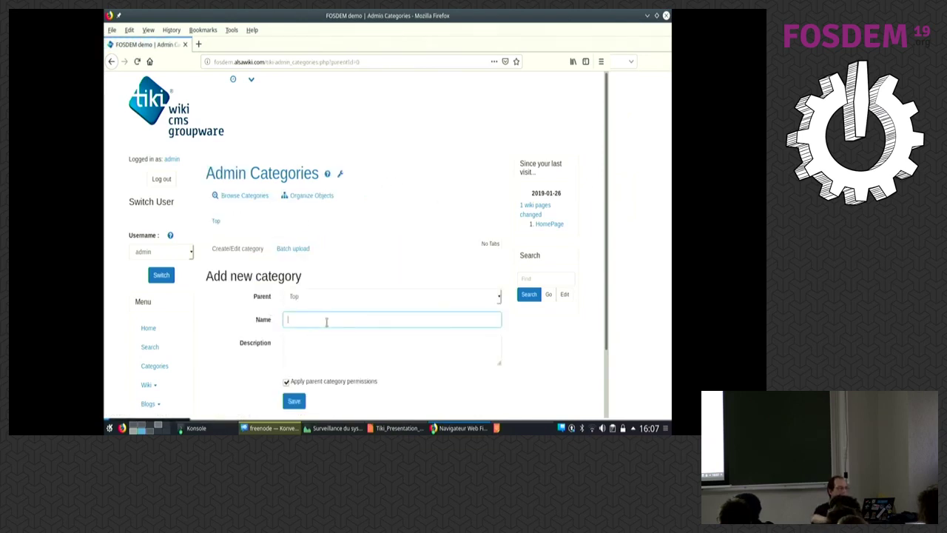
pyautogui.click(327, 322)
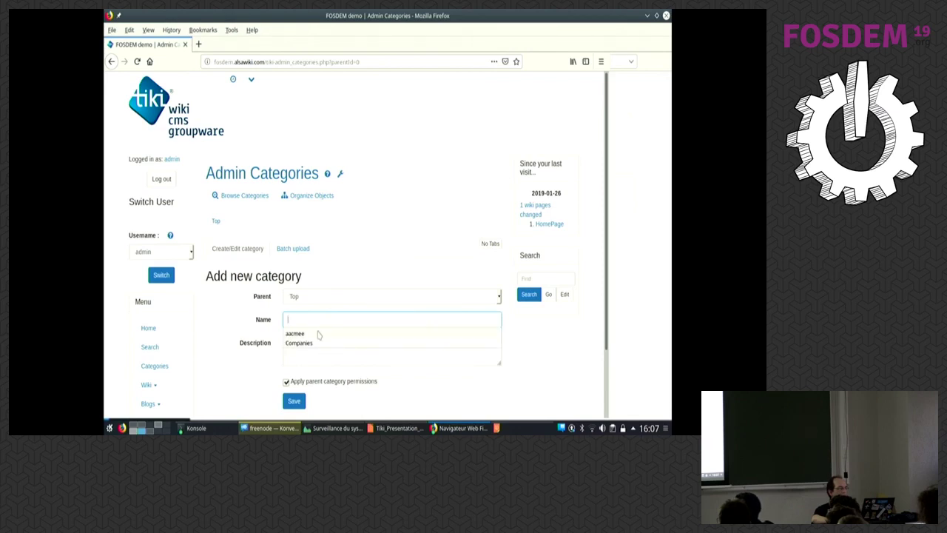
pyautogui.click(319, 334)
pyautogui.click(293, 401)
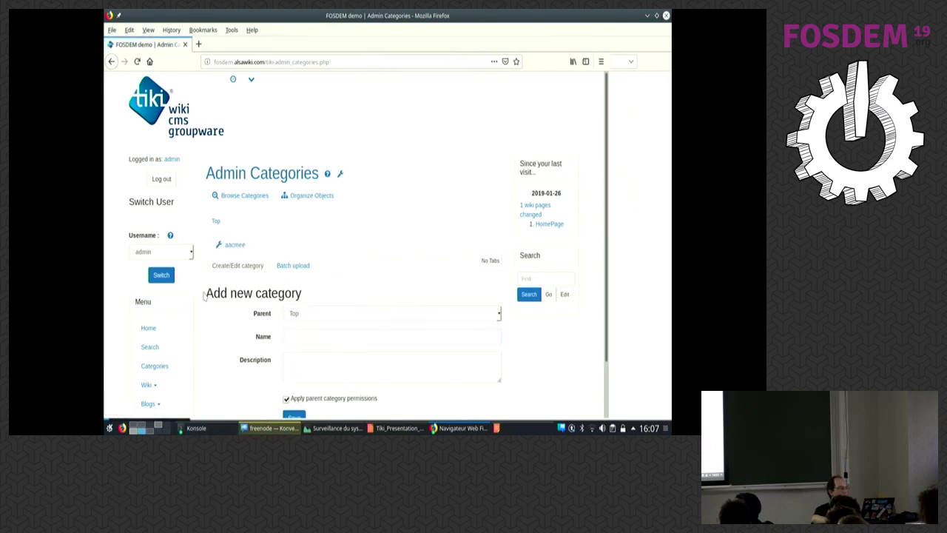
# - Begin a new group in group administration, named aacmee and inheriting permissions from Registered
pyautogui.scroll(-2, 204, 296)
pyautogui.scroll(2, 188, 328)
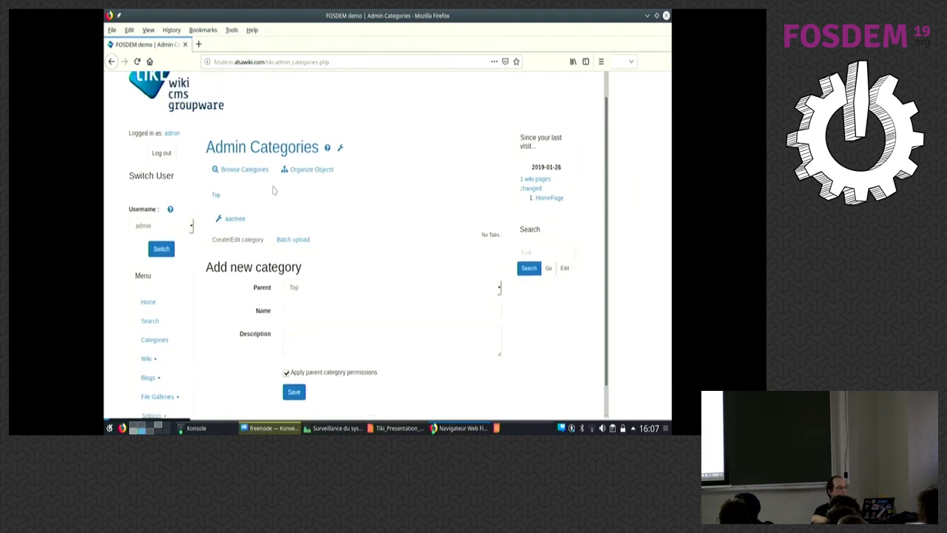
pyautogui.click(251, 80)
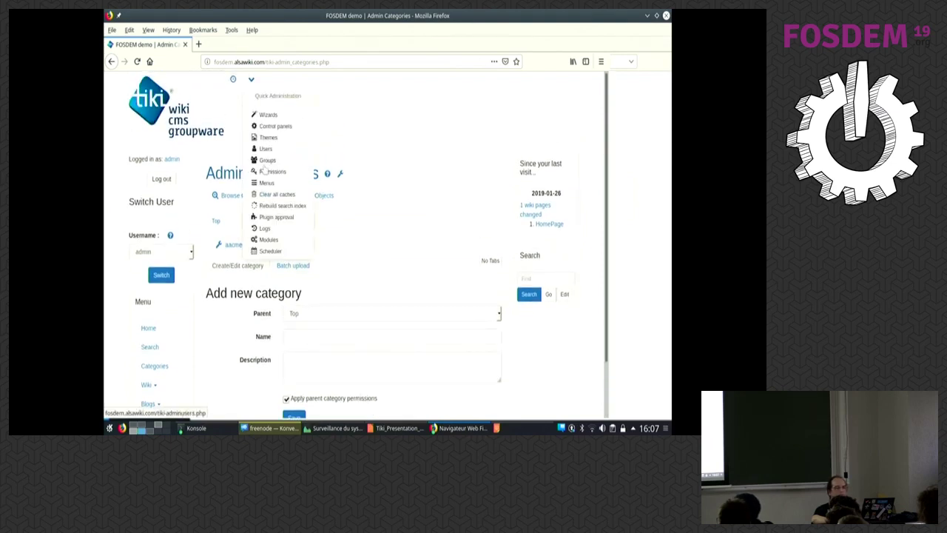
pyautogui.click(265, 159)
pyautogui.scroll(-2, 298, 259)
pyautogui.click(252, 164)
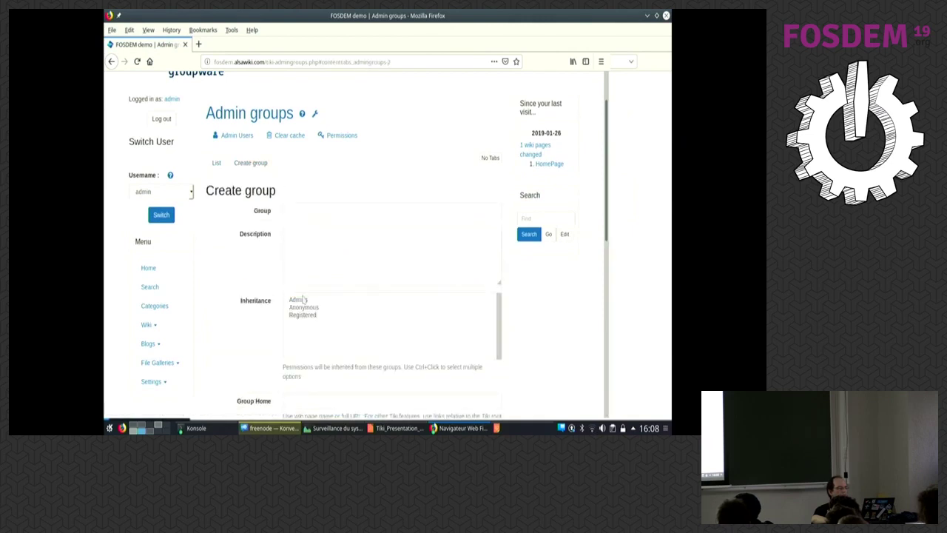
pyautogui.click(310, 212)
pyautogui.click(300, 225)
pyautogui.click(311, 317)
pyautogui.scroll(-5, 181, 326)
# - Copy the group home page name from the Making of page and enter "aacmee - Homepage" as the new group's home
pyautogui.click(304, 240)
pyautogui.hotkey('alt', 'Tab')
pyautogui.scroll(-3, 303, 277)
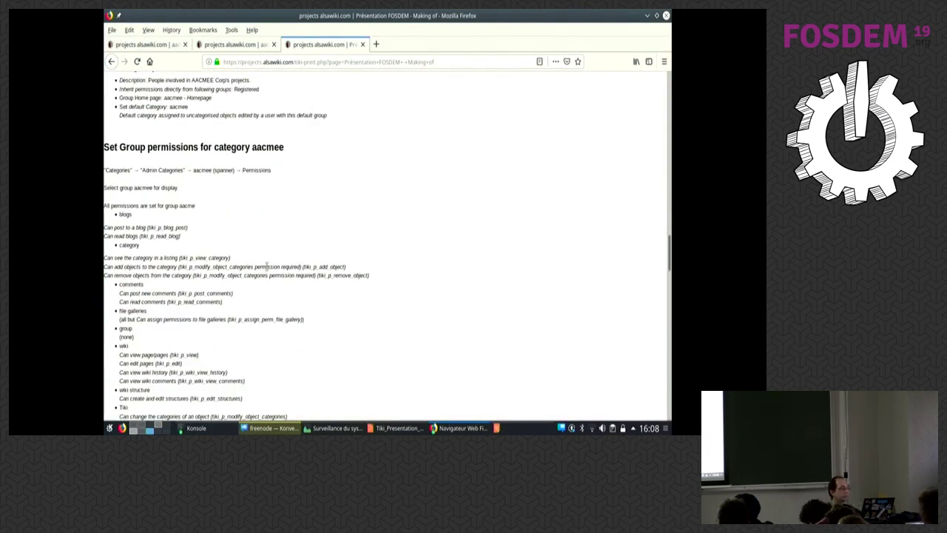
pyautogui.scroll(2, 266, 265)
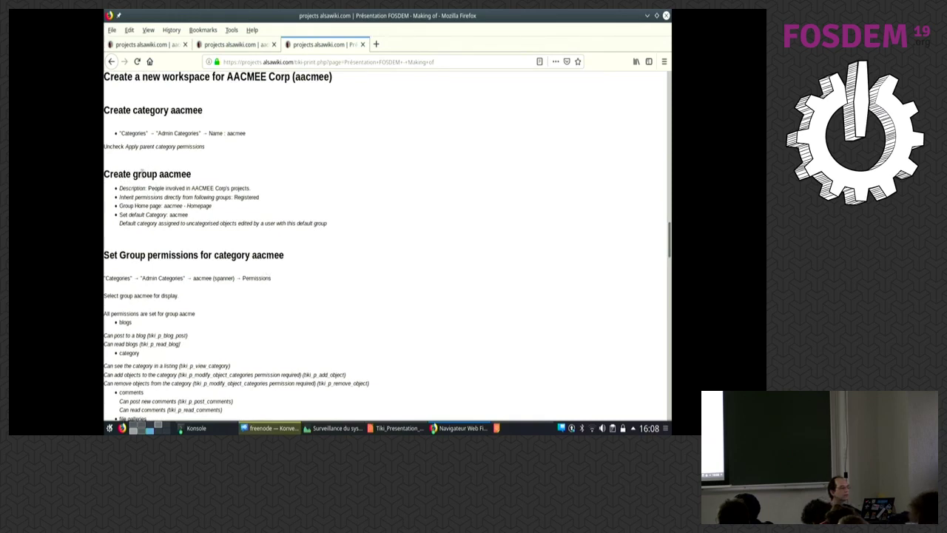
pyautogui.moveTo(163, 206); pyautogui.dragTo(212, 207)
pyautogui.hotkey('ctrl', 'c')
pyautogui.hotkey('alt', 'Tab')
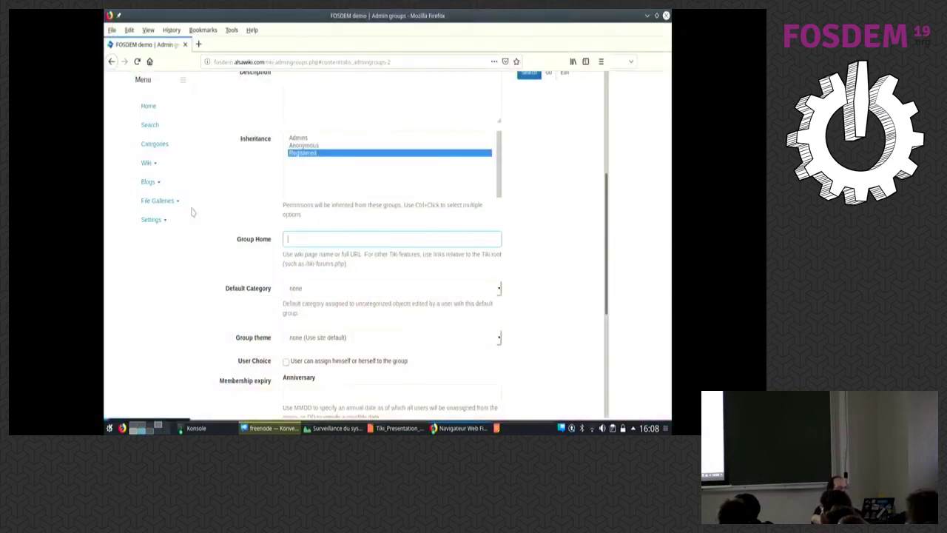
pyautogui.hotkey('ctrl', 'v')
# - Set the group's default category to aacmee, then add the group and confirm its creation
pyautogui.scroll(-3, 319, 222)
pyautogui.click(320, 181)
pyautogui.click(320, 210)
pyautogui.scroll(-3, 259, 265)
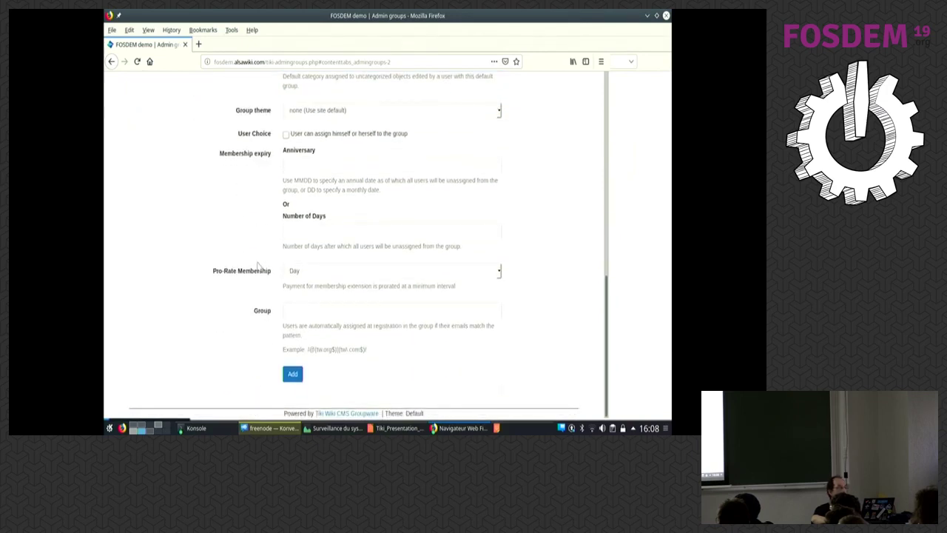
pyautogui.scroll(7, 258, 265)
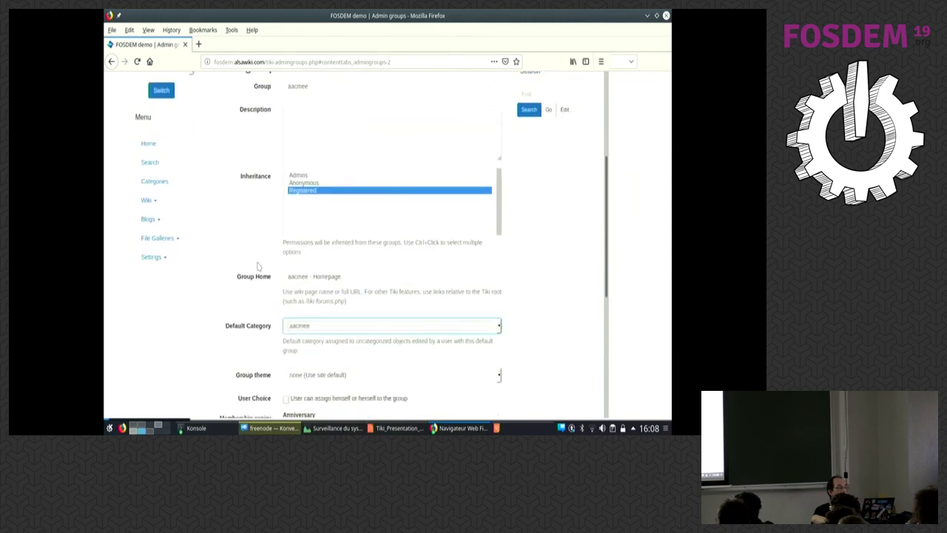
pyautogui.scroll(3, 258, 266)
pyautogui.click(312, 245)
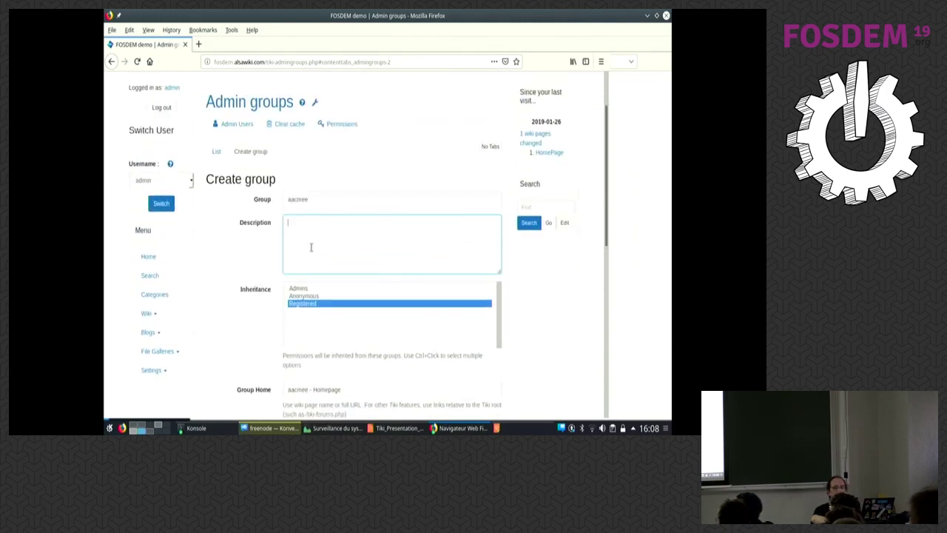
pyautogui.scroll(-1, 311, 245)
pyautogui.scroll(-8, 314, 245)
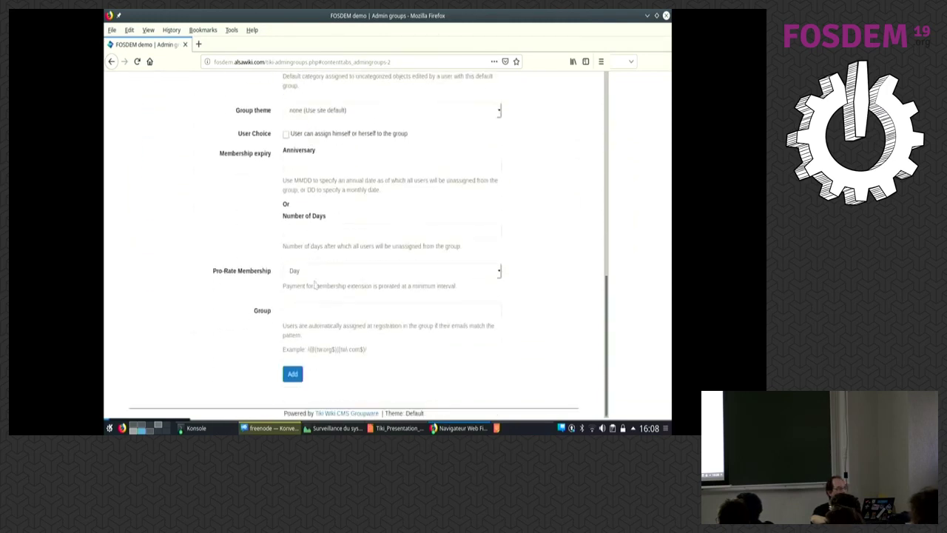
pyautogui.click(293, 374)
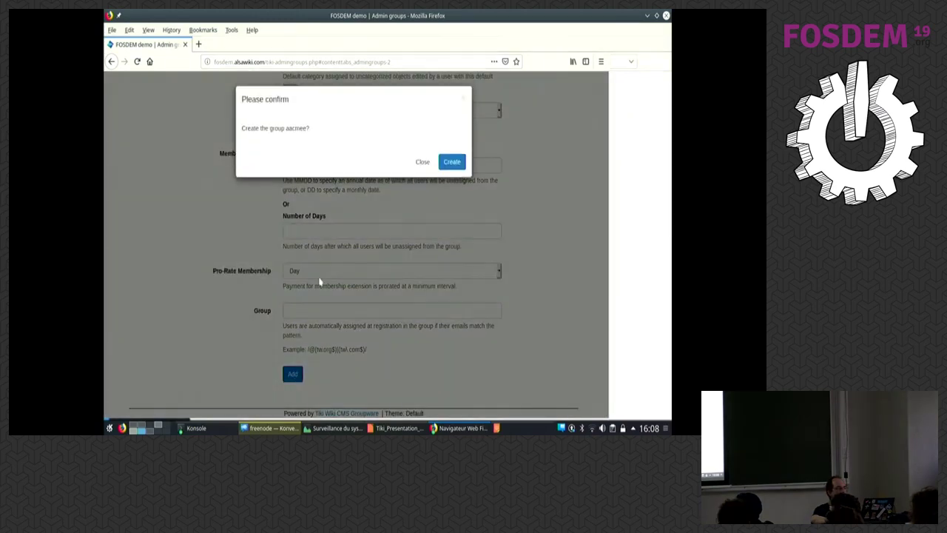
pyautogui.click(462, 161)
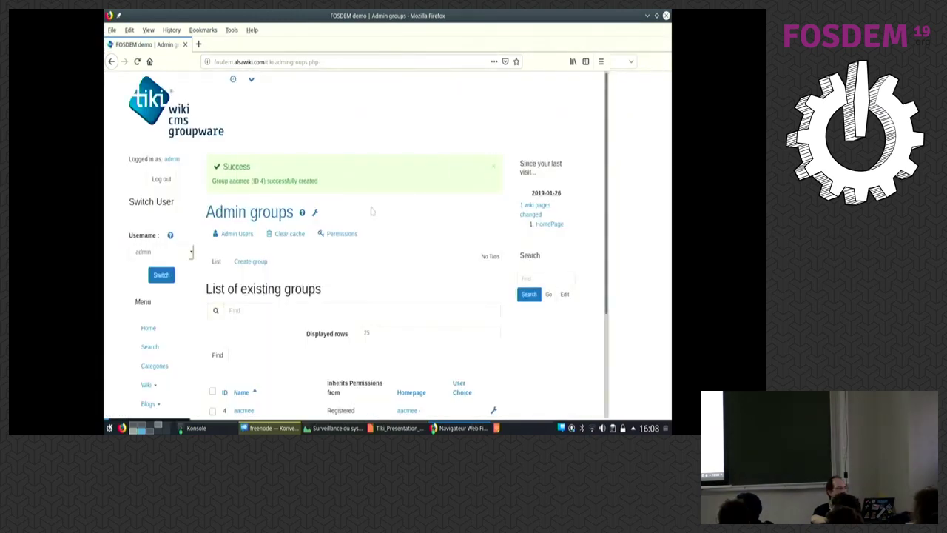
# - Go to category administration and open the permissions of the aacmee category
pyautogui.scroll(-3, 323, 274)
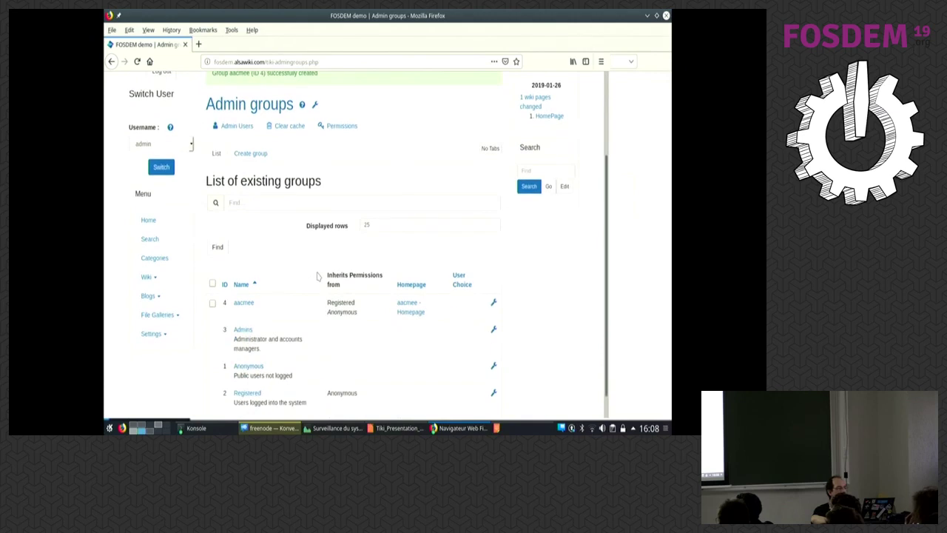
pyautogui.click(157, 258)
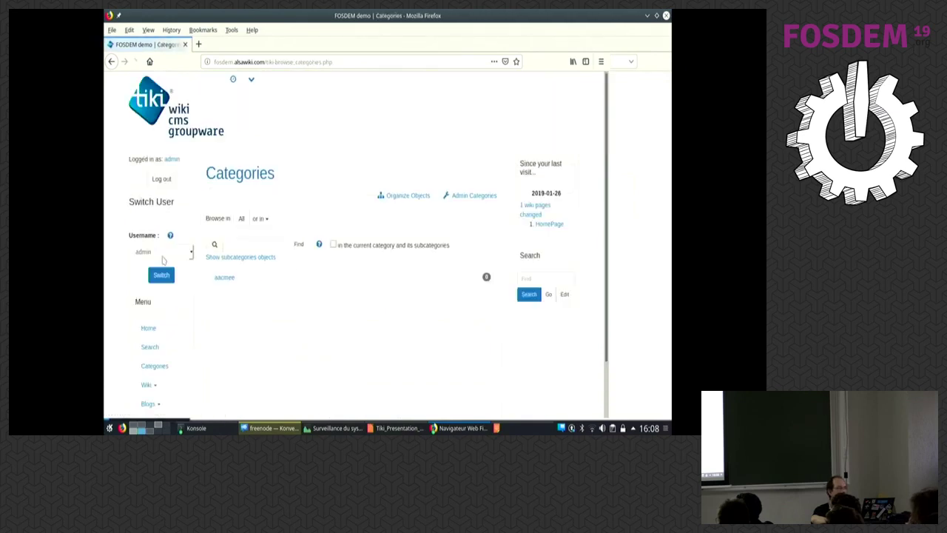
pyautogui.click(467, 197)
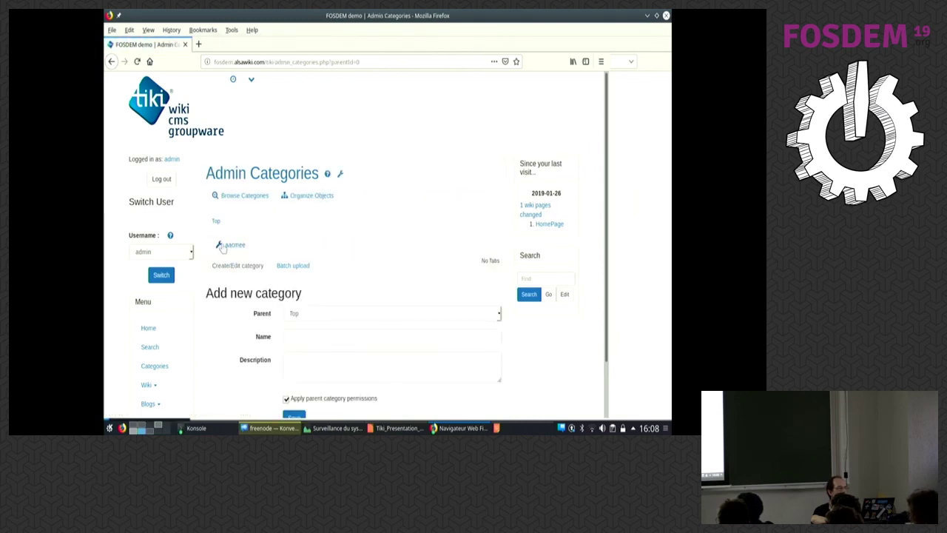
pyautogui.moveTo(221, 250)
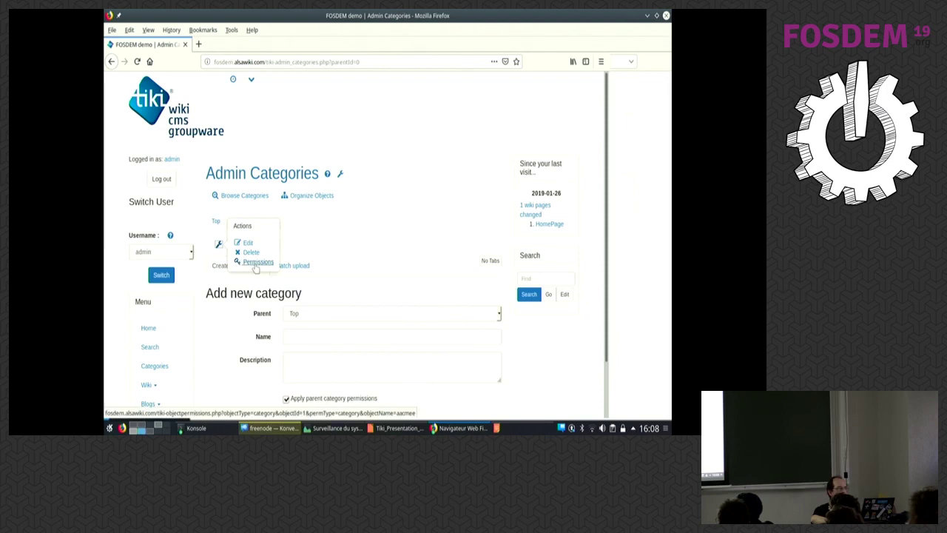
pyautogui.click(254, 264)
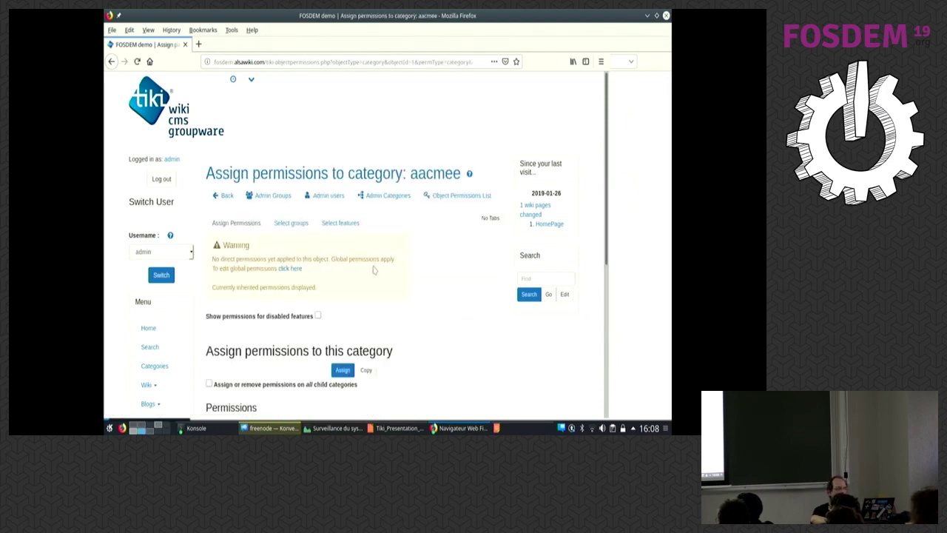
pyautogui.scroll(-5, 374, 270)
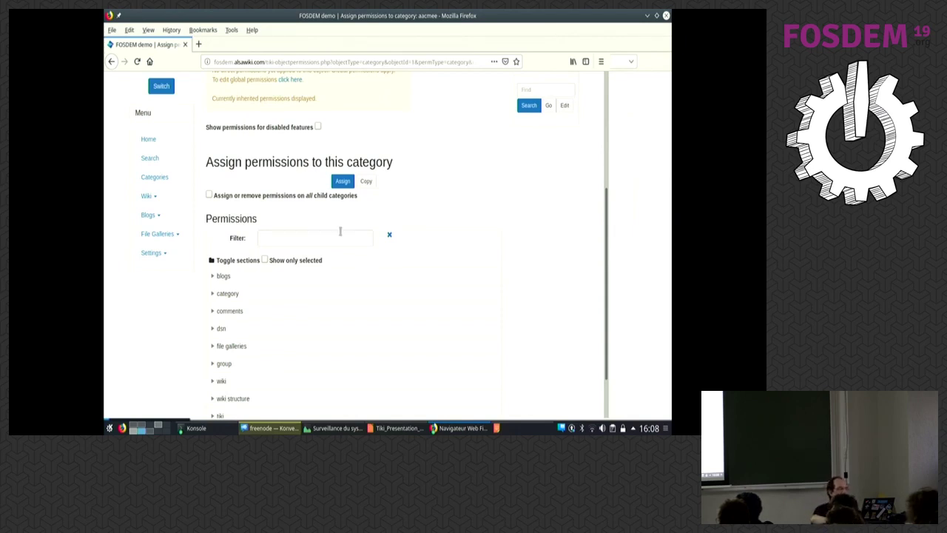
pyautogui.scroll(-2, 339, 244)
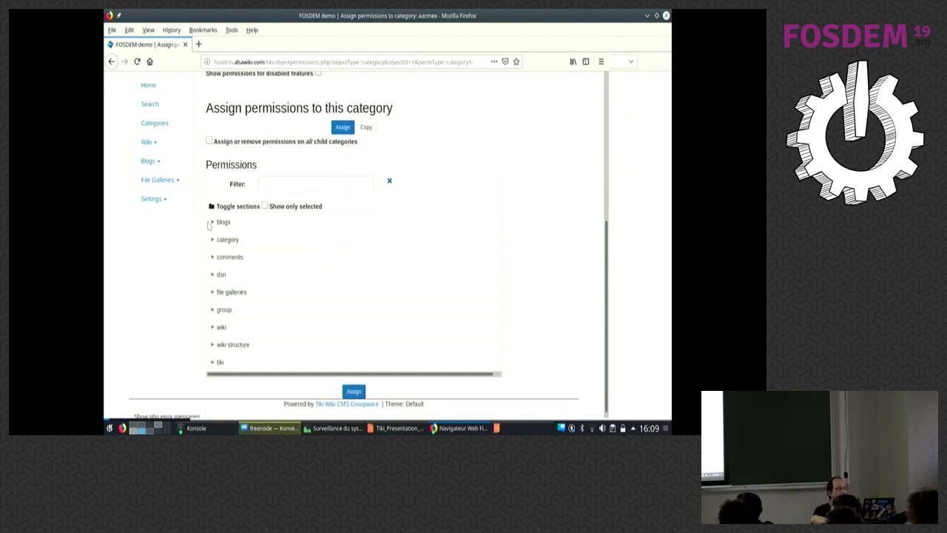
pyautogui.click(211, 224)
pyautogui.scroll(-3, 213, 228)
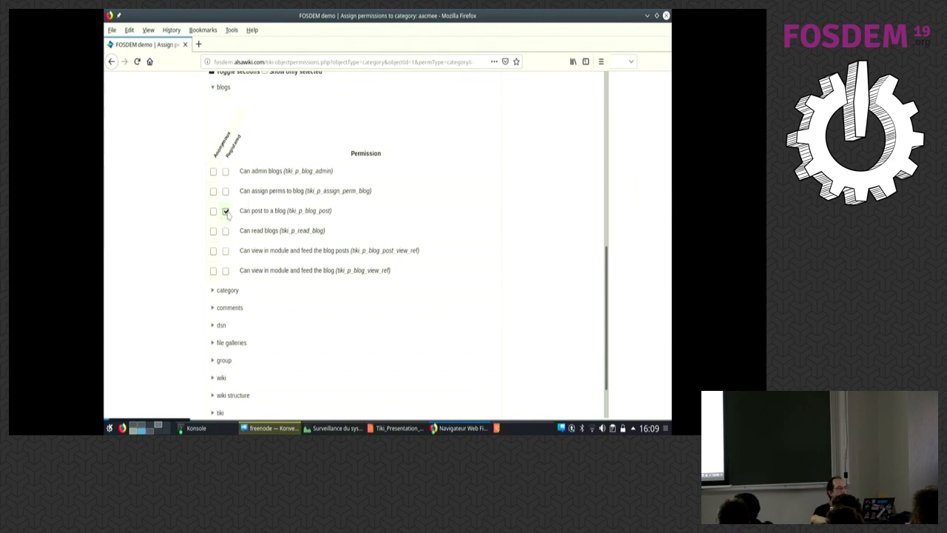
pyautogui.scroll(4, 245, 200)
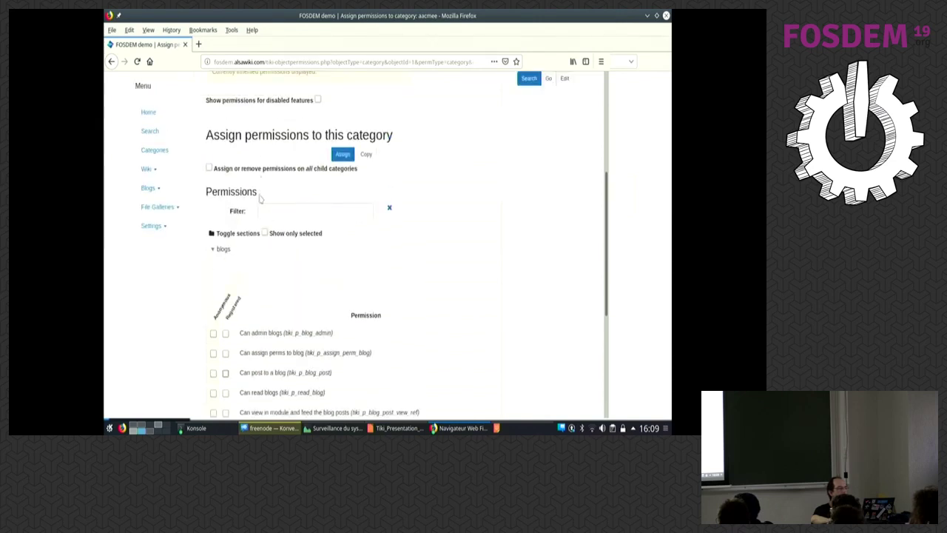
# - Include the aacmee group among the groups displayed in the category's permission table
pyautogui.scroll(3, 261, 179)
pyautogui.click(291, 145)
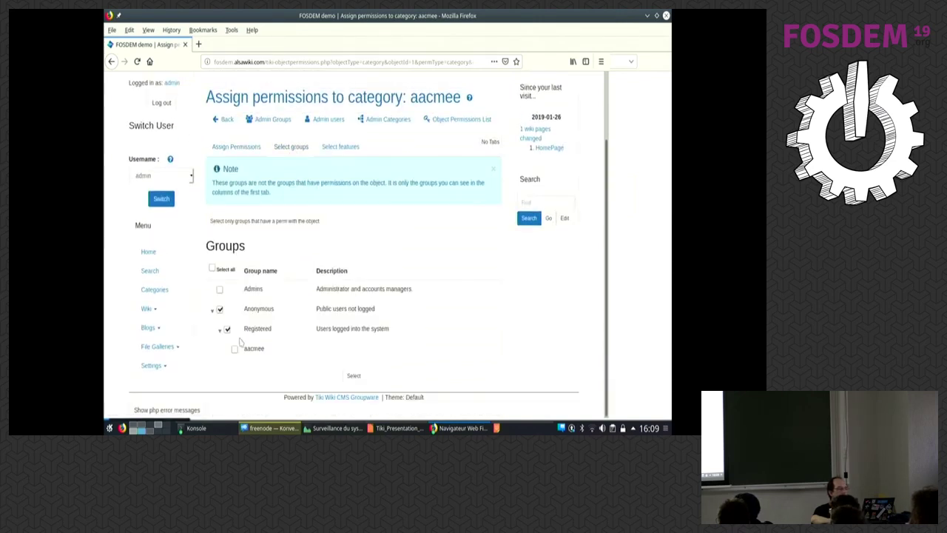
pyautogui.click(360, 375)
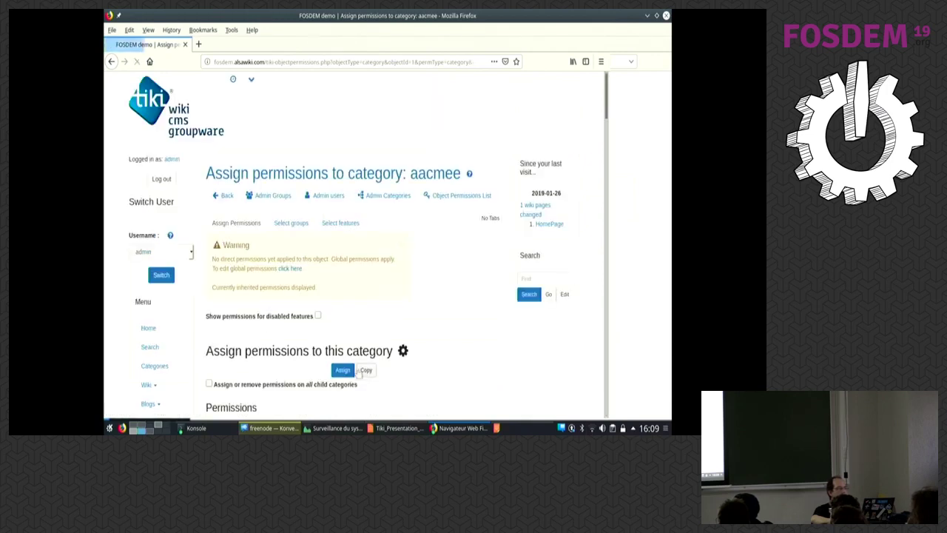
# - Grant the aacmee group the blogs permissions to post to a blog and read blogs
pyautogui.scroll(-5, 375, 287)
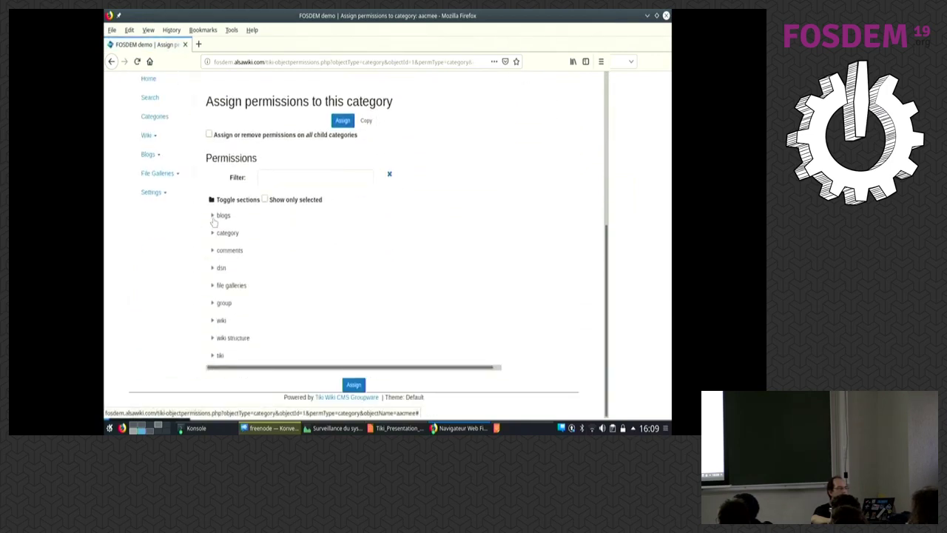
pyautogui.click(214, 221)
pyautogui.scroll(-3, 279, 251)
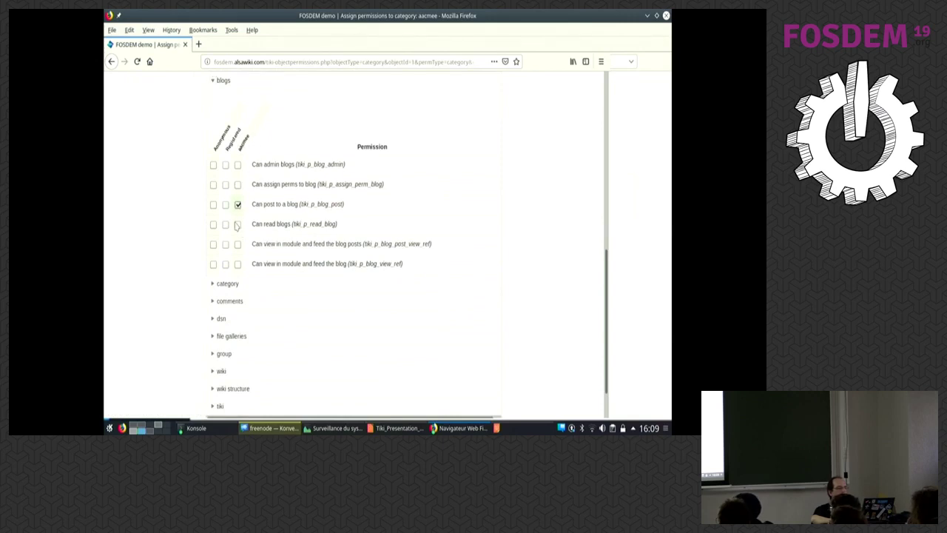
pyautogui.click(238, 225)
# - Grant the aacmee group the category permissions to see the category in a listing, add objects and remove objects
pyautogui.click(221, 283)
pyautogui.scroll(-3, 230, 315)
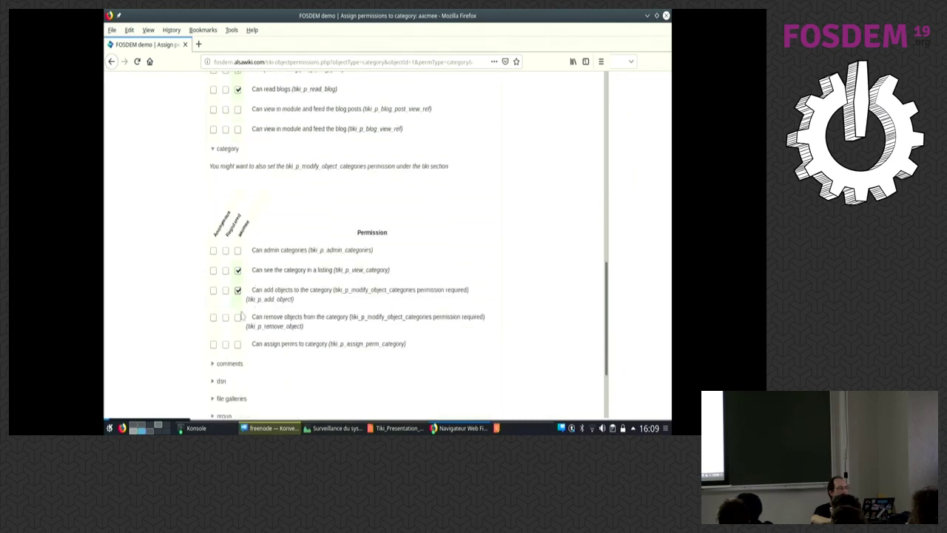
pyautogui.click(237, 318)
# - Grant the aacmee group the comments permissions to read comments and admin comments
pyautogui.scroll(-3, 235, 296)
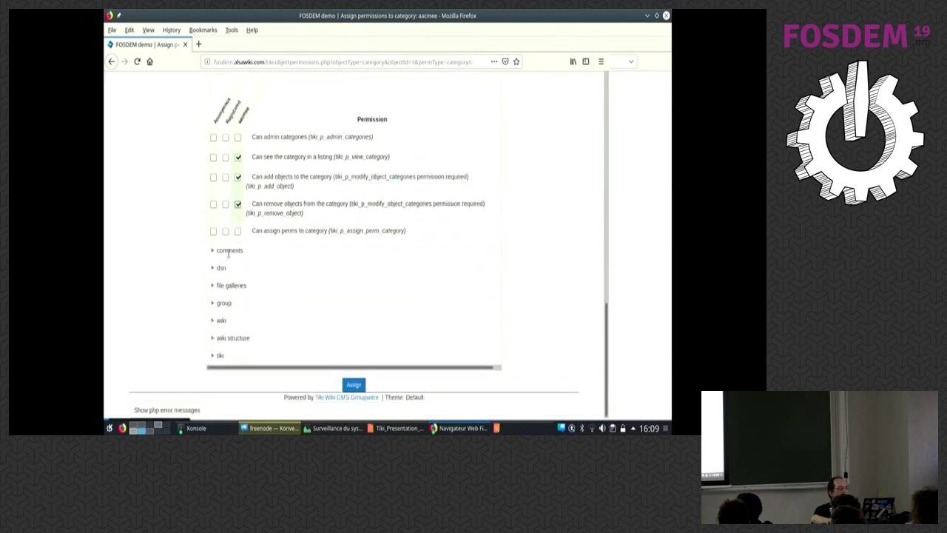
pyautogui.click(228, 252)
pyautogui.scroll(-4, 245, 311)
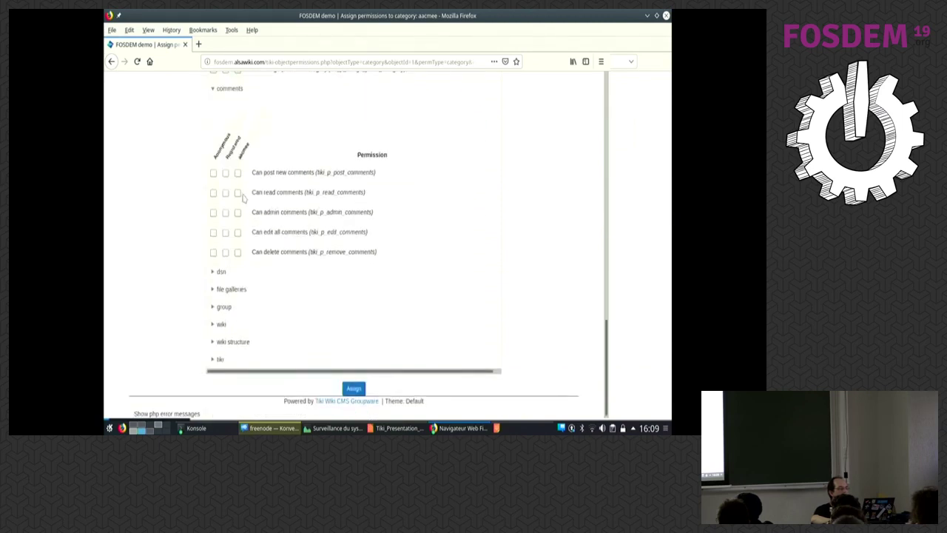
pyautogui.click(237, 213)
pyautogui.click(237, 194)
# - Grant the aacmee group every file galleries permission except assigning permissions to file galleries
pyautogui.scroll(-1, 213, 274)
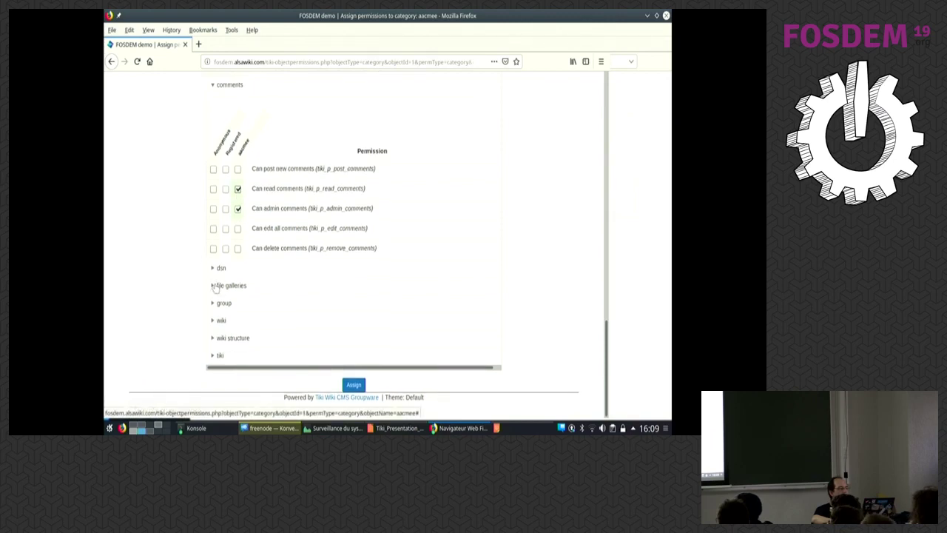
pyautogui.click(214, 286)
pyautogui.scroll(-3, 215, 288)
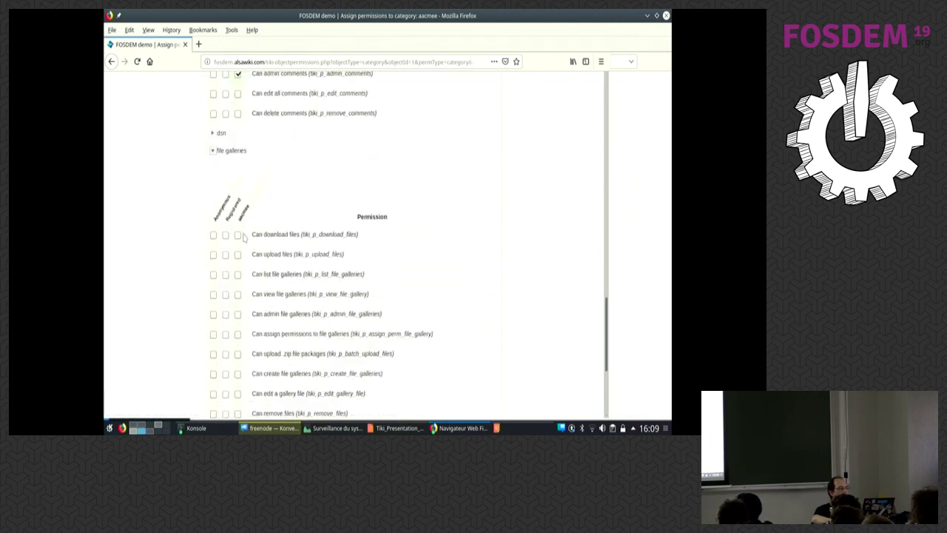
pyautogui.click(237, 235)
pyautogui.click(238, 255)
pyautogui.click(239, 334)
pyautogui.click(237, 355)
pyautogui.scroll(-3, 238, 348)
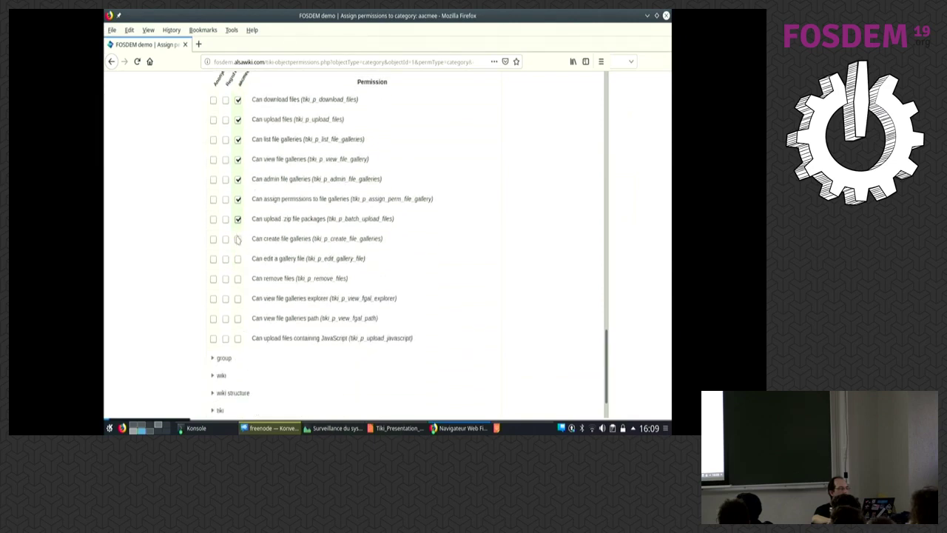
pyautogui.click(238, 239)
pyautogui.click(238, 259)
pyautogui.click(239, 299)
pyautogui.click(237, 339)
# - Grant the aacmee group the wiki permissions to view pages, edit pages, rename pages, roll back pages and view the source of pages
pyautogui.scroll(-2, 234, 335)
pyautogui.click(224, 321)
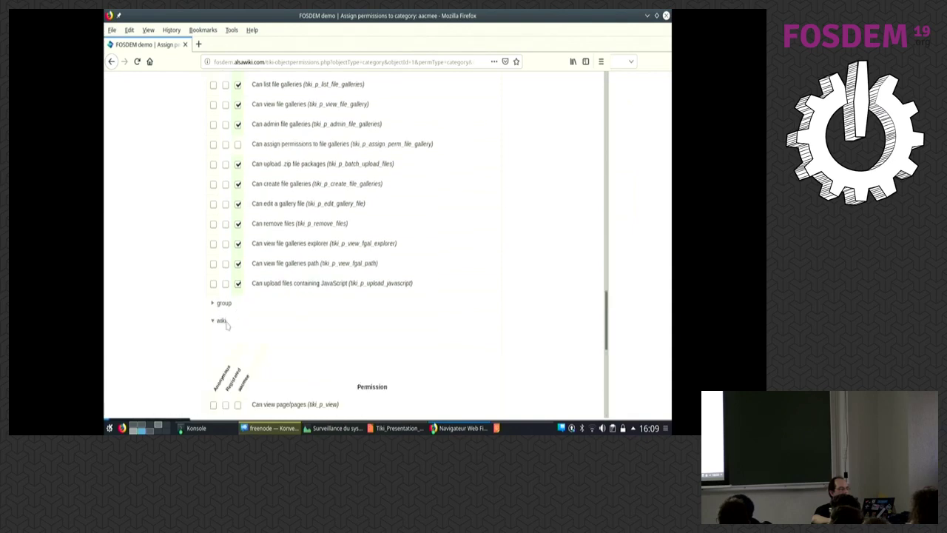
pyautogui.scroll(-3, 238, 291)
pyautogui.click(238, 270)
pyautogui.click(238, 289)
pyautogui.scroll(-2, 240, 311)
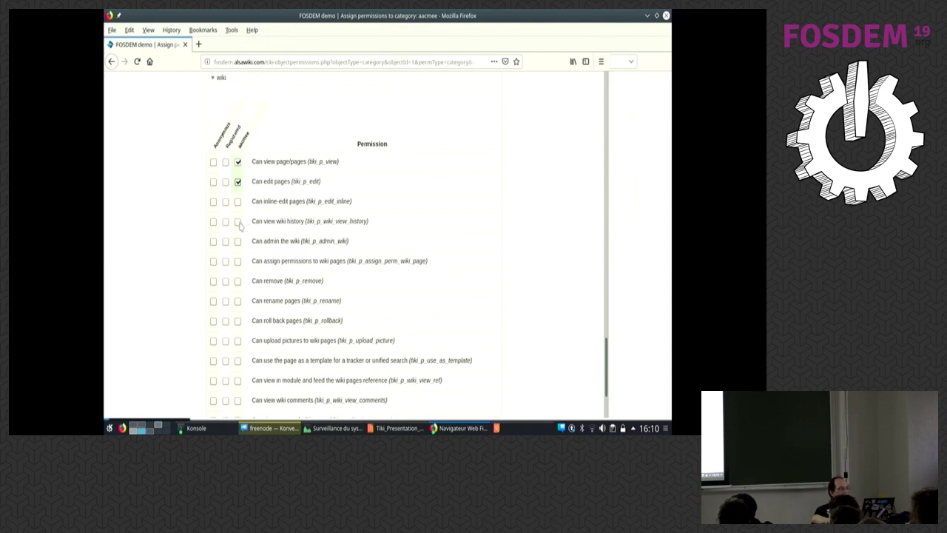
pyautogui.click(238, 282)
pyautogui.click(238, 301)
pyautogui.scroll(-2, 237, 301)
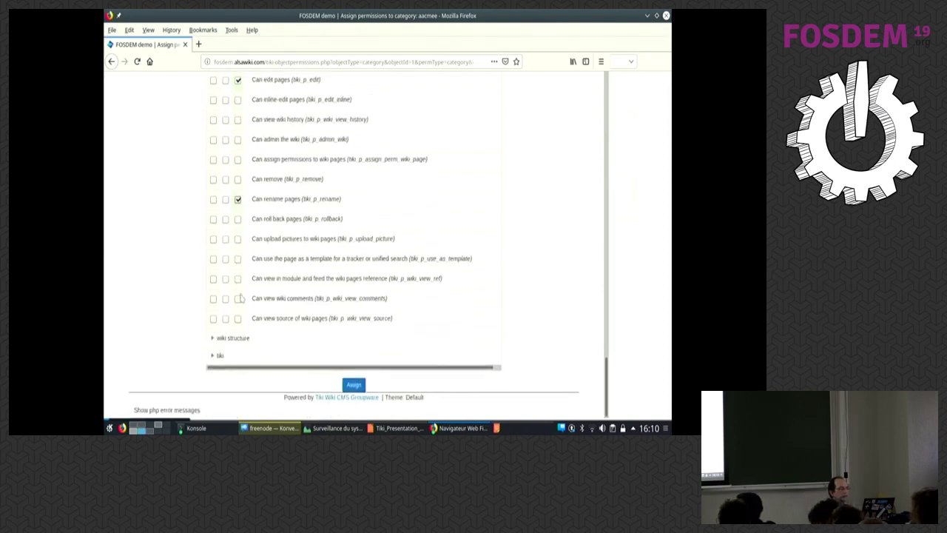
pyautogui.click(238, 220)
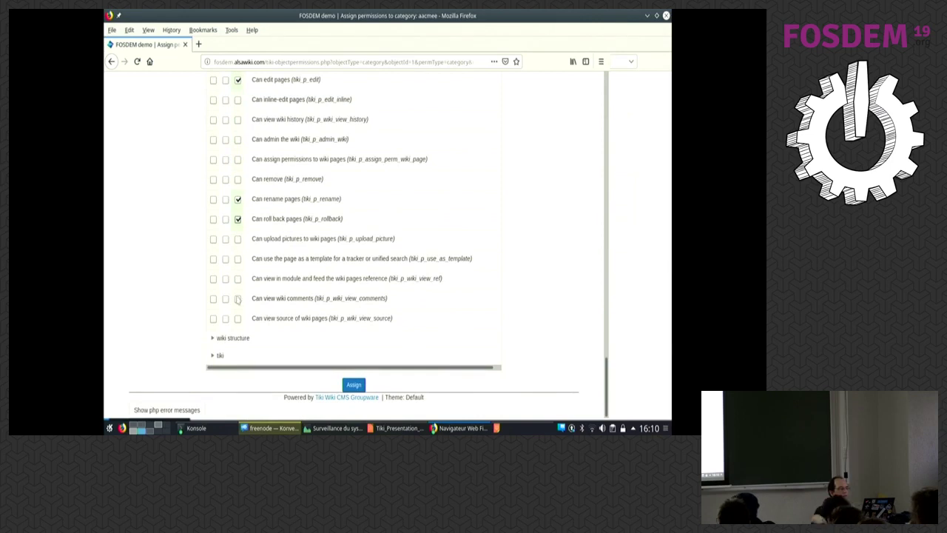
# - Grant the aacmee group permission to create and edit structures and to change the categories of an object, and assign the category permissions
pyautogui.click(264, 338)
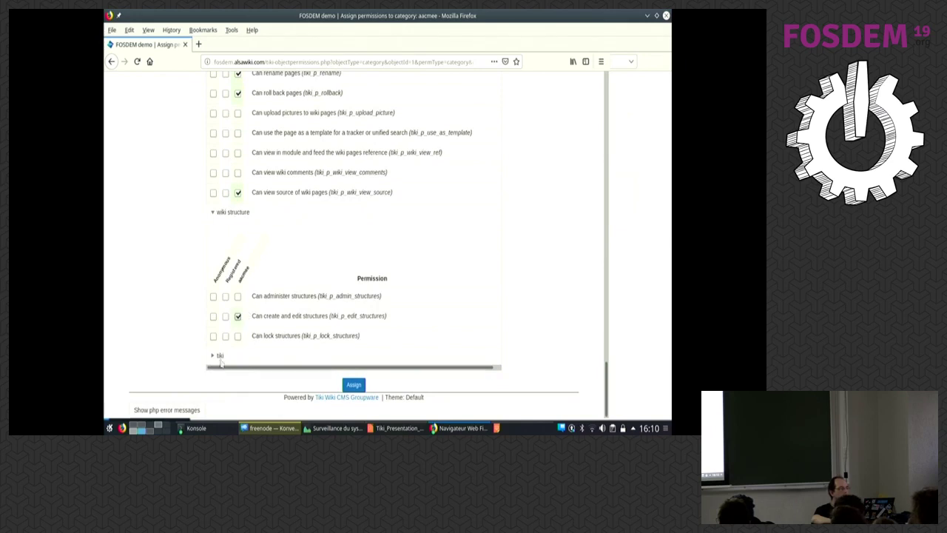
pyautogui.click(220, 355)
pyautogui.scroll(-3, 249, 353)
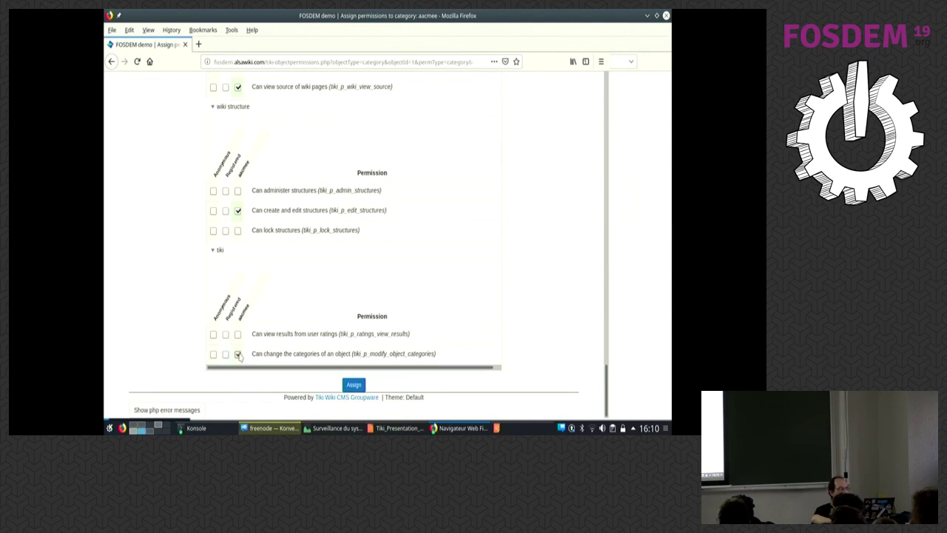
pyautogui.click(353, 384)
pyautogui.click(236, 190)
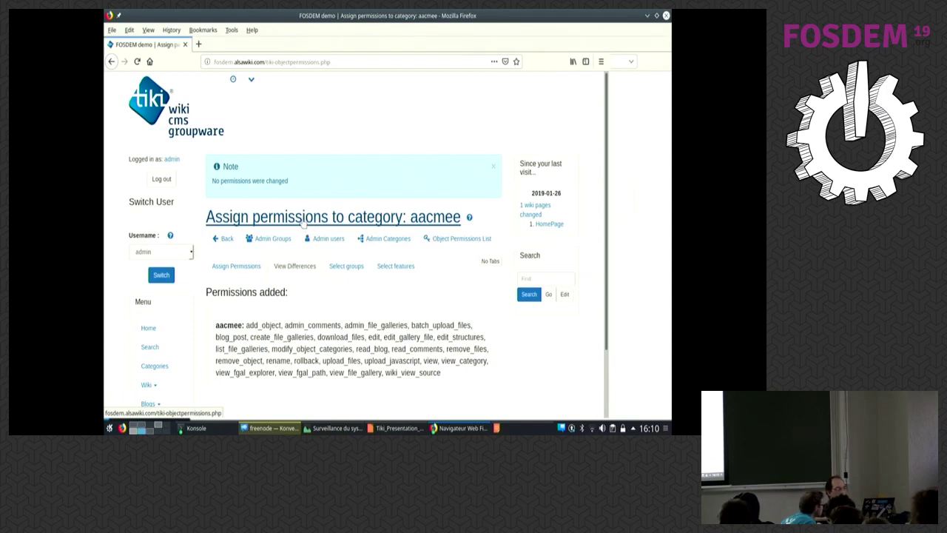
pyautogui.hotkey('alt', 'Tab')
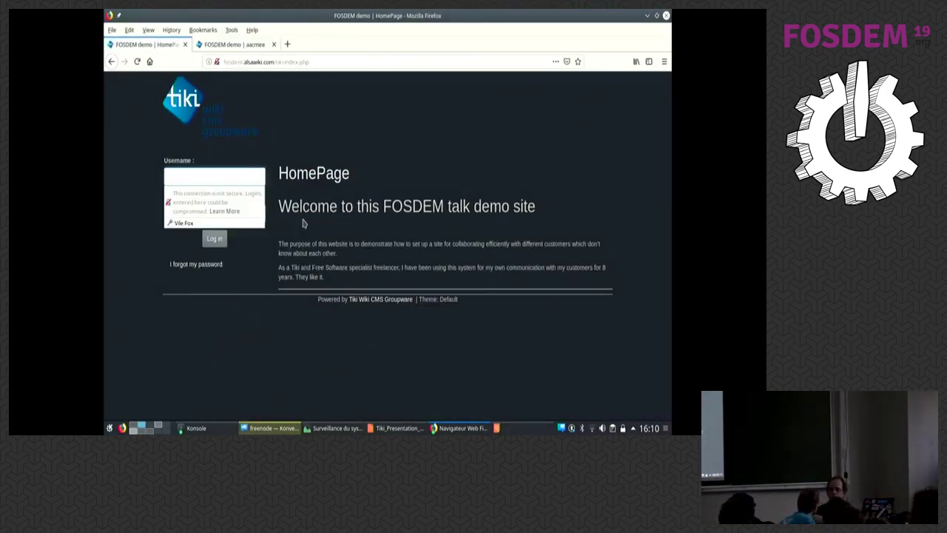
pyautogui.click(306, 224)
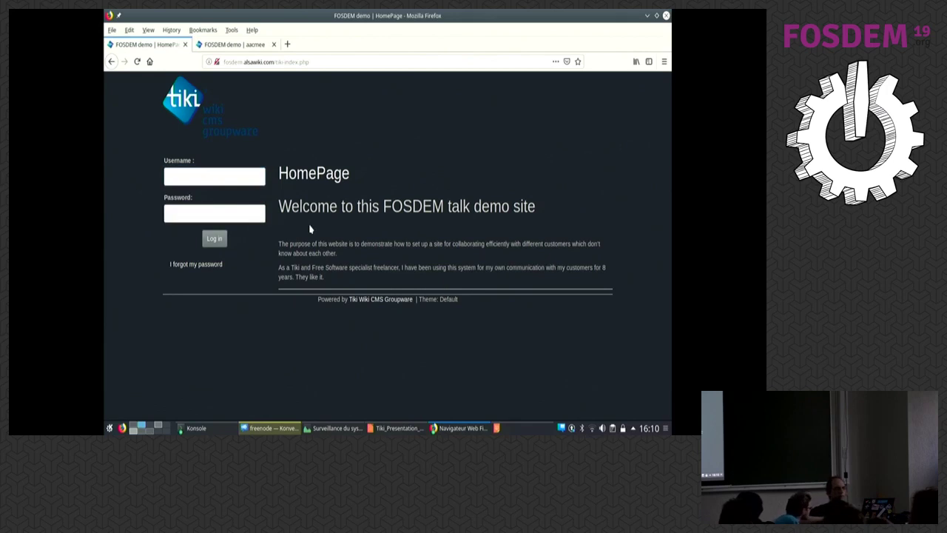
pyautogui.hotkey('alt', 'Tab')
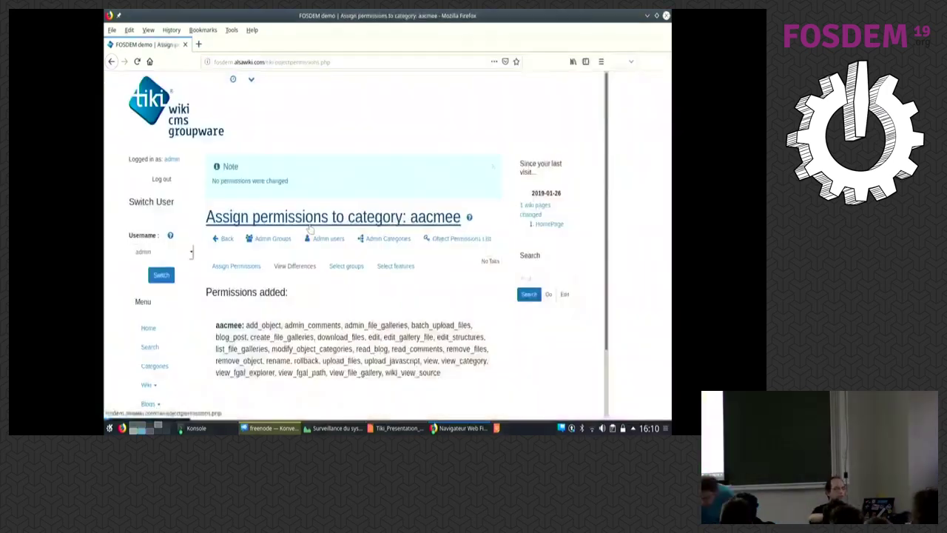
# - Create a file gallery named Companies at the root of the file galleries
pyautogui.scroll(-2, 309, 227)
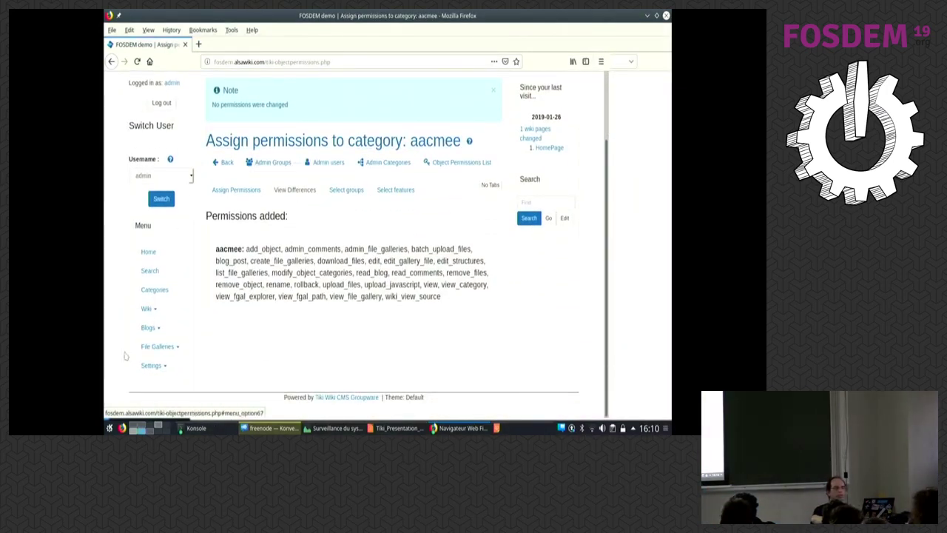
pyautogui.click(163, 345)
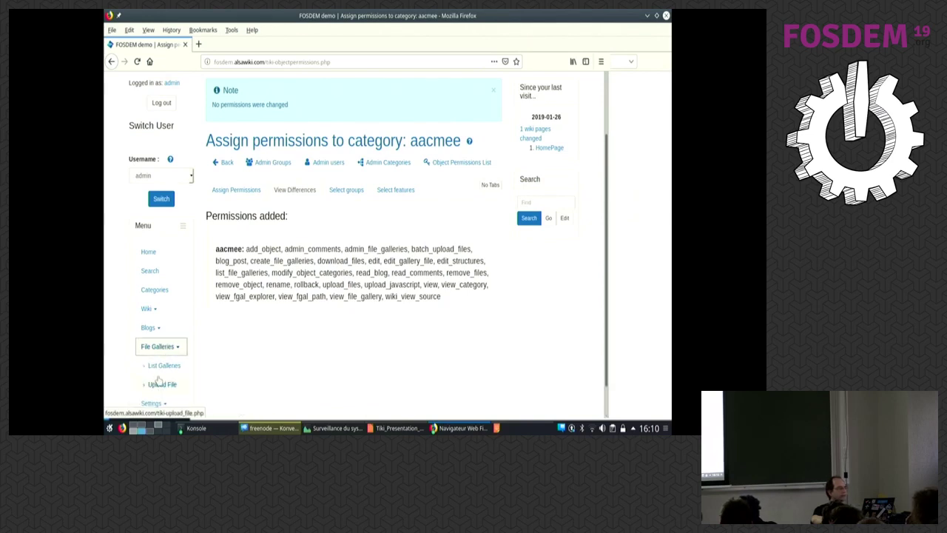
pyautogui.click(158, 367)
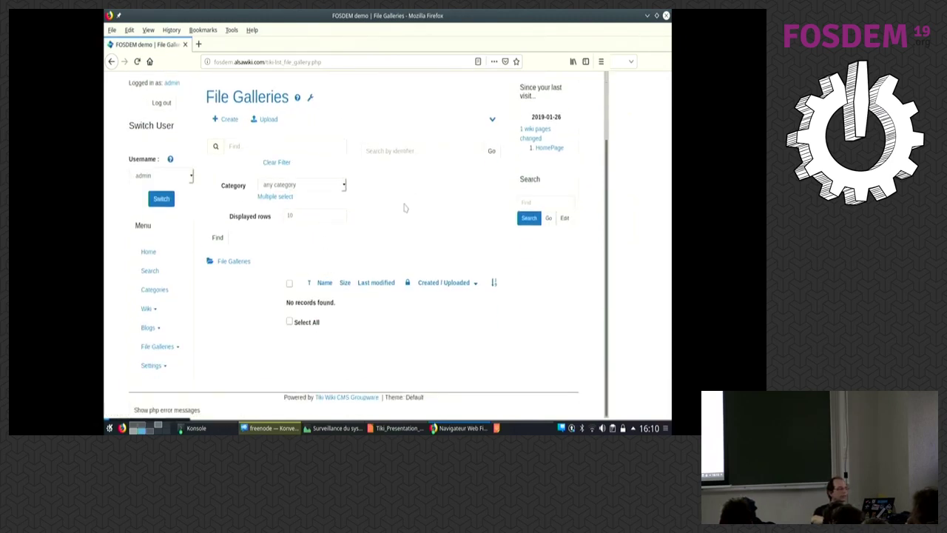
pyautogui.click(228, 121)
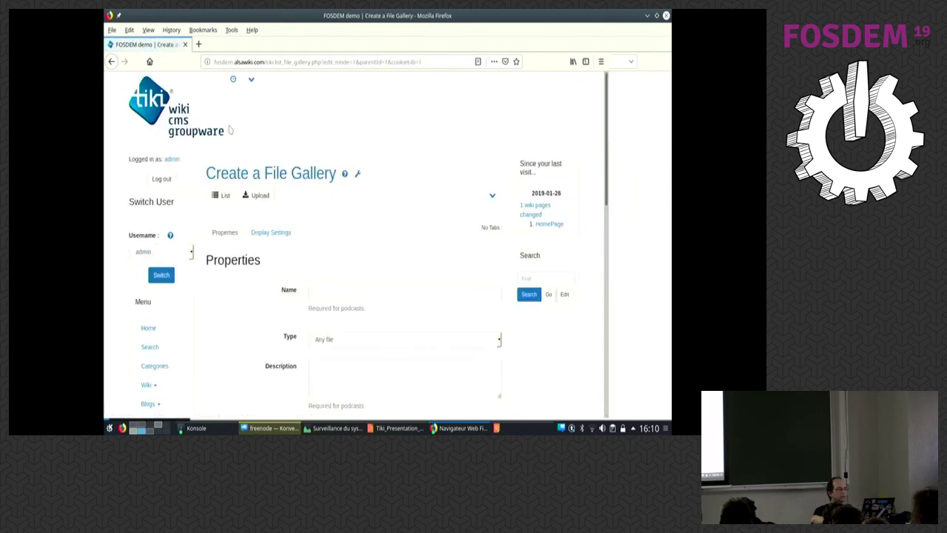
pyautogui.click(317, 288)
pyautogui.click(326, 317)
pyautogui.scroll(-5, 258, 316)
pyautogui.scroll(-5, 258, 316)
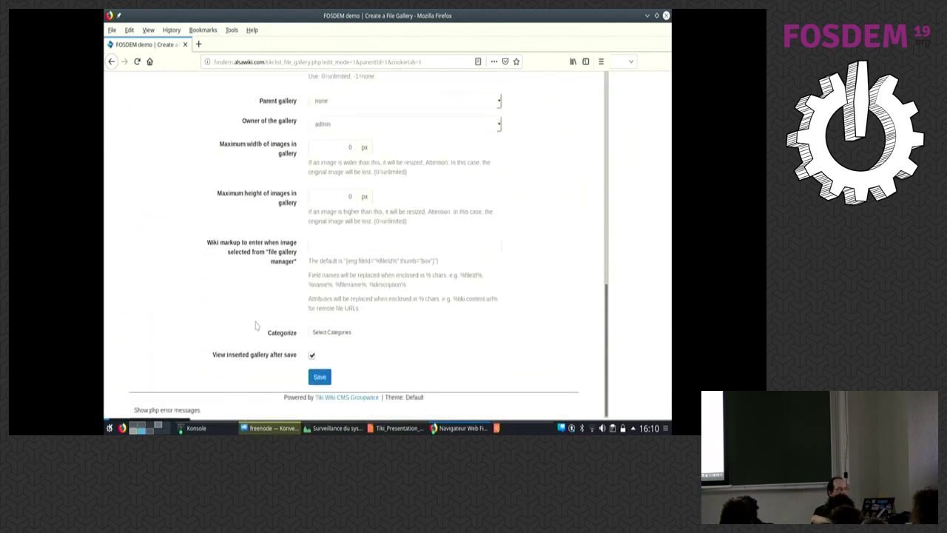
pyautogui.click(320, 377)
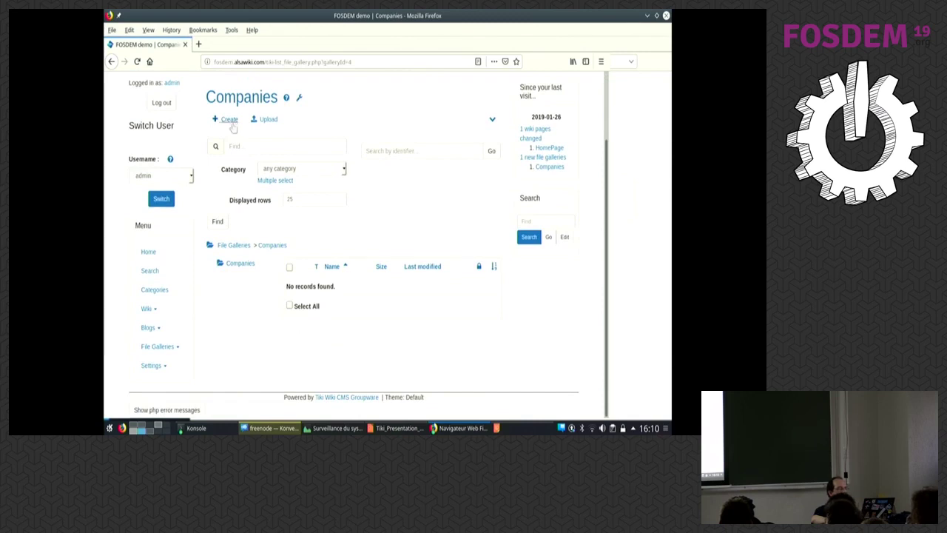
# - Create a file gallery named aacmee inside the Companies gallery, with a category assigned
pyautogui.click(226, 119)
pyautogui.scroll(-3, 292, 312)
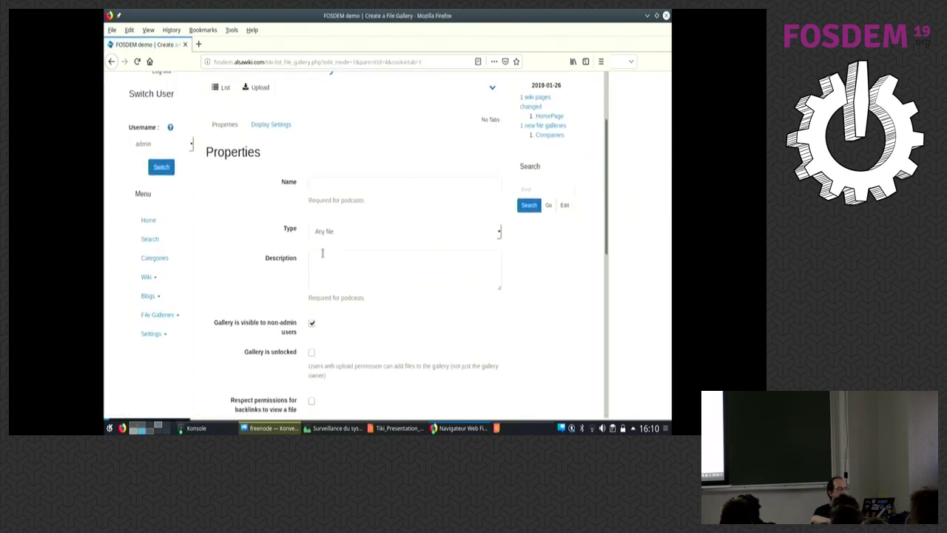
pyautogui.click(327, 184)
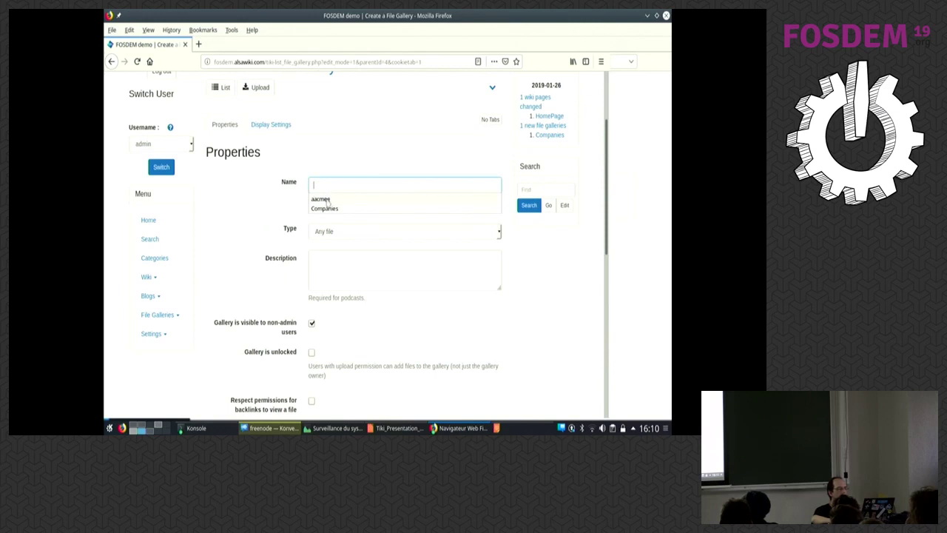
pyautogui.click(328, 199)
pyautogui.scroll(-4, 261, 291)
pyautogui.scroll(-6, 262, 290)
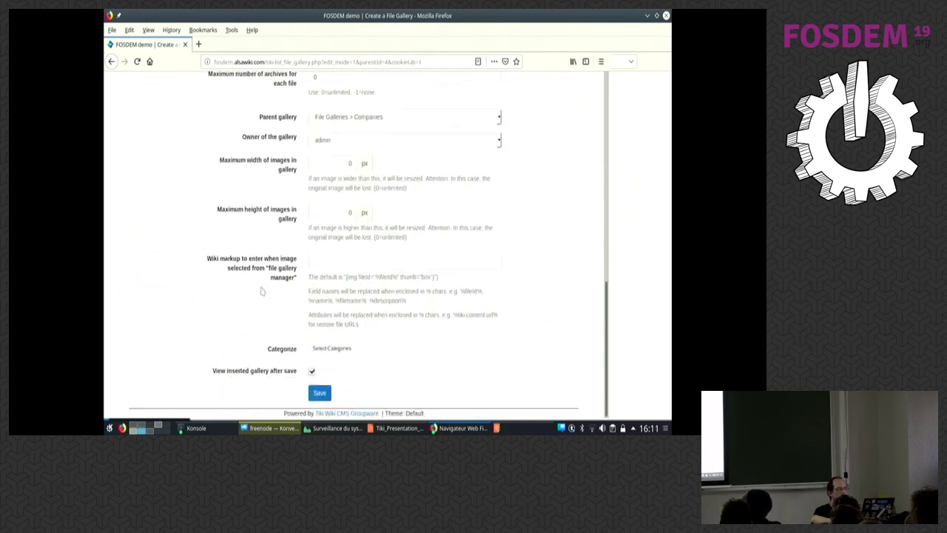
pyautogui.click(331, 348)
pyautogui.click(330, 334)
pyautogui.click(320, 394)
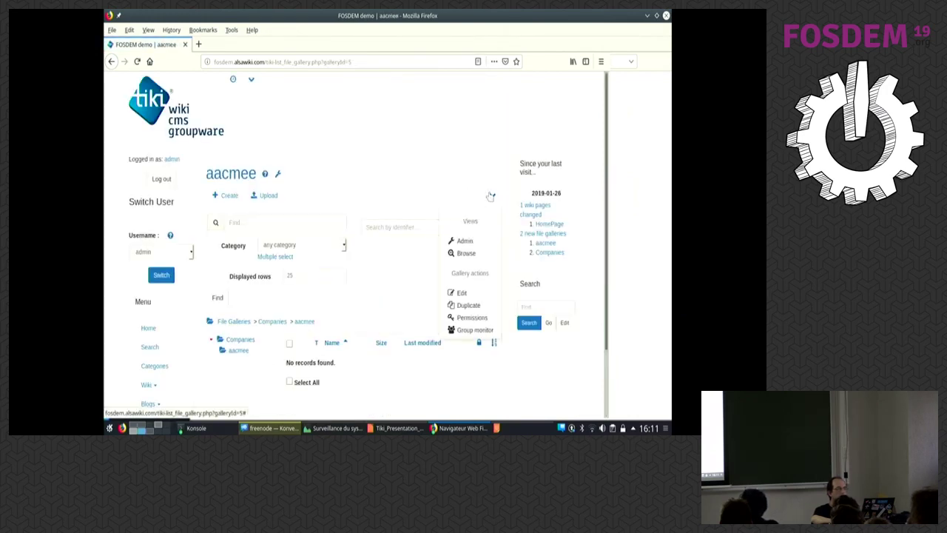
# - Set the aacmee group to watch the aacmee file gallery through its group monitor
pyautogui.click(475, 330)
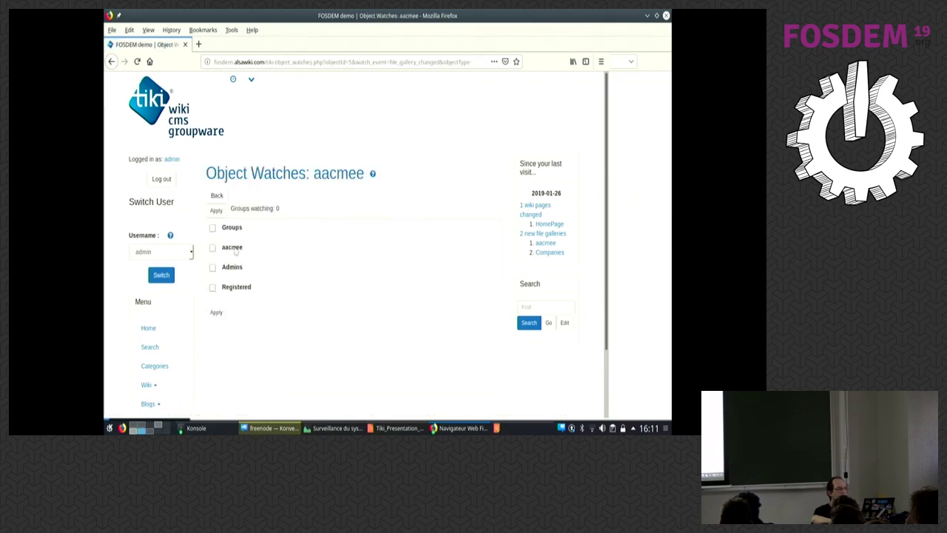
pyautogui.click(215, 311)
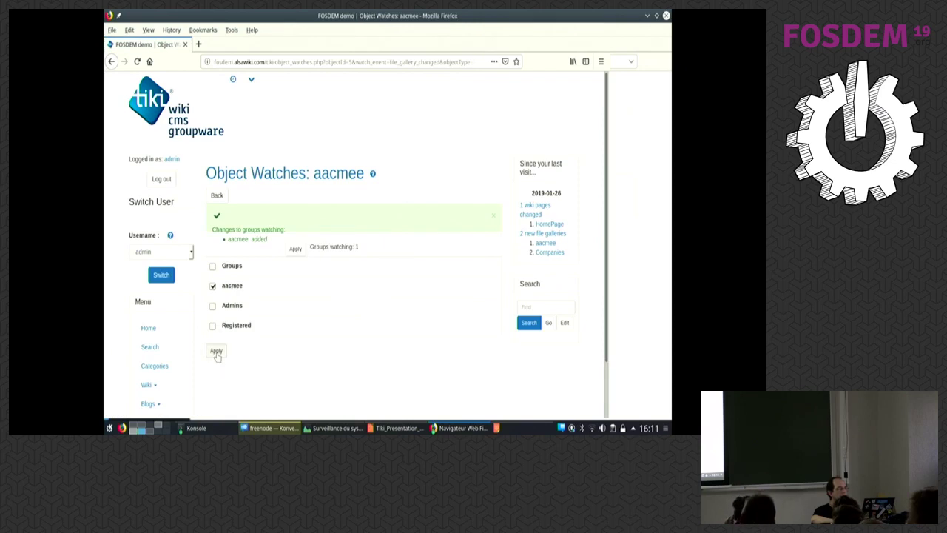
pyautogui.click(217, 351)
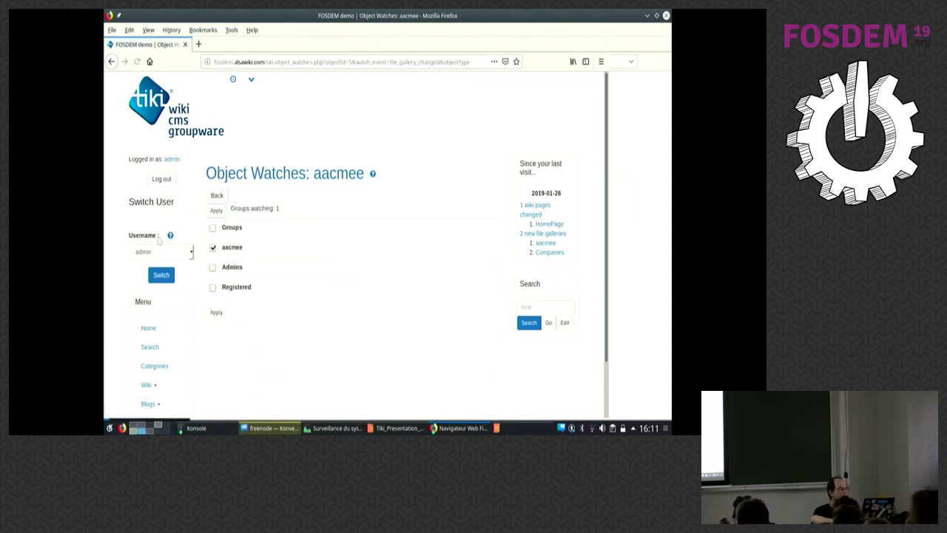
pyautogui.hotkey('alt', 'Tab')
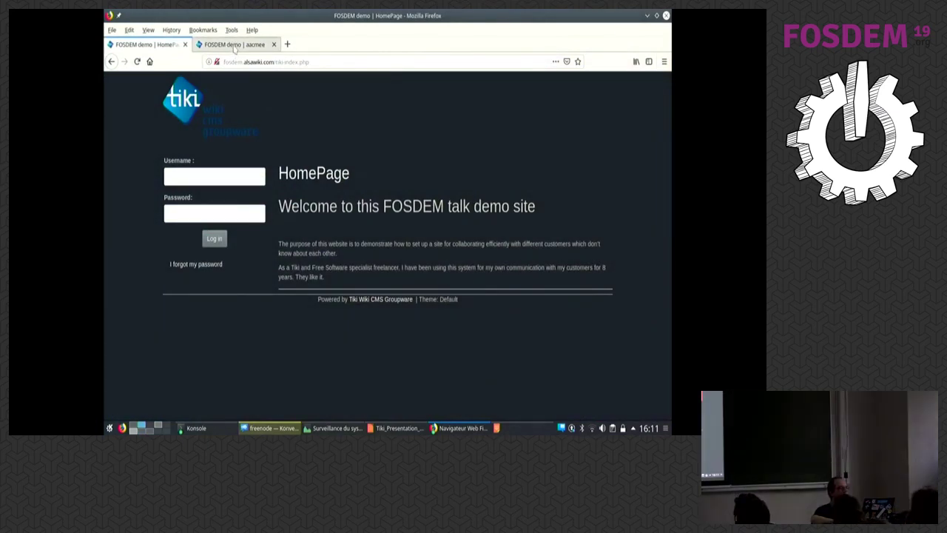
pyautogui.click(234, 45)
pyautogui.click(169, 49)
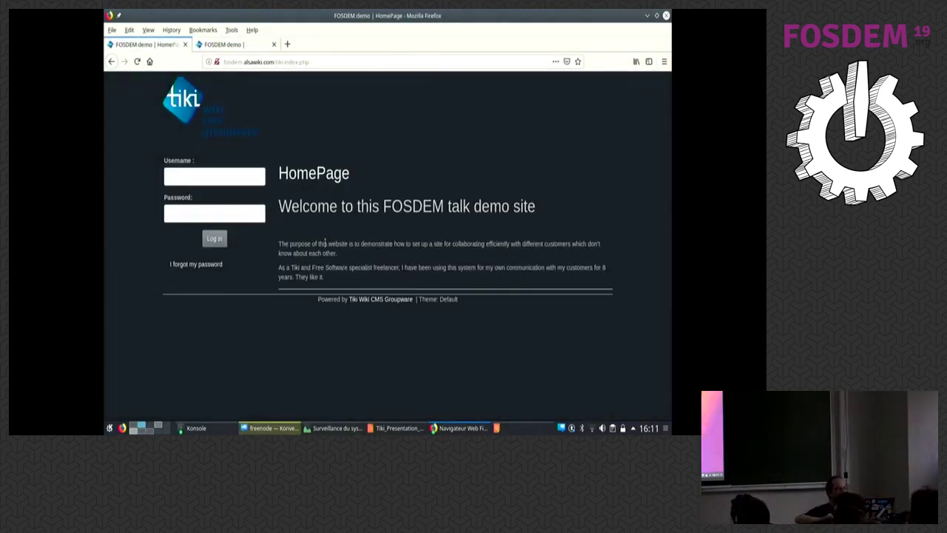
pyautogui.hotkey('alt', 'Tab')
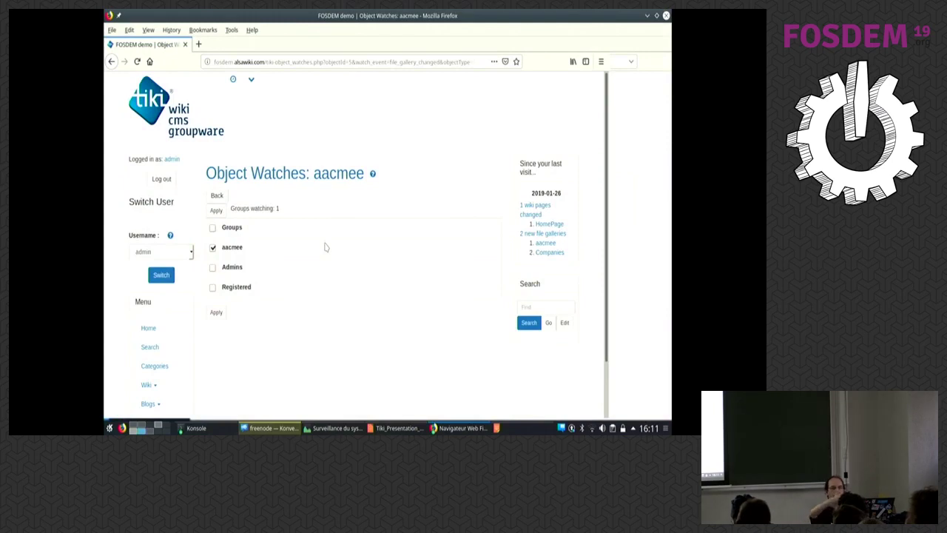